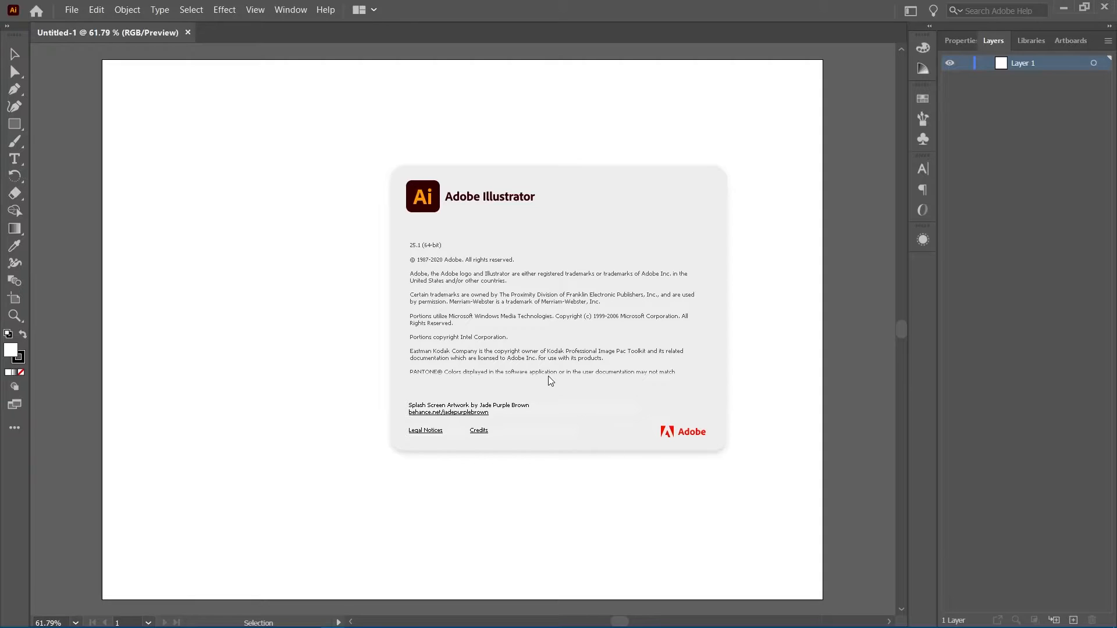
# Dismiss the splash screen and look through the Repeat options under the Object menu with nothing selected
pyautogui.click(670, 269)
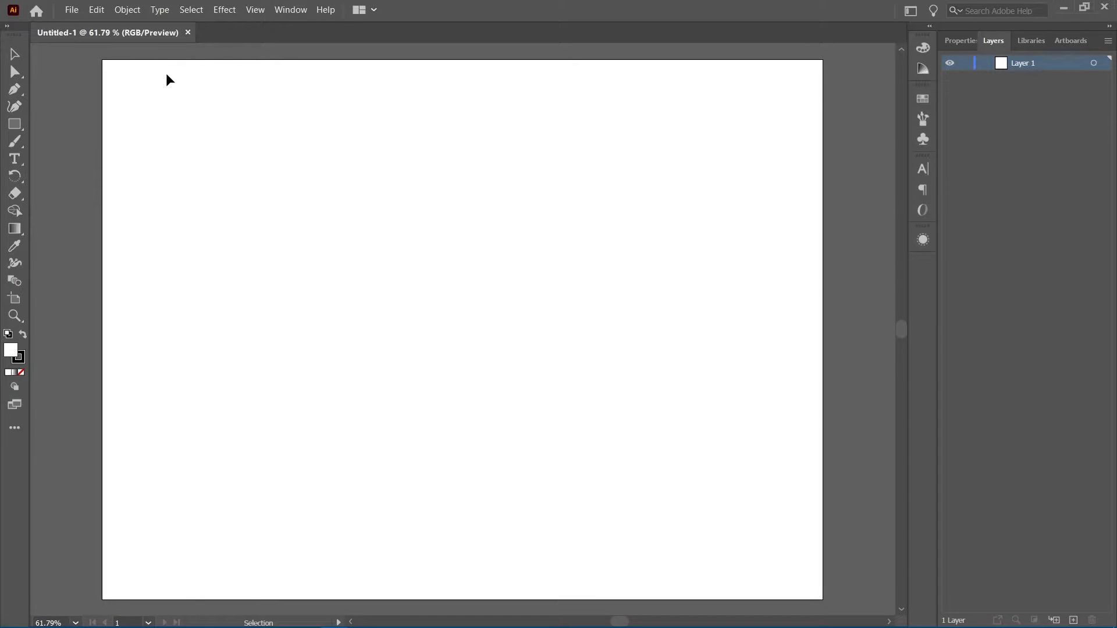
pyautogui.click(131, 11)
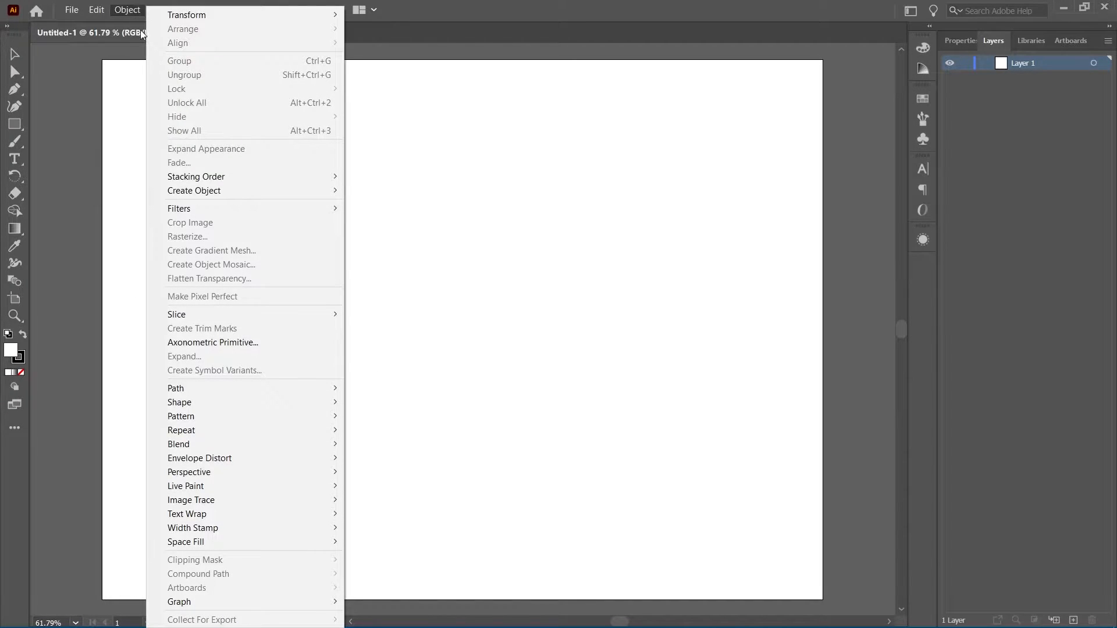
pyautogui.moveTo(211, 430)
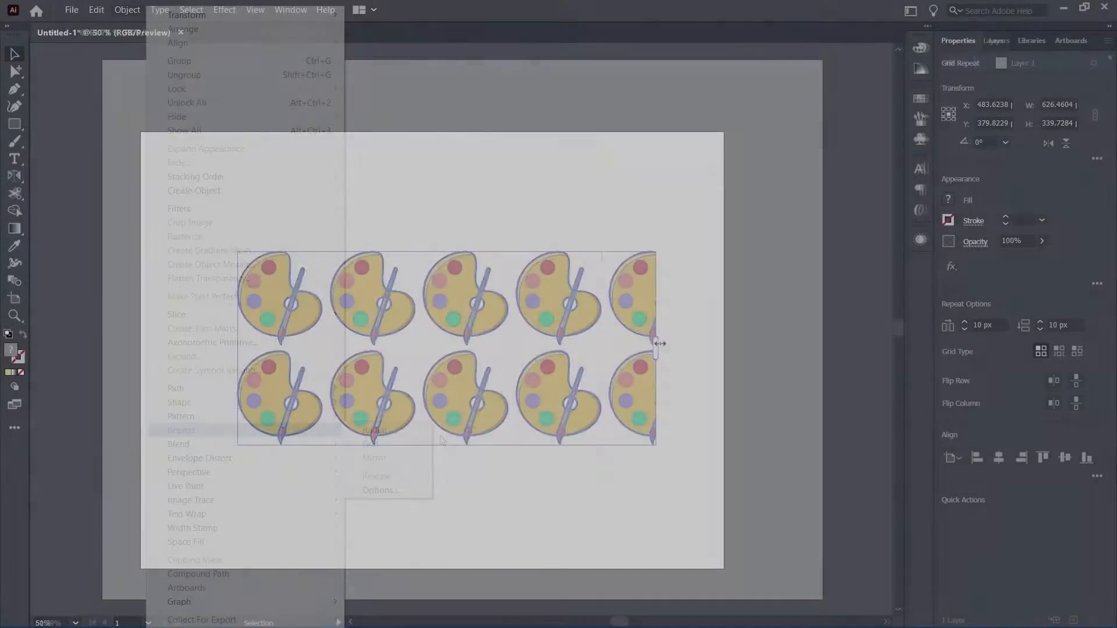
pyautogui.moveTo(474, 247); pyautogui.dragTo(494, 245)
pyautogui.moveTo(226, 352); pyautogui.dragTo(226, 366)
pyautogui.moveTo(464, 448); pyautogui.dragTo(464, 569)
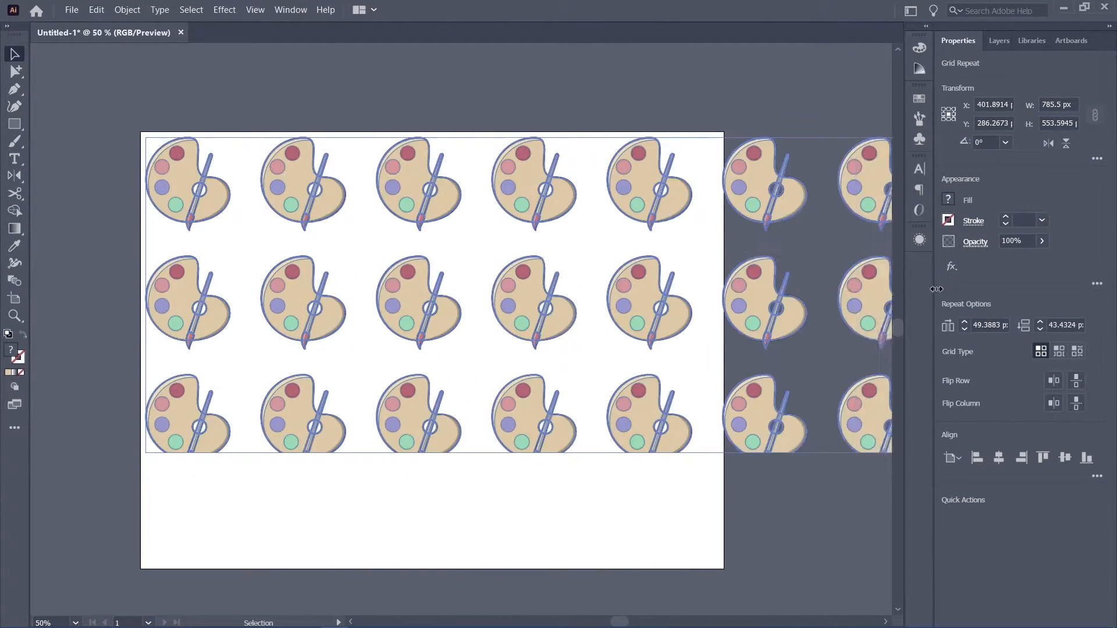
pyautogui.moveTo(434, 452); pyautogui.dragTo(433, 569)
pyautogui.doubleClick(530, 414)
pyautogui.moveTo(573, 466); pyautogui.dragTo(565, 460)
pyautogui.press('Escape')
pyautogui.click(591, 322)
pyautogui.click(1058, 351)
pyautogui.click(1077, 351)
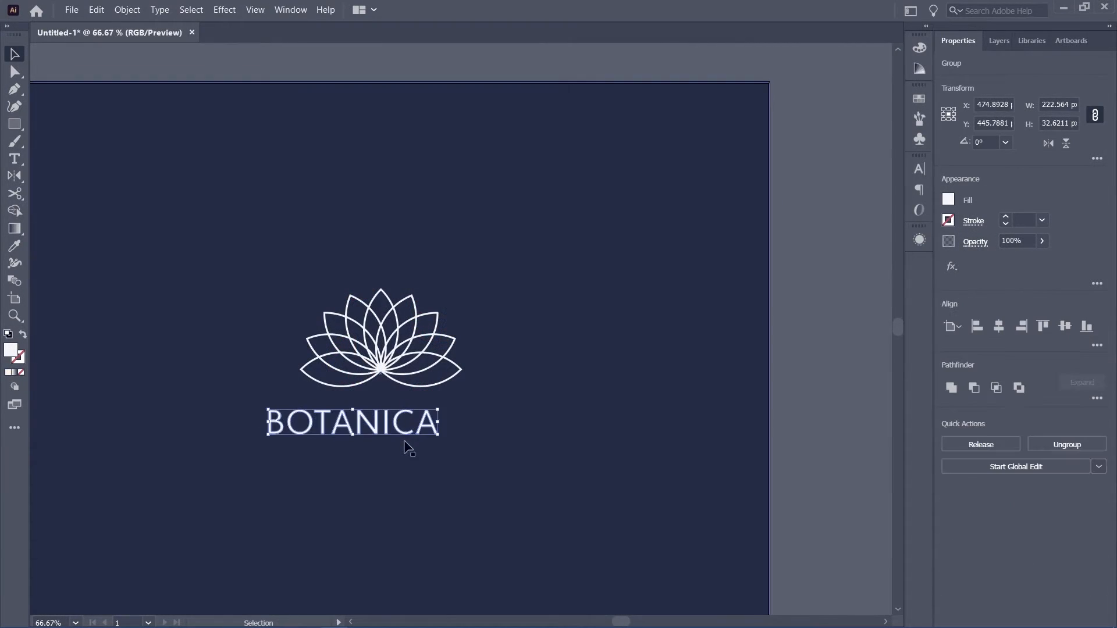
pyautogui.moveTo(407, 430); pyautogui.dragTo(430, 437)
pyautogui.keyDown('shift'); pyautogui.click(414, 377); pyautogui.keyUp('shift')
pyautogui.click(414, 373)
pyautogui.click(999, 326)
pyautogui.click(1064, 326)
pyautogui.click(512, 396)
pyautogui.moveTo(456, 349); pyautogui.dragTo(477, 434)
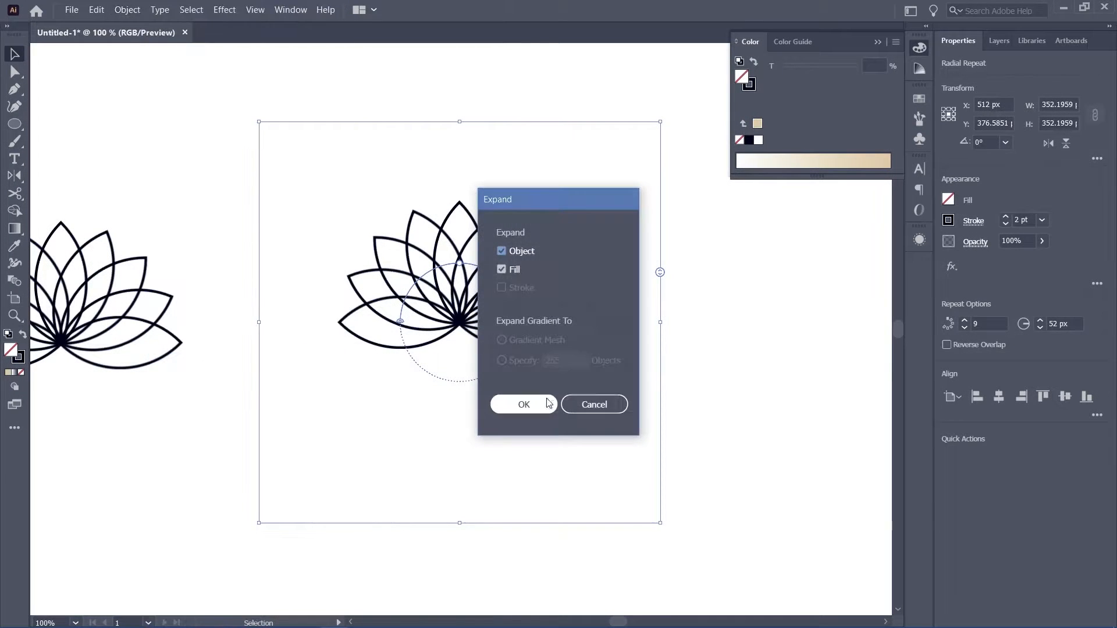
# Undo the last change to the lotus artwork
pyautogui.click(524, 404)
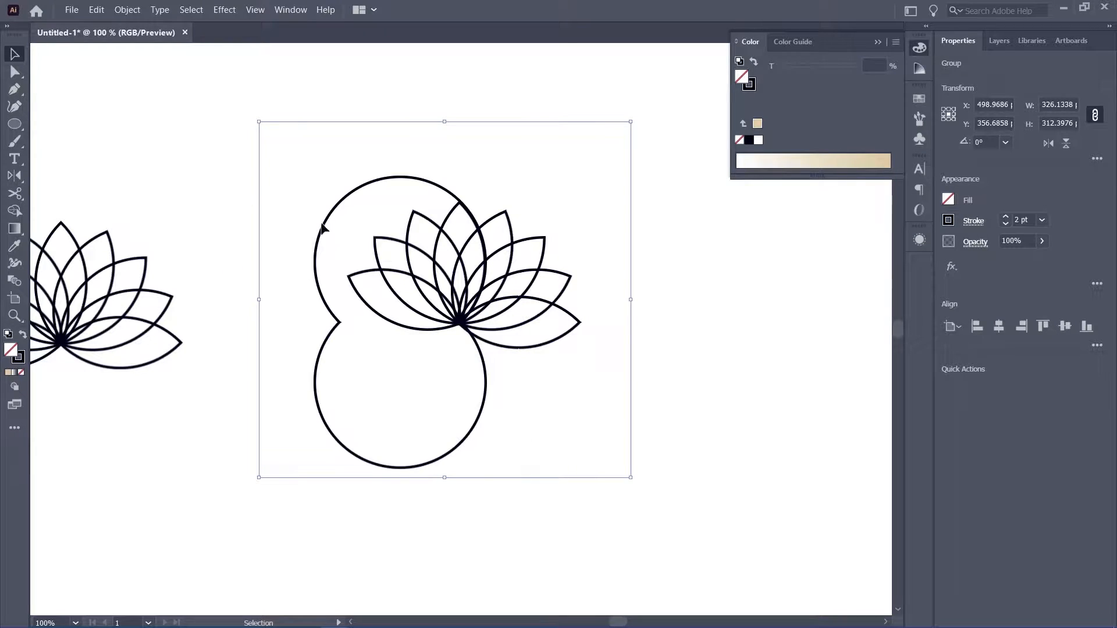
pyautogui.hotkey('ctrl', 'z')
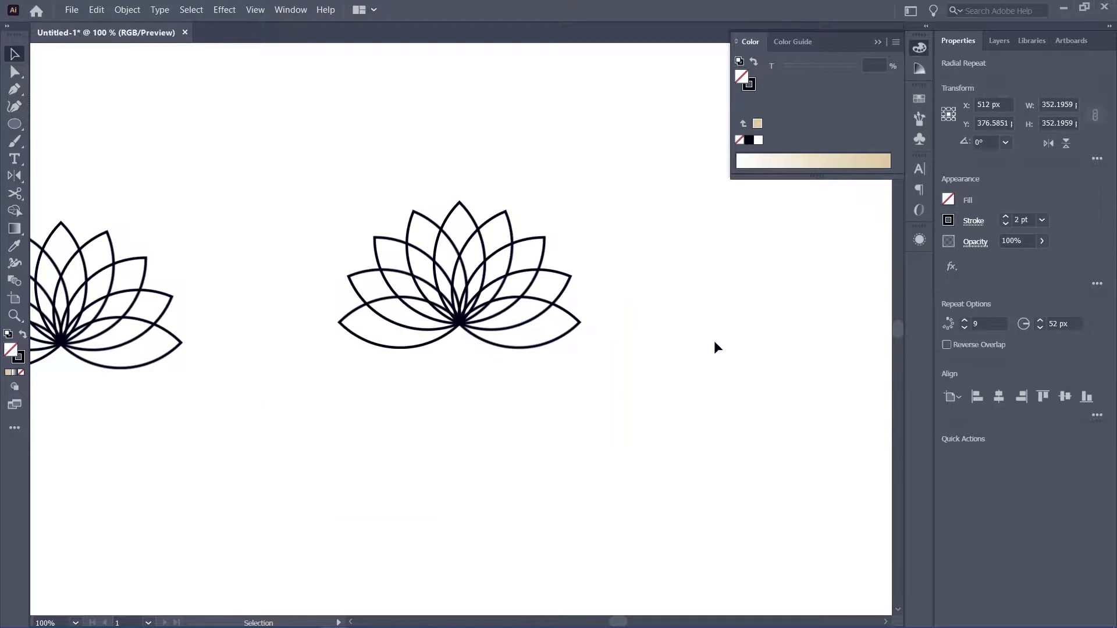
# Open the lotus radial repeat to inspect the mirror-repeated petal nested inside it
pyautogui.doubleClick(417, 277)
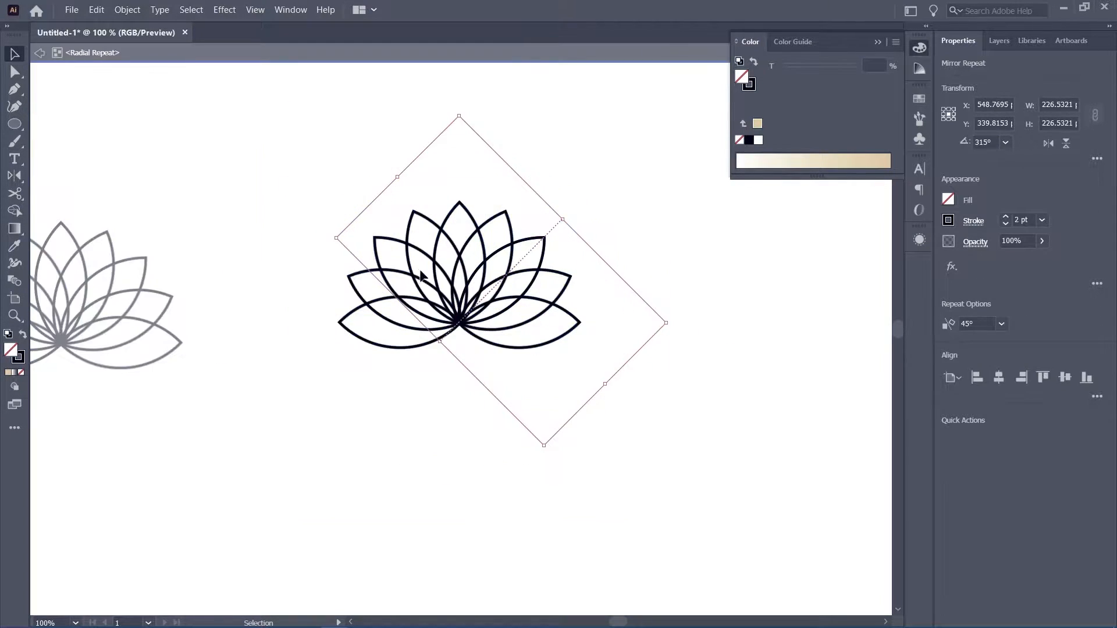
pyautogui.click(450, 212)
pyautogui.click(477, 260)
pyautogui.click(128, 14)
pyautogui.press('Escape')
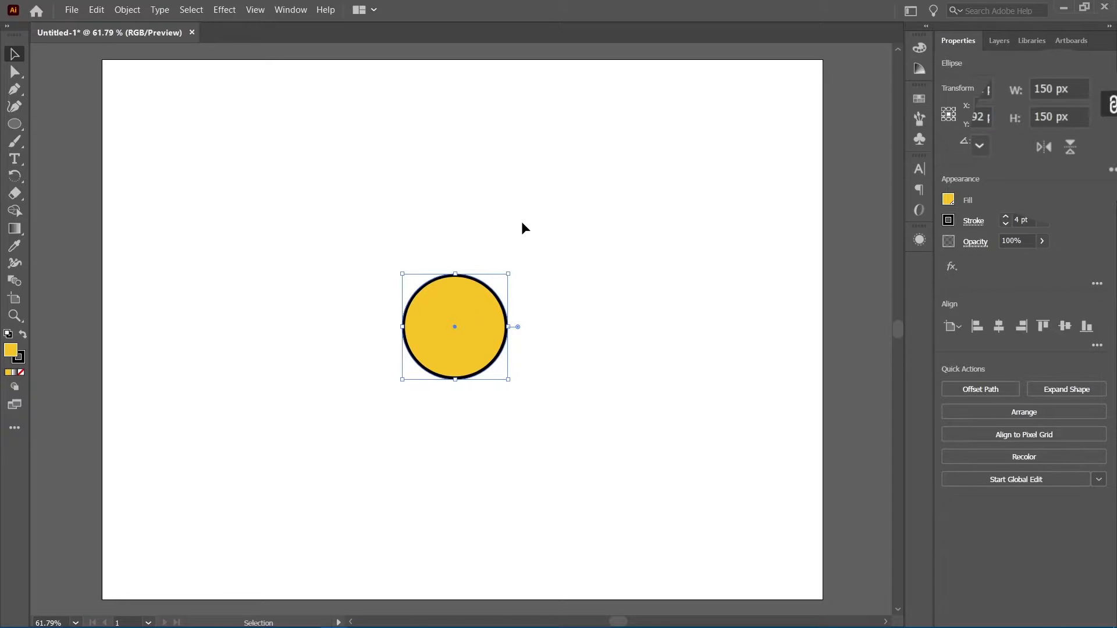
# Apply a Radial repeat to the selected yellow circle
pyautogui.click(131, 12)
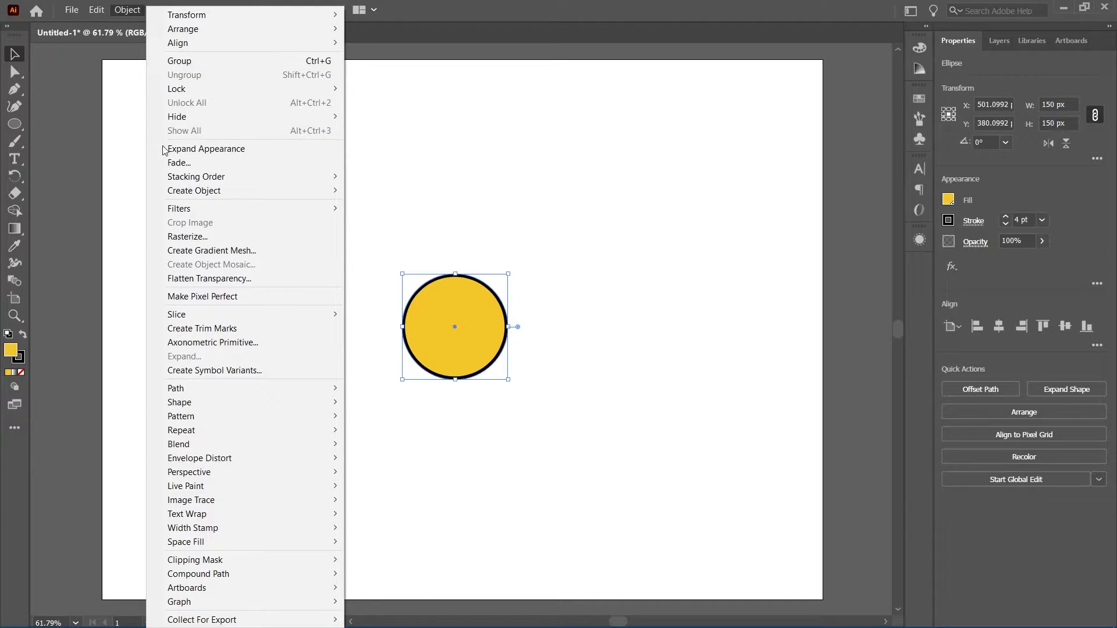
pyautogui.moveTo(222, 428)
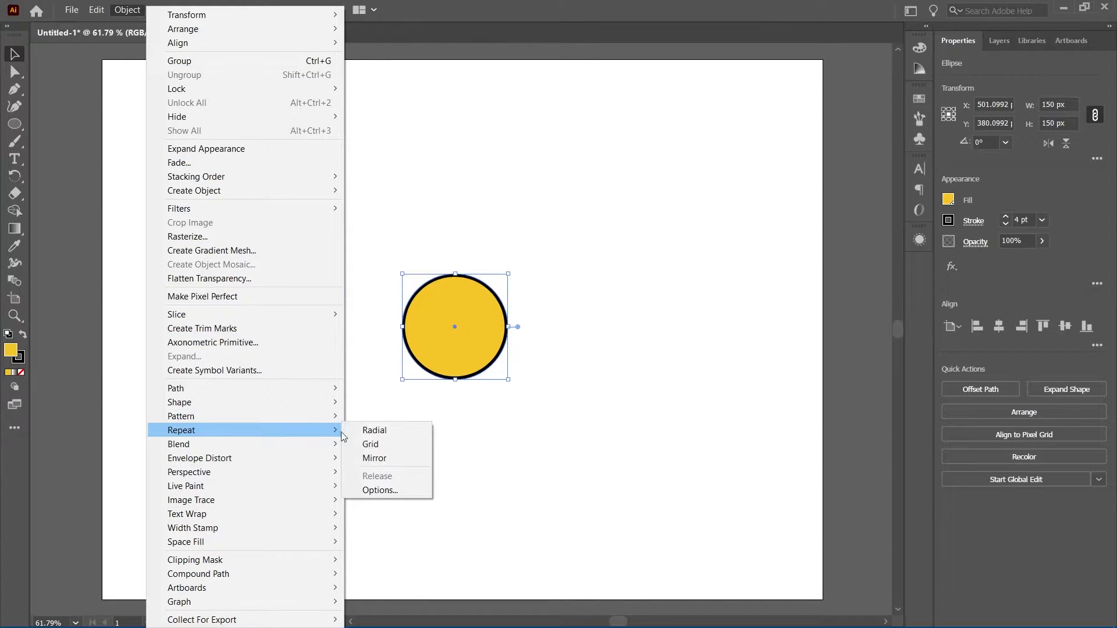
pyautogui.click(387, 432)
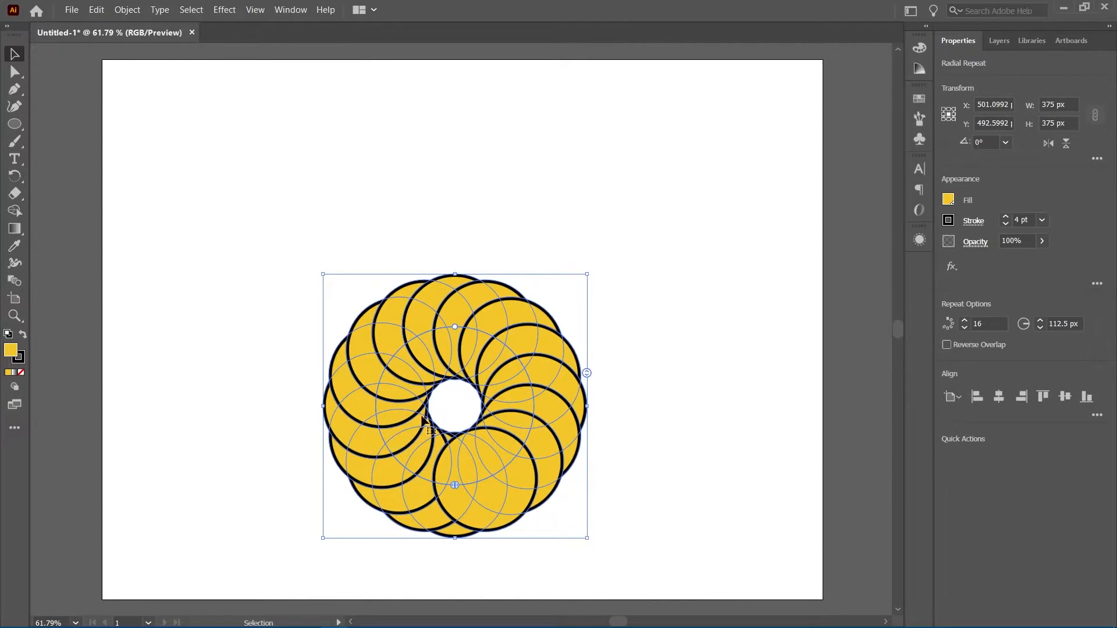
# Center the radial repeat on the artboard and reduce its instances to 12
pyautogui.moveTo(491, 410); pyautogui.dragTo(500, 330)
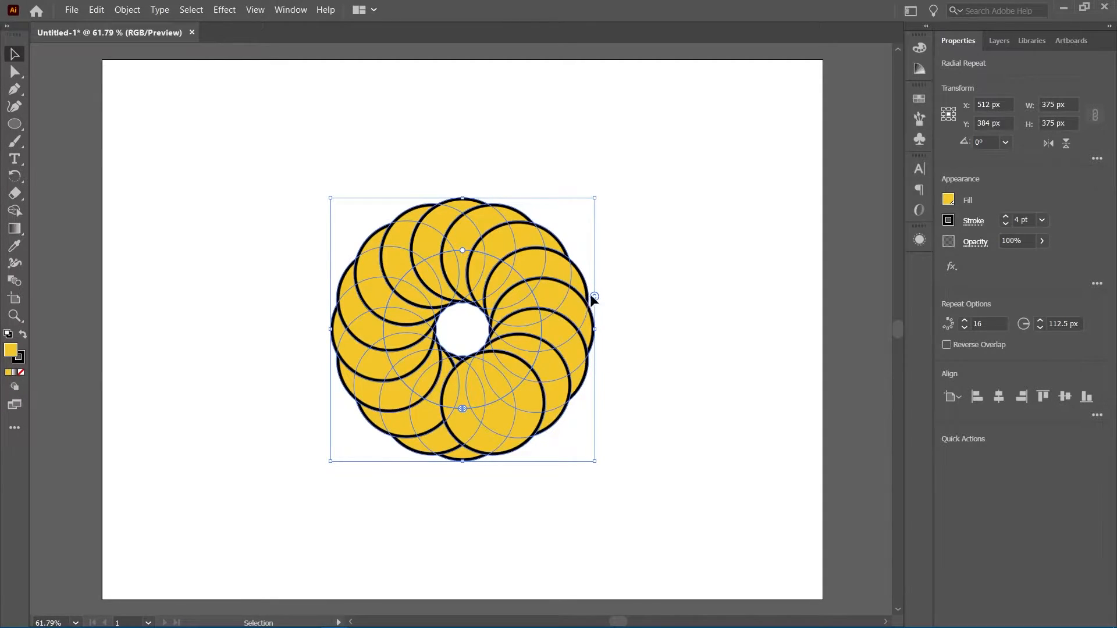
pyautogui.moveTo(594, 297); pyautogui.dragTo(592, 321)
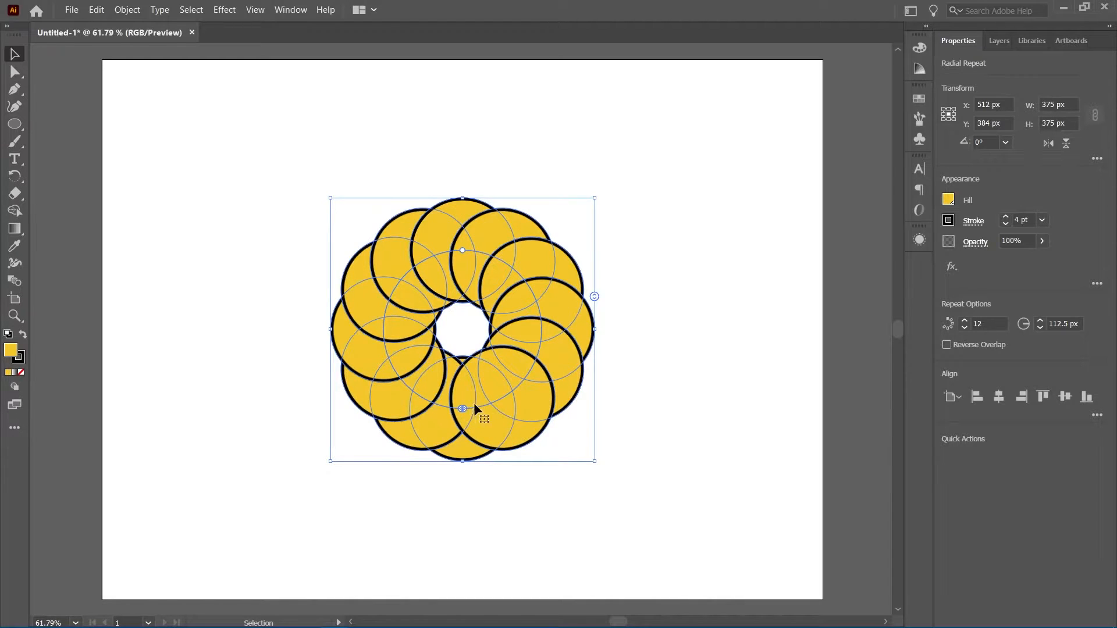
# Try narrowing the radial repeat to a partial arc by moving its split handles
pyautogui.moveTo(463, 407); pyautogui.dragTo(541, 329)
pyautogui.moveTo(459, 407); pyautogui.dragTo(362, 322)
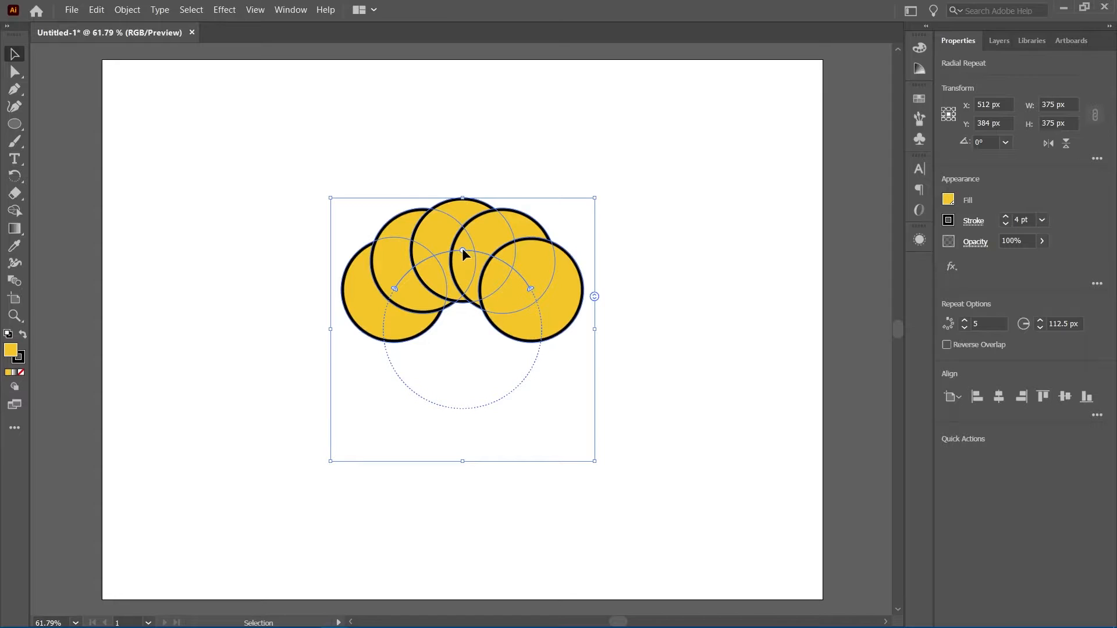
pyautogui.moveTo(464, 251); pyautogui.dragTo(491, 216)
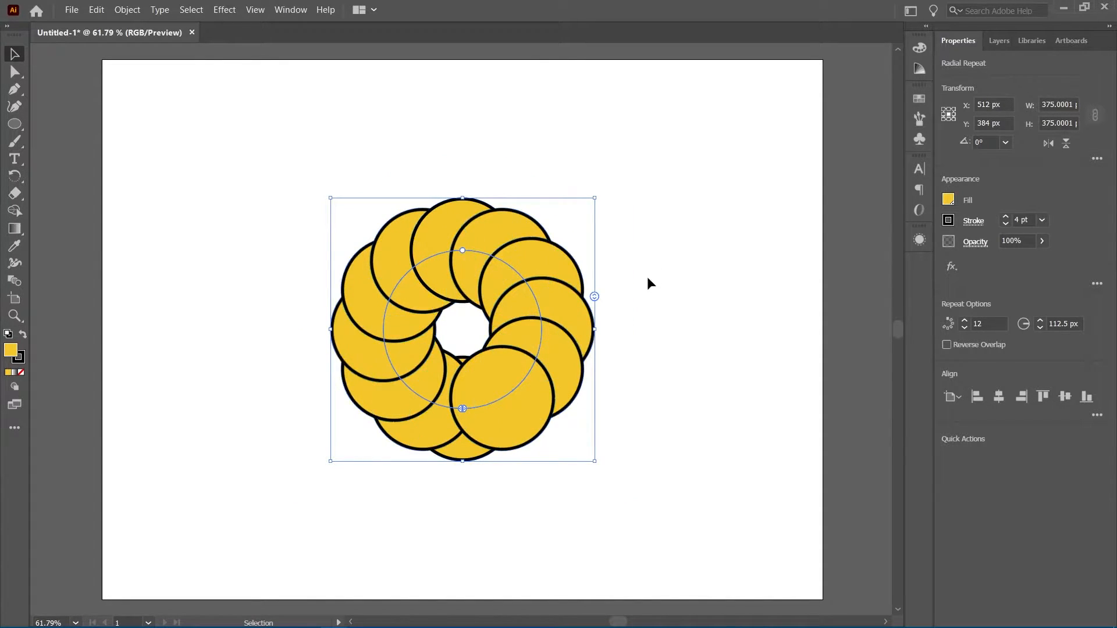
# Adjust the radial repeat's radius in steps until it is 110 px
pyautogui.click(1080, 324)
pyautogui.write('190')
pyautogui.press('Return')
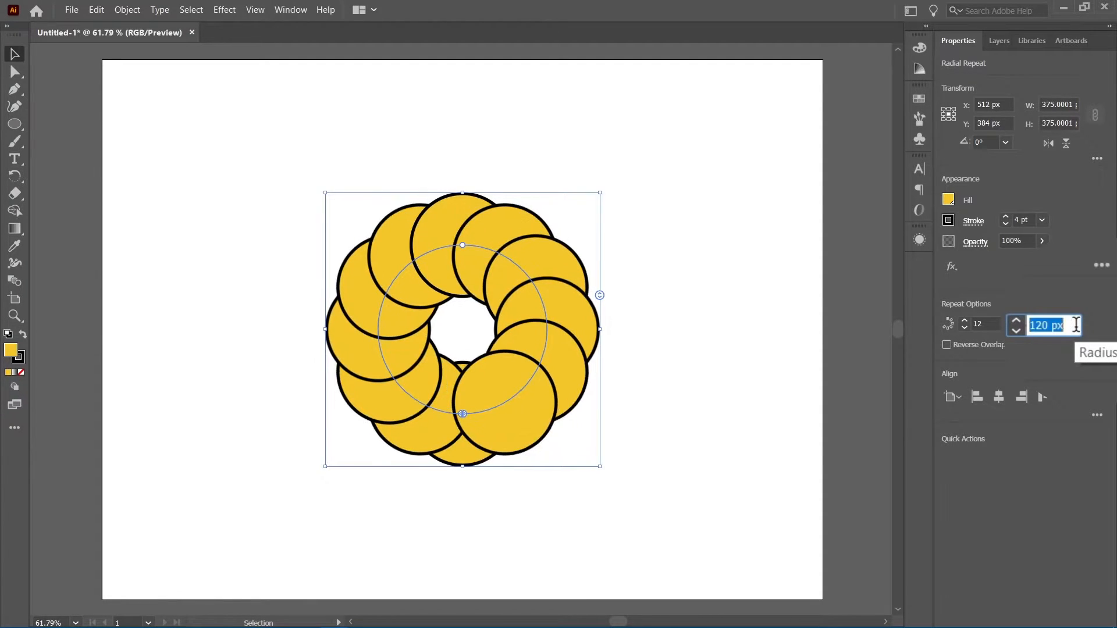
pyautogui.hotkey('shift', 'Down')
pyautogui.hotkey('shift', 'Down')
pyautogui.hotkey('shift', 'Down')
pyautogui.hotkey('shift', 'Down')
pyautogui.hotkey('shift', 'Down')
pyautogui.hotkey('shift', 'Down')
pyautogui.hotkey('shift', 'Down')
pyautogui.hotkey('shift', 'Down')
pyautogui.hotkey('shift', 'Down')
pyautogui.hotkey('shift', 'Down')
pyautogui.hotkey('shift', 'Down')
pyautogui.hotkey('shift', 'Down')
pyautogui.hotkey('shift', 'Down')
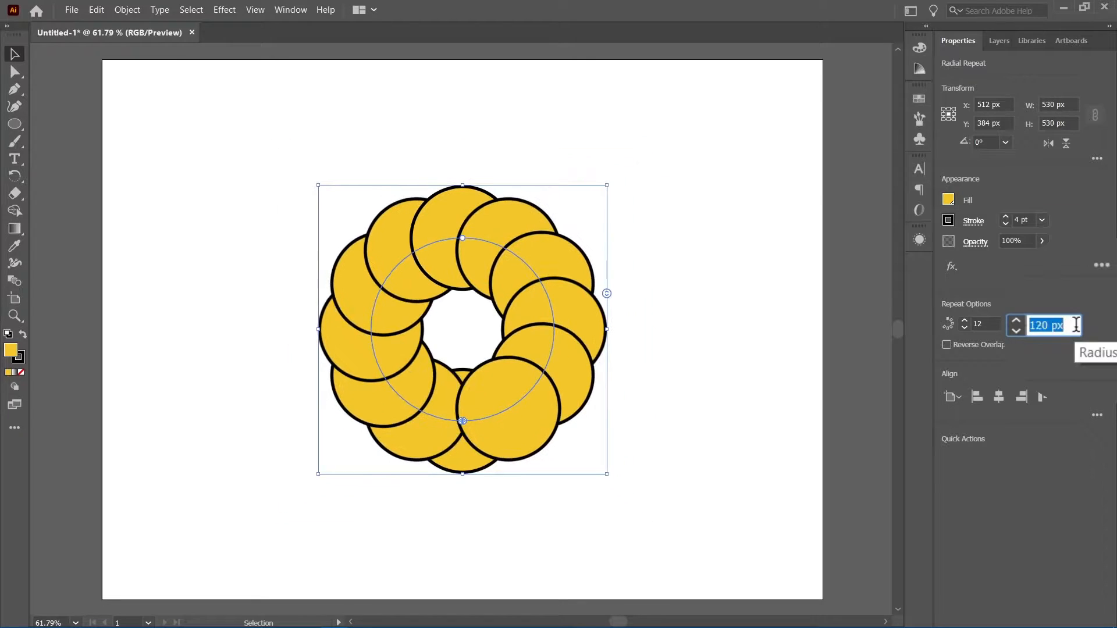
pyautogui.hotkey('shift', 'Down')
pyautogui.hotkey('shift', 'Down')
pyautogui.hotkey('shift', 'Down')
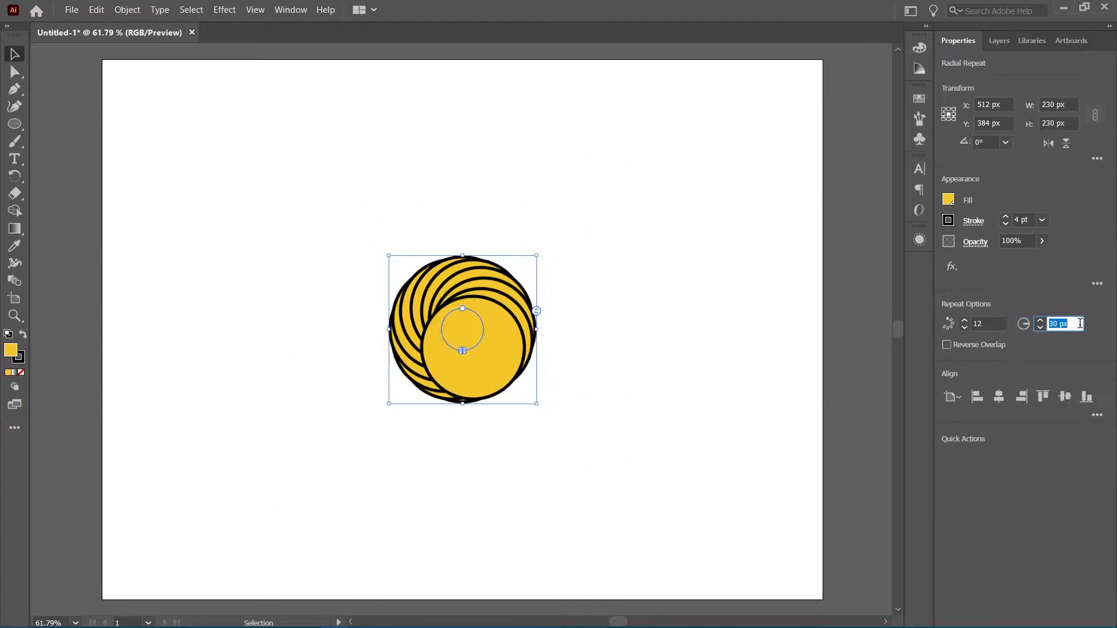
pyautogui.hotkey('shift', 'Up')
pyautogui.hotkey('shift', 'Up')
pyautogui.hotkey('shift', 'Up')
pyautogui.hotkey('shift', 'Up')
pyautogui.hotkey('shift', 'Up')
pyautogui.hotkey('shift', 'Up')
pyautogui.hotkey('shift', 'Up')
pyautogui.hotkey('shift', 'Up')
pyautogui.hotkey('shift', 'Up')
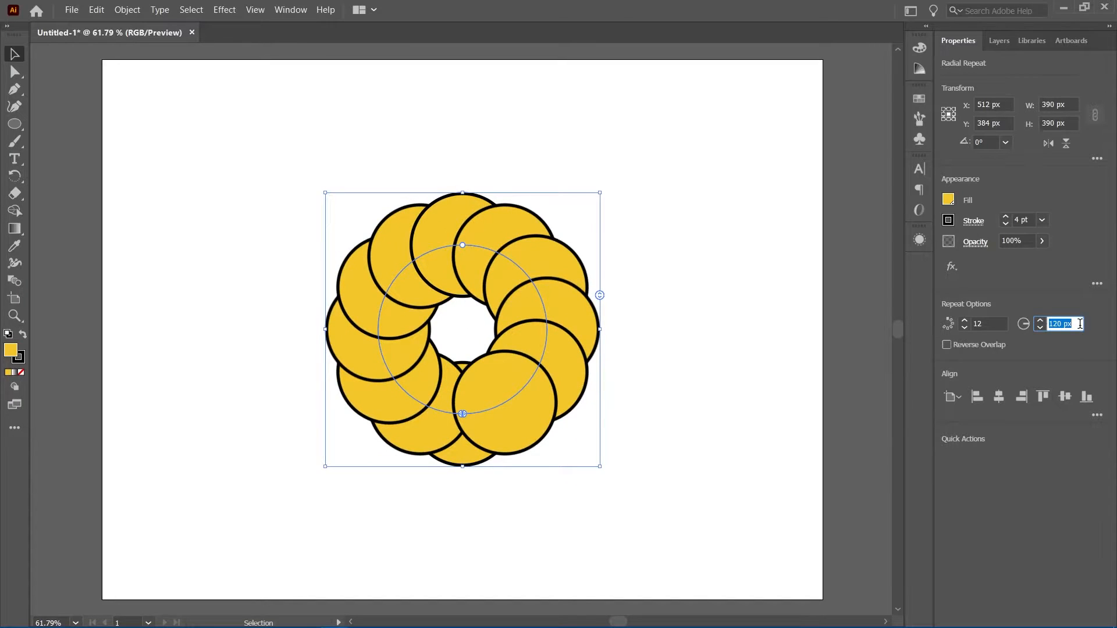
pyautogui.hotkey('shift', 'Down')
pyautogui.hotkey('shift', 'Down')
pyautogui.hotkey('shift', 'Down')
pyautogui.hotkey('shift', 'Down')
pyautogui.hotkey('shift', 'Down')
pyautogui.hotkey('shift', 'Down')
pyautogui.hotkey('shift', 'Down')
pyautogui.hotkey('shift', 'Down')
pyautogui.hotkey('shift', 'Down')
pyautogui.hotkey('shift', 'Down')
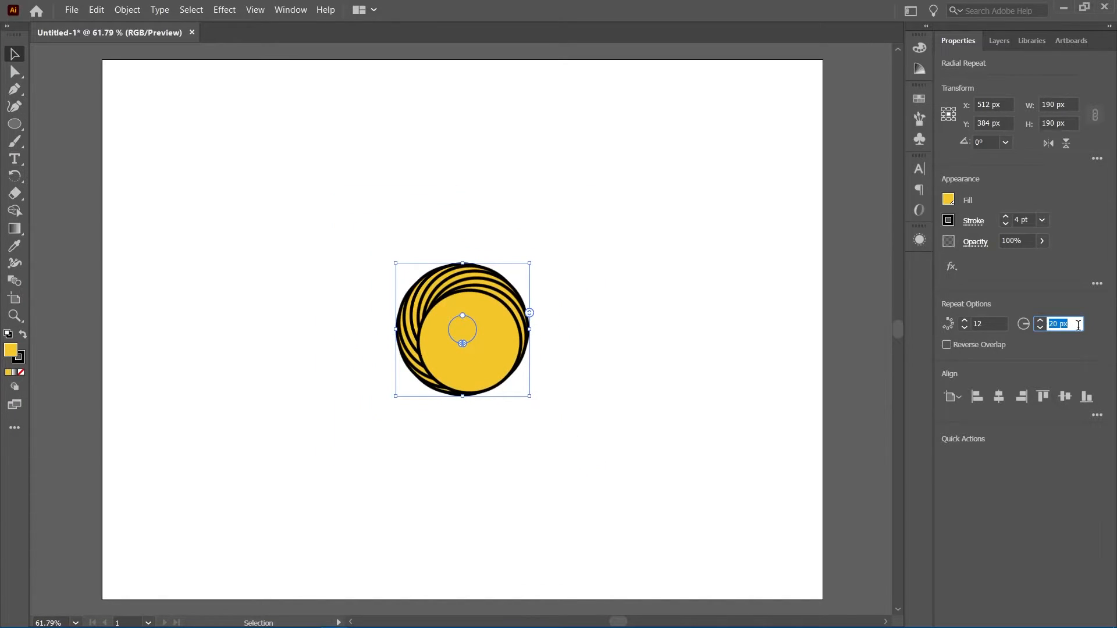
pyautogui.hotkey('shift', 'Up')
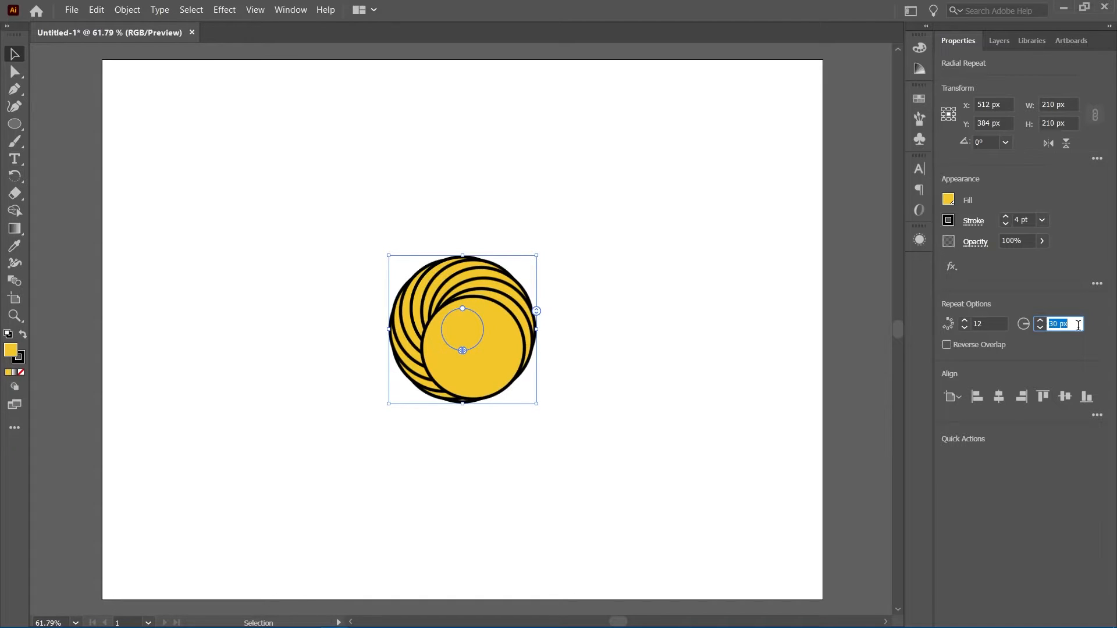
pyautogui.hotkey('shift', 'Up')
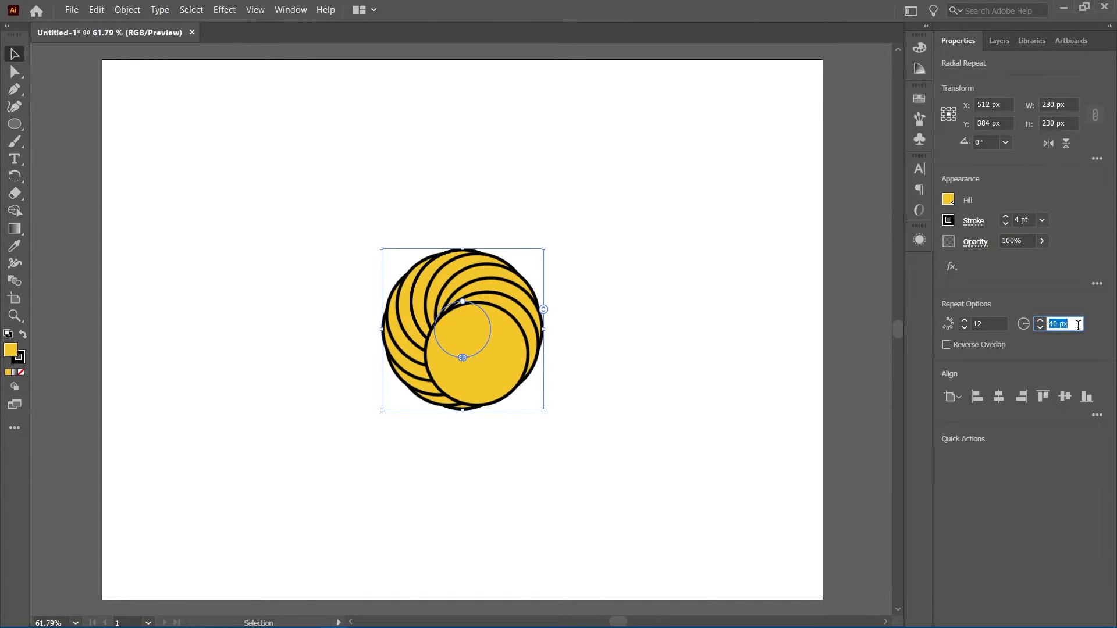
pyautogui.hotkey('shift', 'Up')
pyautogui.hotkey('shift', 'Up')
pyautogui.hotkey('shift', 'Up')
pyautogui.hotkey('shift', 'Up')
pyautogui.hotkey('shift', 'Up')
pyautogui.hotkey('shift', 'Up')
pyautogui.hotkey('shift', 'Up')
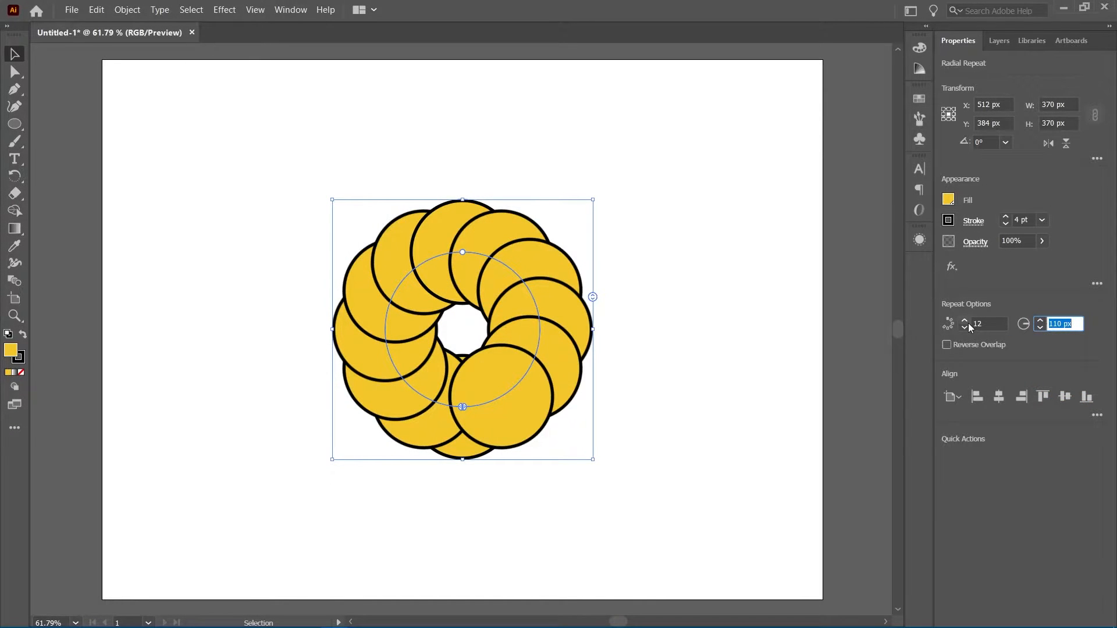
pyautogui.scroll(2, 968, 324)
pyautogui.scroll(1, 969, 326)
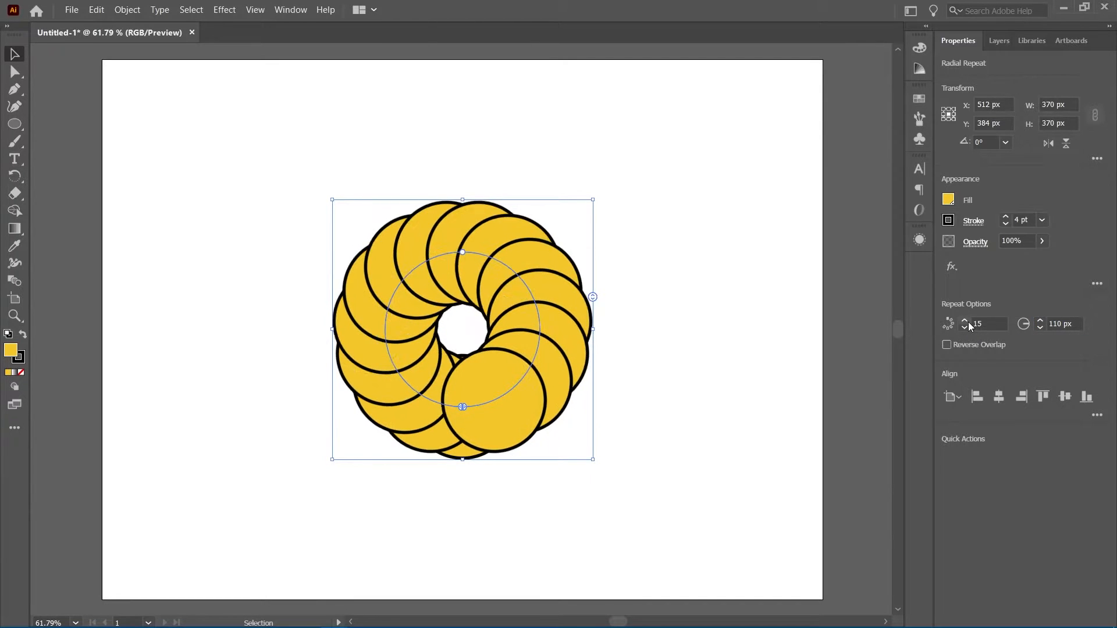
pyautogui.scroll(-3, 968, 327)
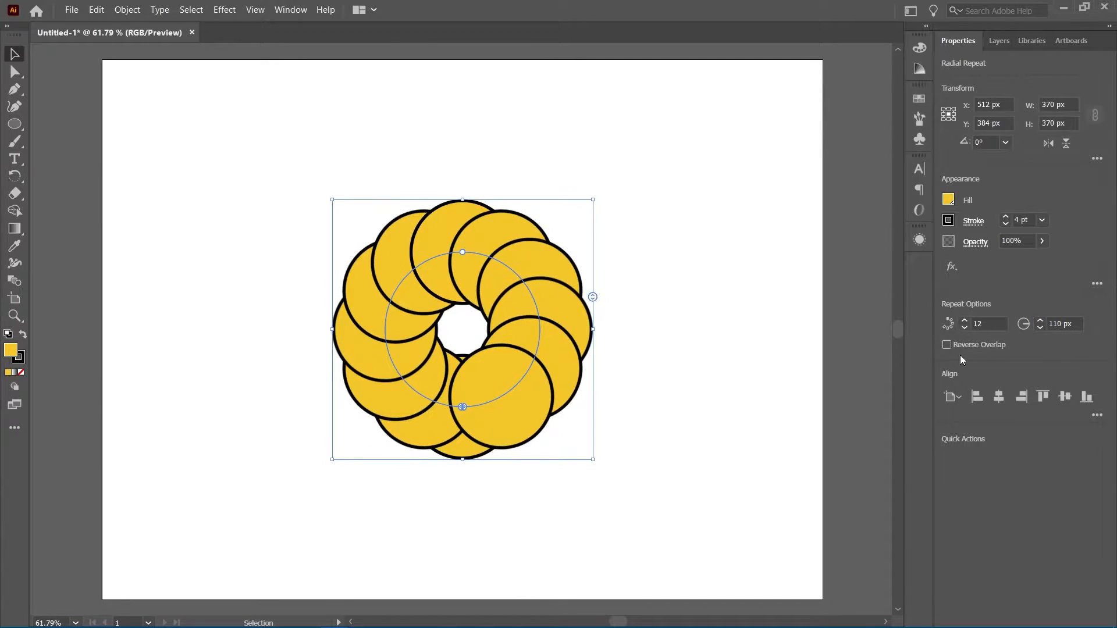
# Enable Reverse Overlap on the radial repeat
pyautogui.click(946, 345)
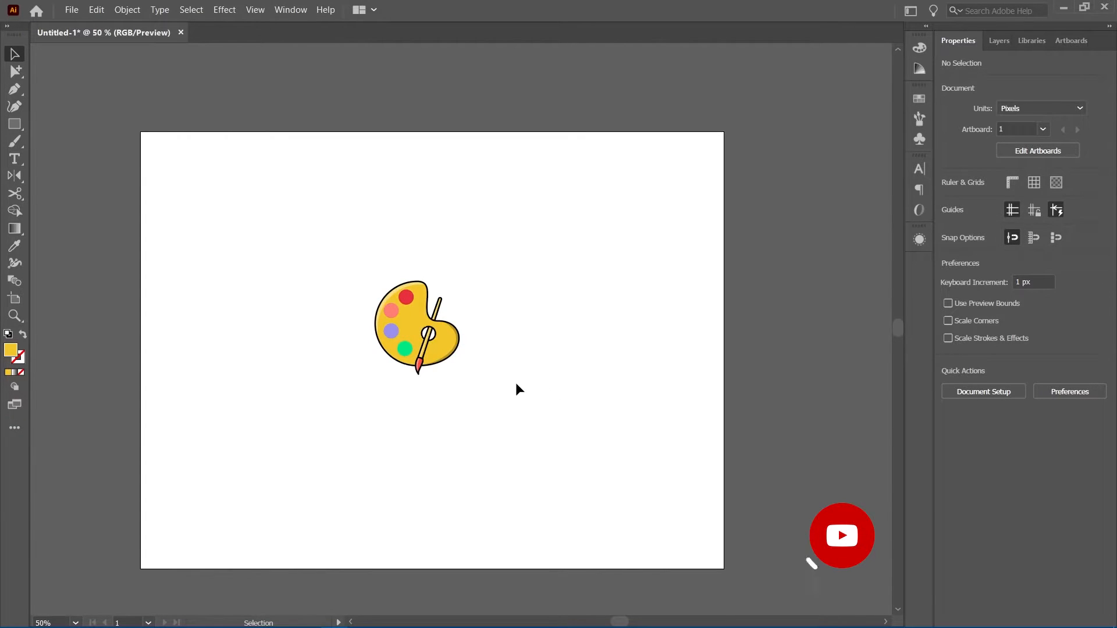
# Select the paint palette group and apply a Grid repeat to it
pyautogui.click(425, 309)
pyautogui.click(127, 9)
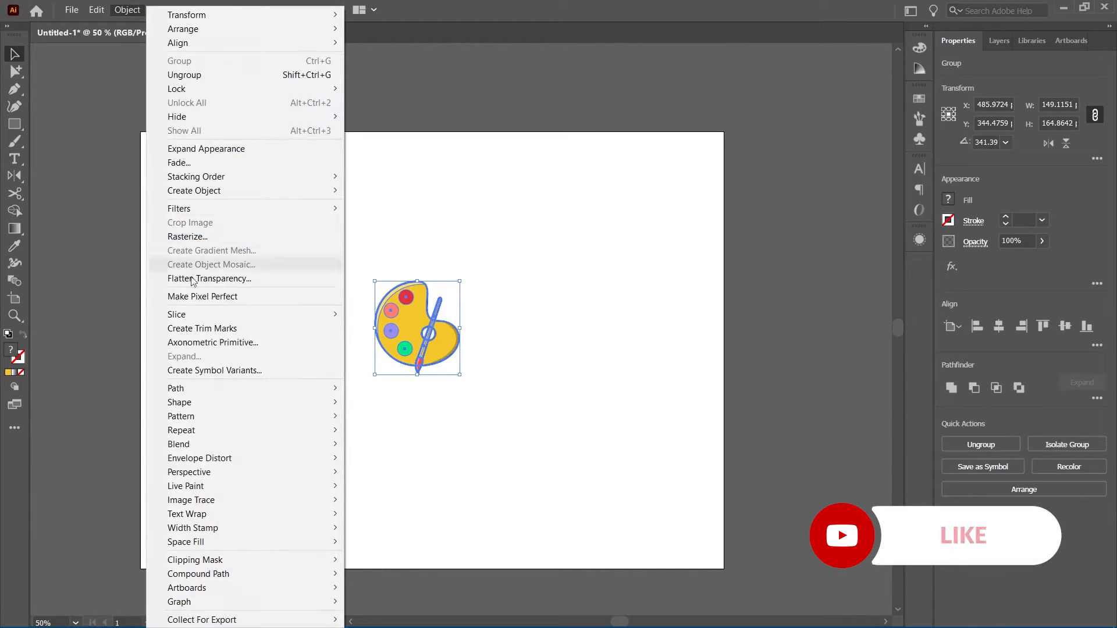
pyautogui.moveTo(299, 434)
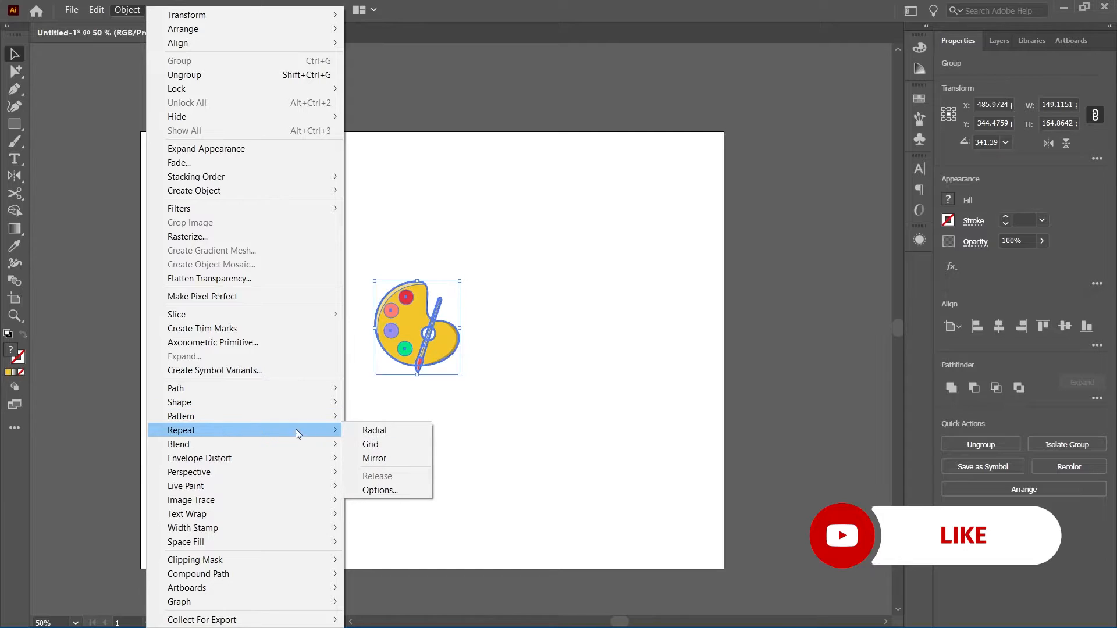
pyautogui.click(370, 444)
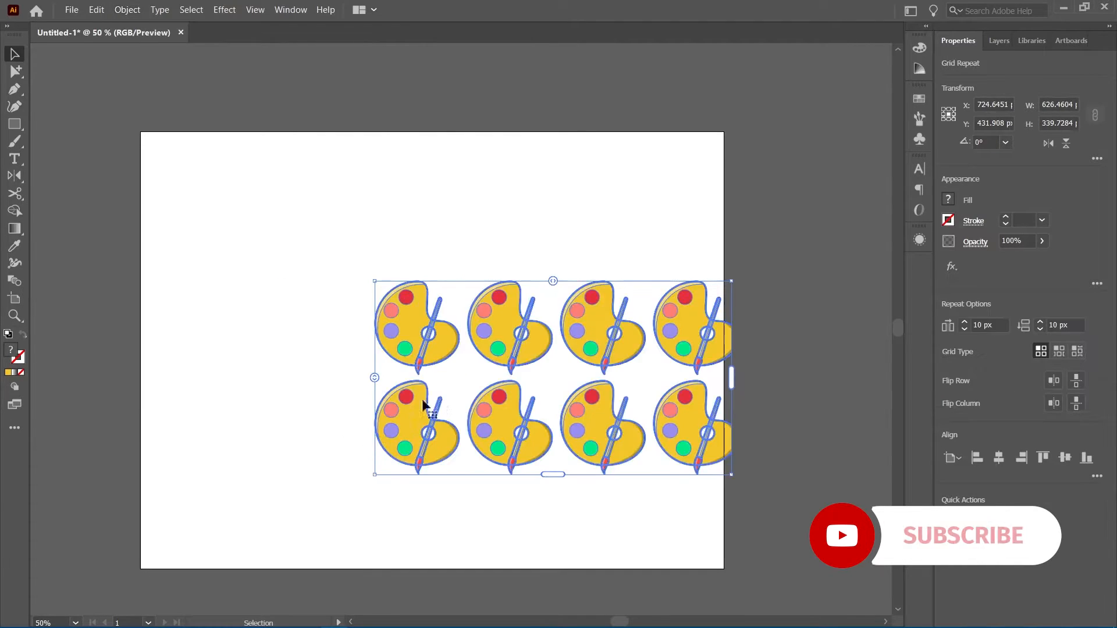
# Move the grid repeat to the artboard's top-left and widen its spacing to about 49 px by 43 px
pyautogui.moveTo(515, 361); pyautogui.dragTo(377, 332)
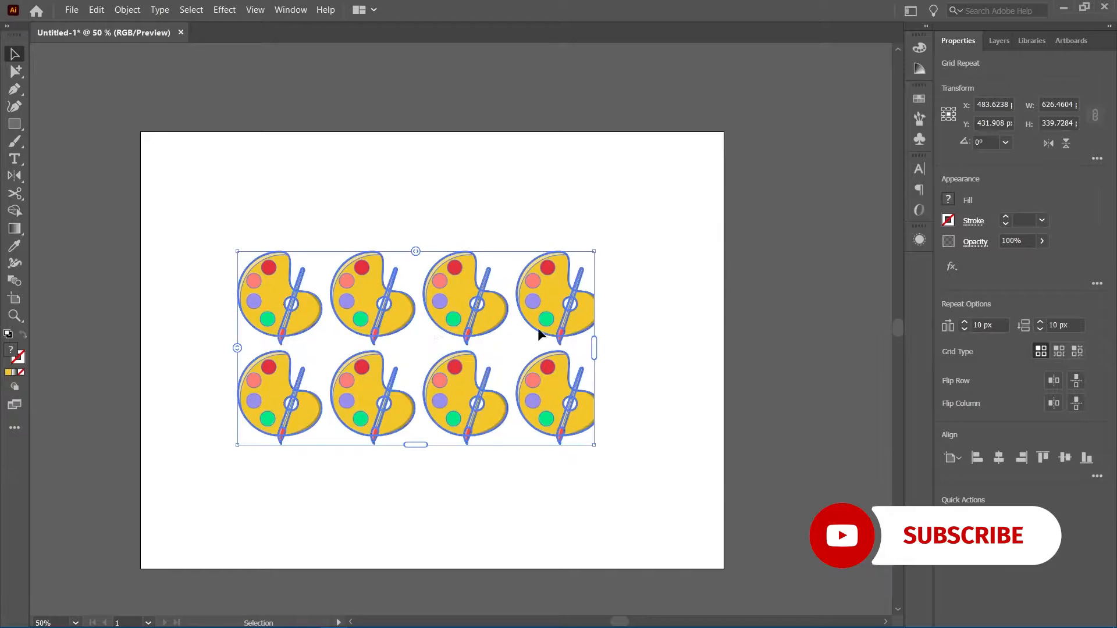
pyautogui.moveTo(593, 344); pyautogui.dragTo(685, 344)
pyautogui.moveTo(456, 252); pyautogui.dragTo(483, 243)
pyautogui.moveTo(239, 347); pyautogui.dragTo(229, 369)
pyautogui.moveTo(461, 442); pyautogui.dragTo(462, 568)
pyautogui.moveTo(400, 427); pyautogui.dragTo(309, 314)
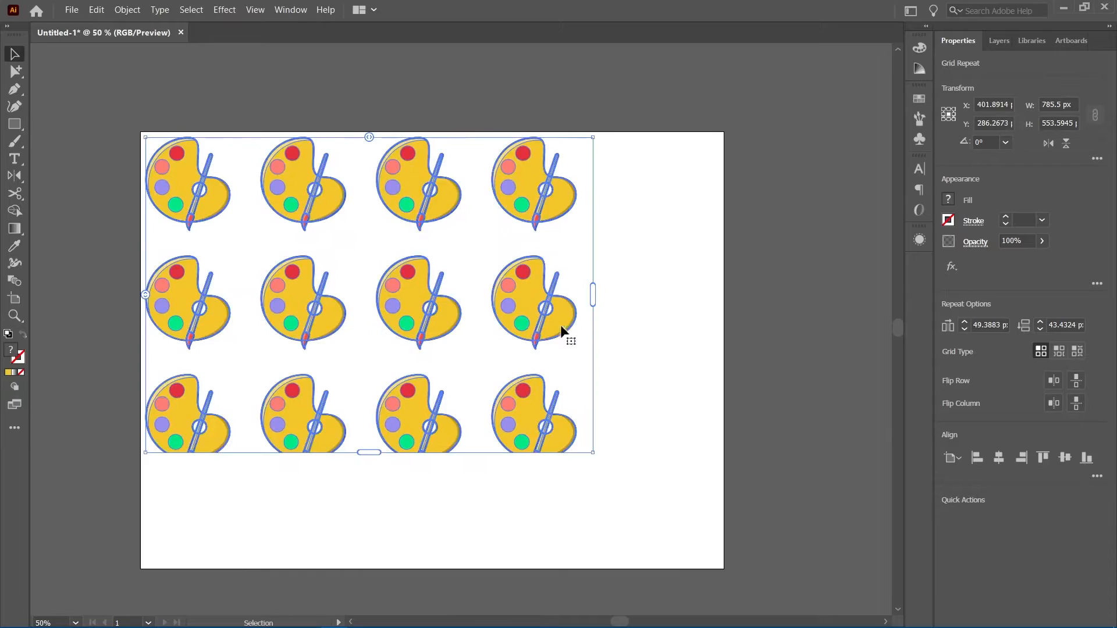
# Extend the grid repeat to cover the whole artboard
pyautogui.moveTo(594, 294); pyautogui.dragTo(724, 295)
pyautogui.moveTo(427, 455); pyautogui.dragTo(428, 567)
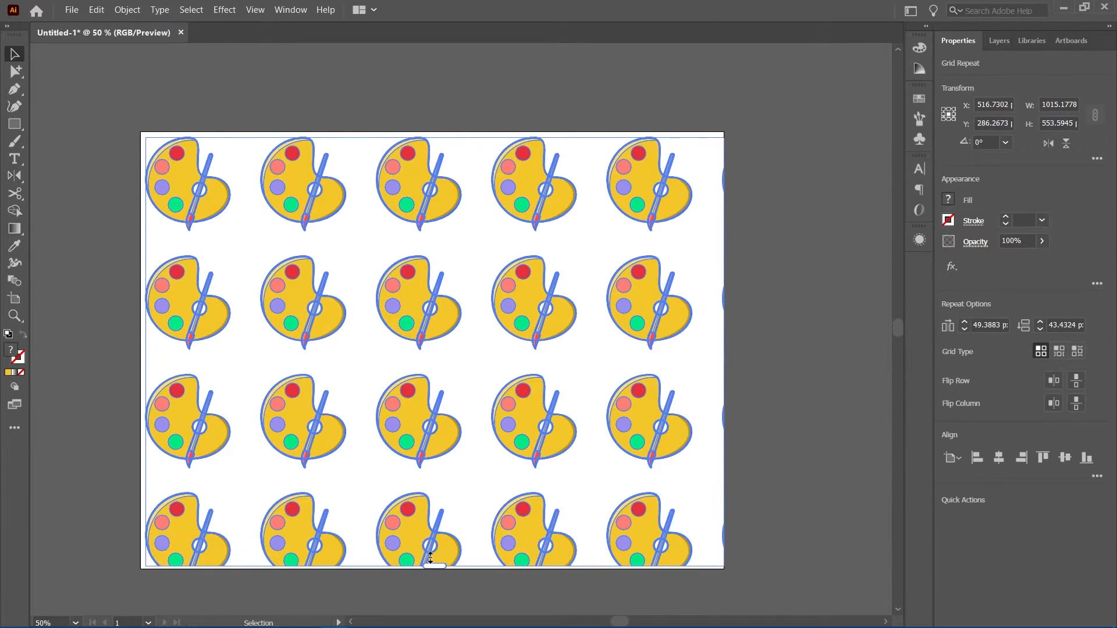
# Scale down the source palette inside the grid repeat and exit its editing mode
pyautogui.doubleClick(572, 441)
pyautogui.moveTo(576, 470); pyautogui.dragTo(545, 435)
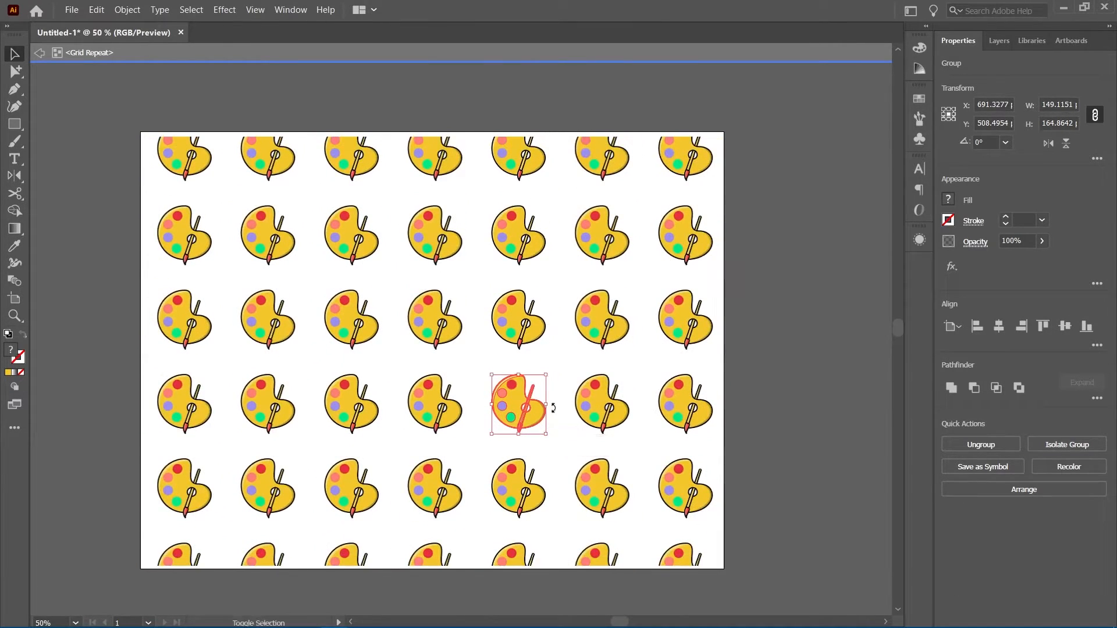
pyautogui.doubleClick(559, 347)
# Select the grid repeat and change its grid type to Brick by Row
pyautogui.click(591, 321)
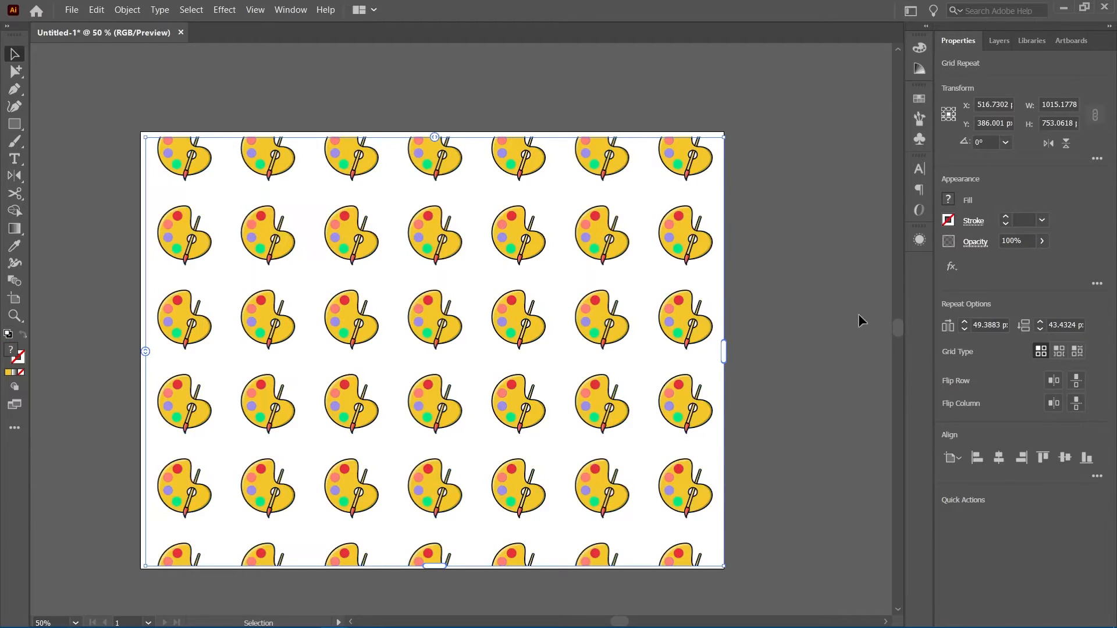
pyautogui.click(1057, 351)
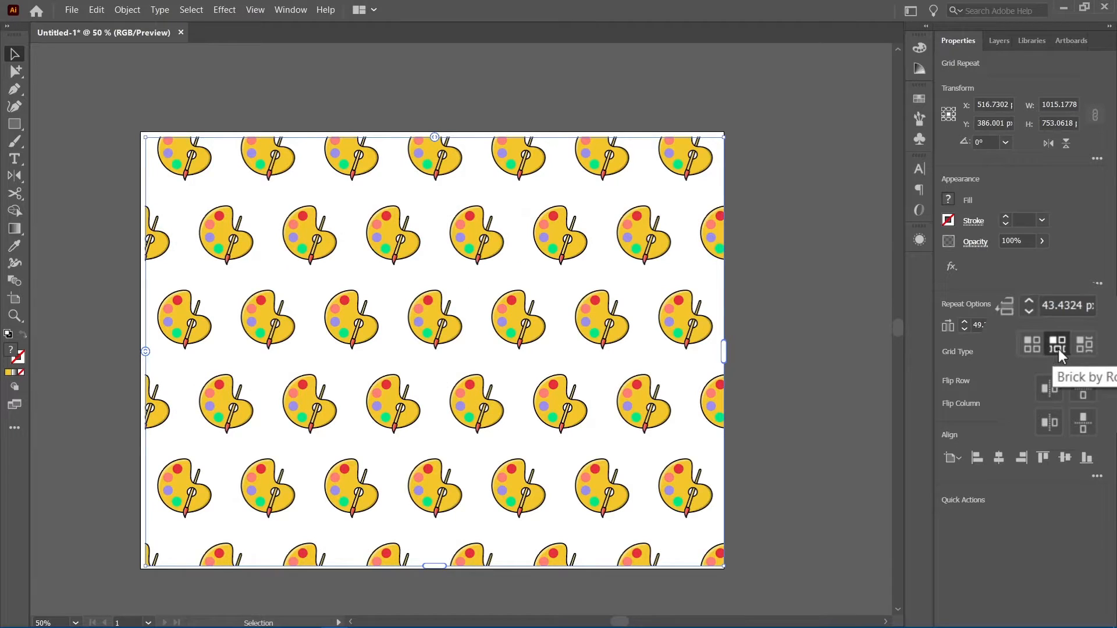
# Try the Brick by Column grid type, then switch back to Brick by Row
pyautogui.click(1086, 345)
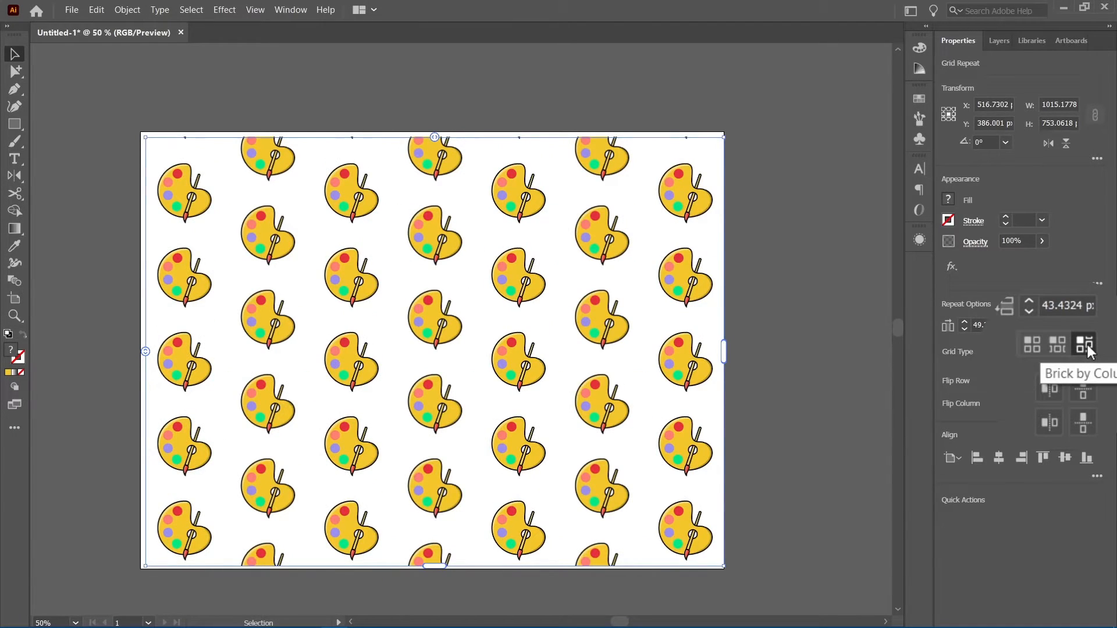
pyautogui.click(1059, 352)
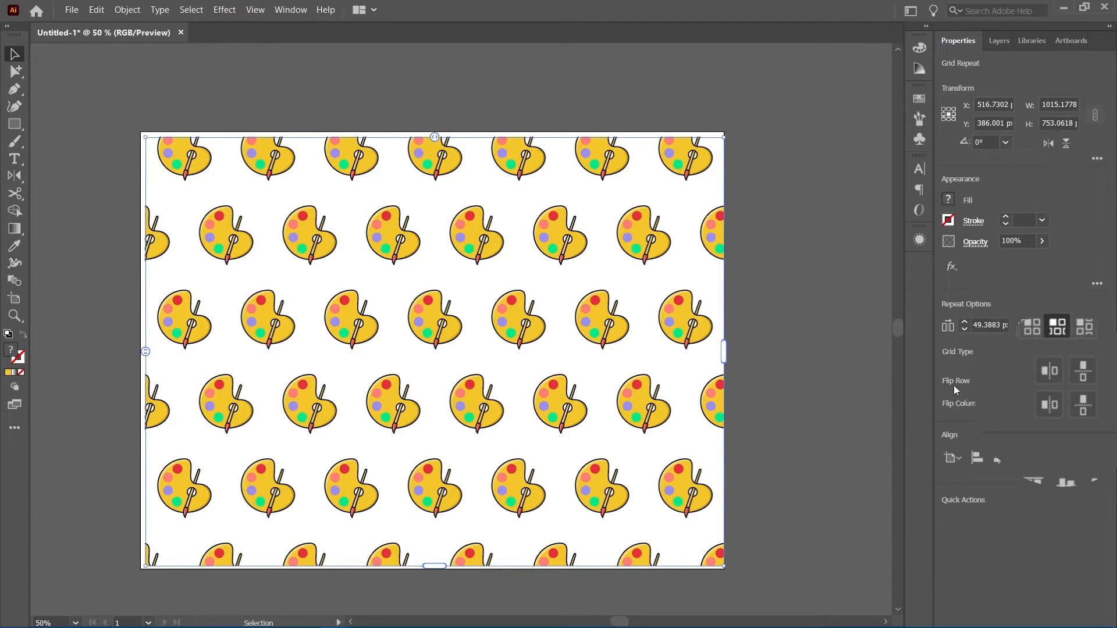
# Flip the grid repeat's rows and columns both horizontally and vertically, and set the grid type to Brick by Column
pyautogui.click(1054, 372)
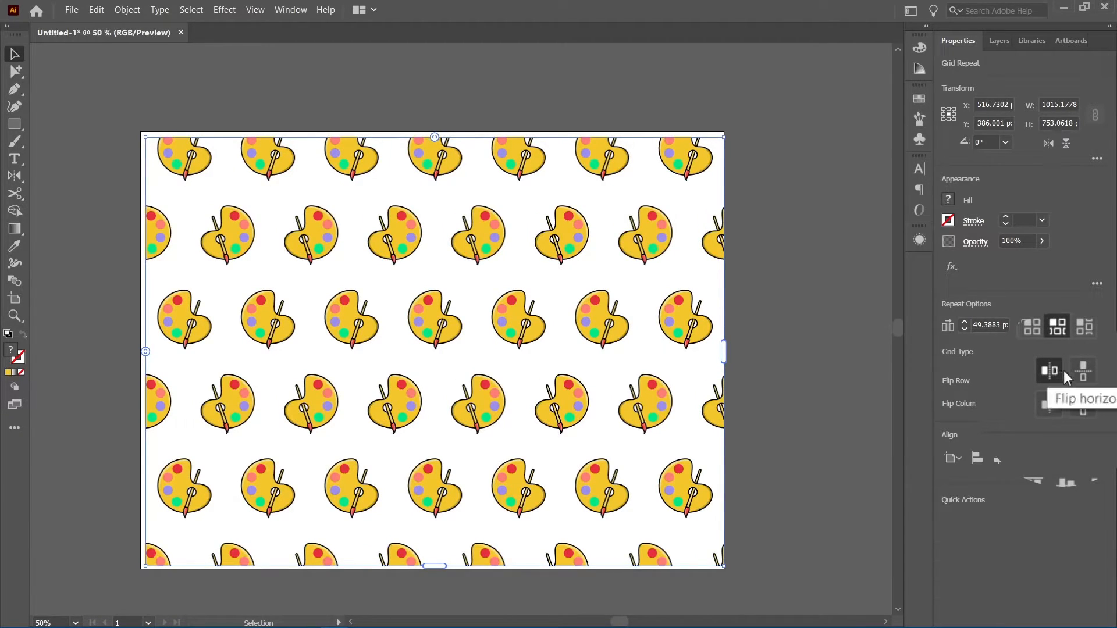
pyautogui.click(1082, 373)
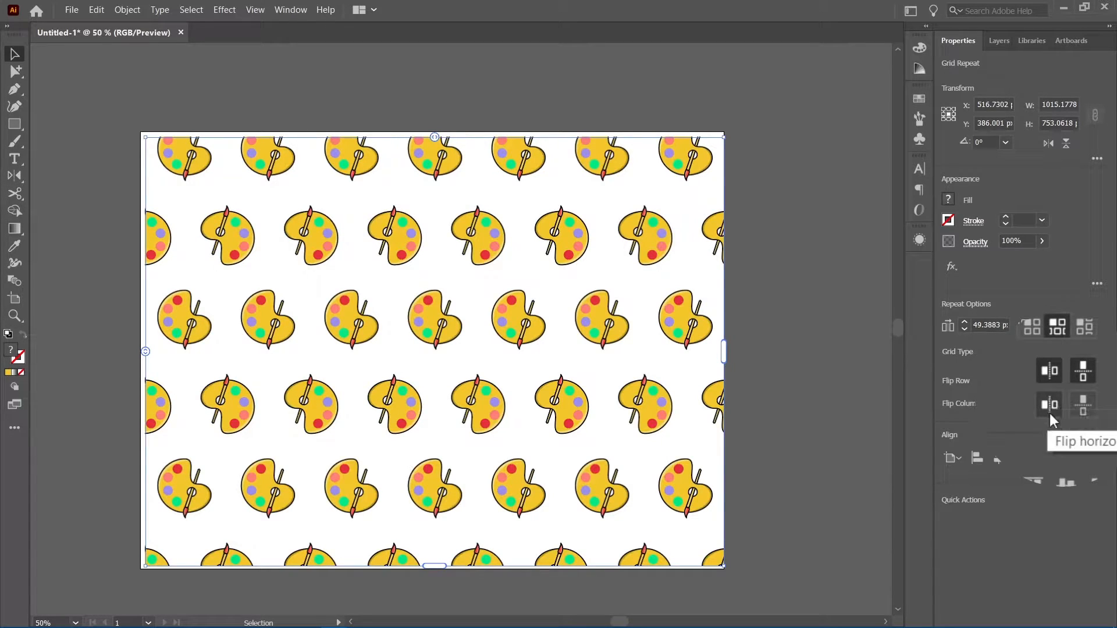
pyautogui.click(1050, 417)
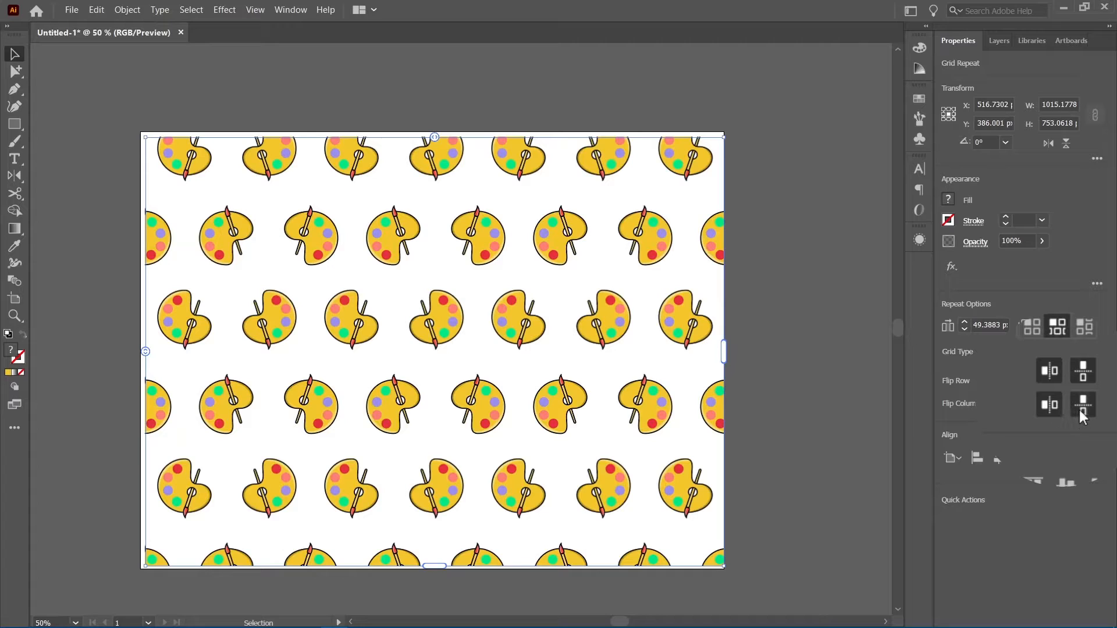
pyautogui.click(1079, 410)
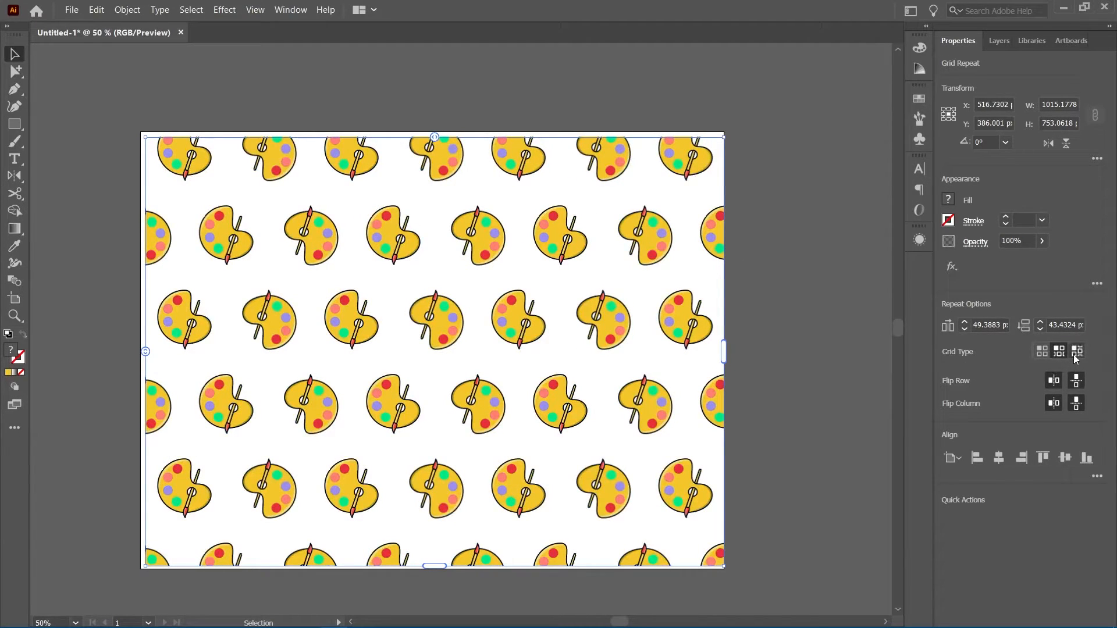
pyautogui.click(1075, 352)
pyautogui.click(809, 343)
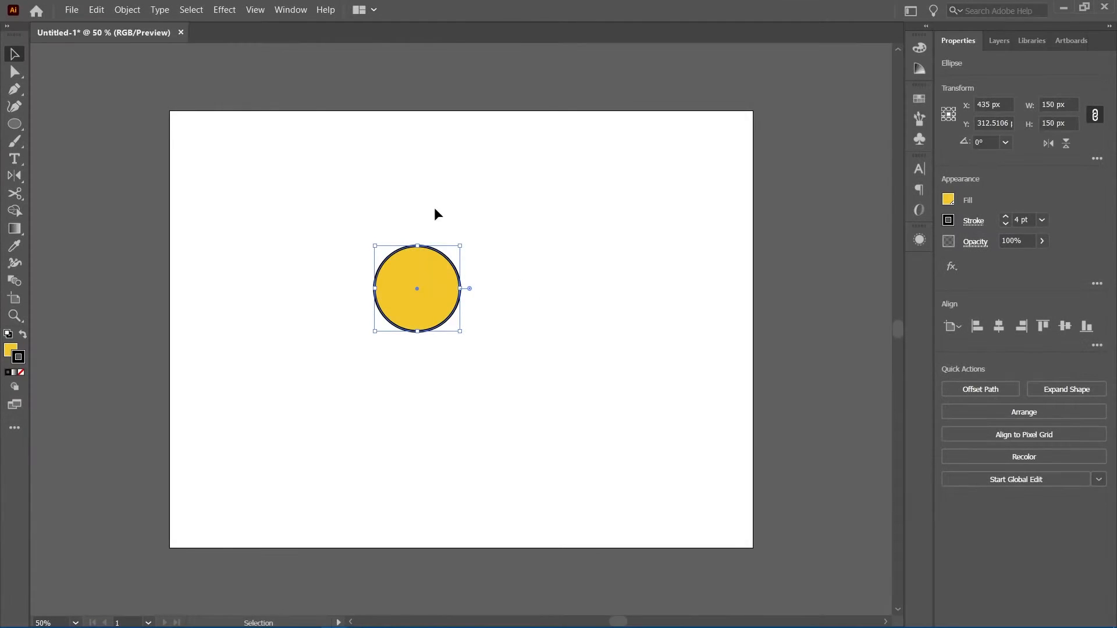
# Apply a Mirror repeat to the yellow circle and nudge the circle and axis so they touch
pyautogui.click(127, 9)
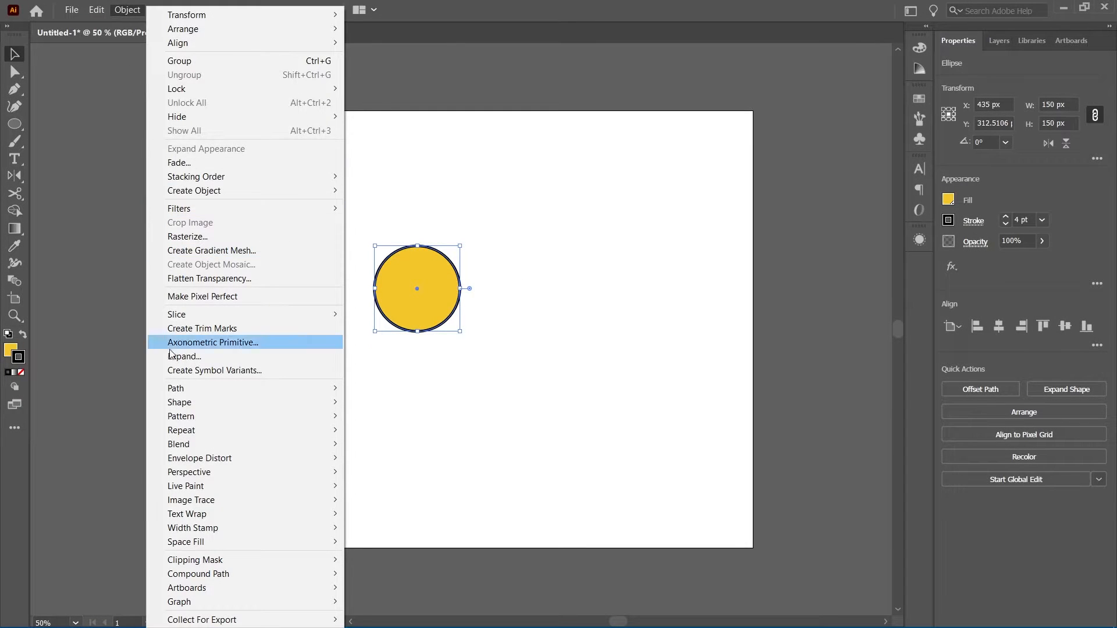
pyautogui.moveTo(186, 437)
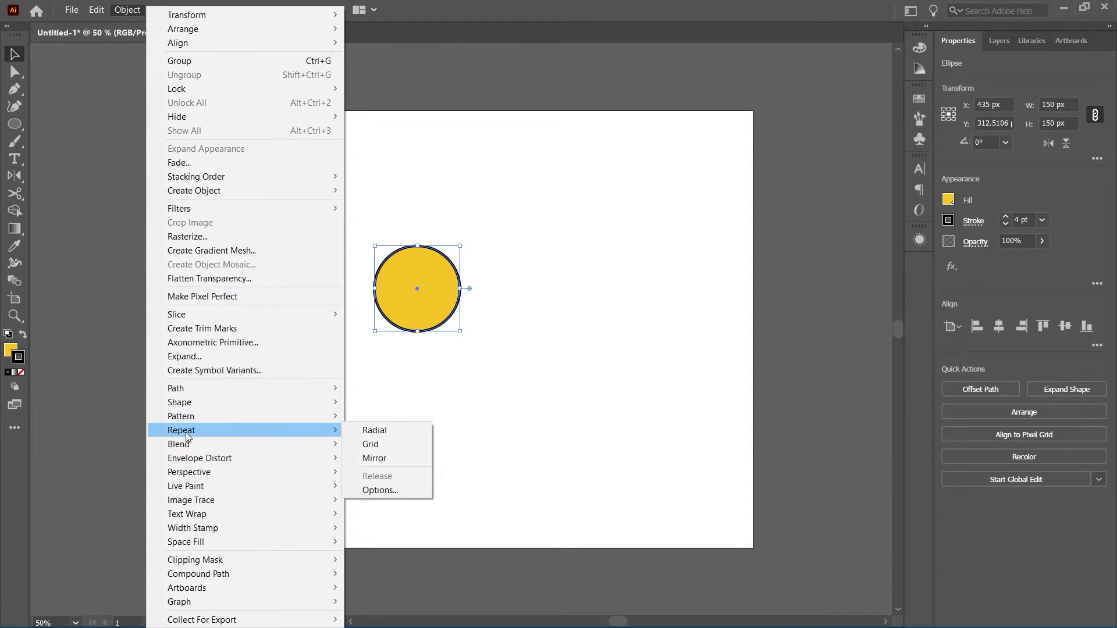
pyautogui.click(380, 457)
pyautogui.moveTo(412, 302); pyautogui.dragTo(425, 307)
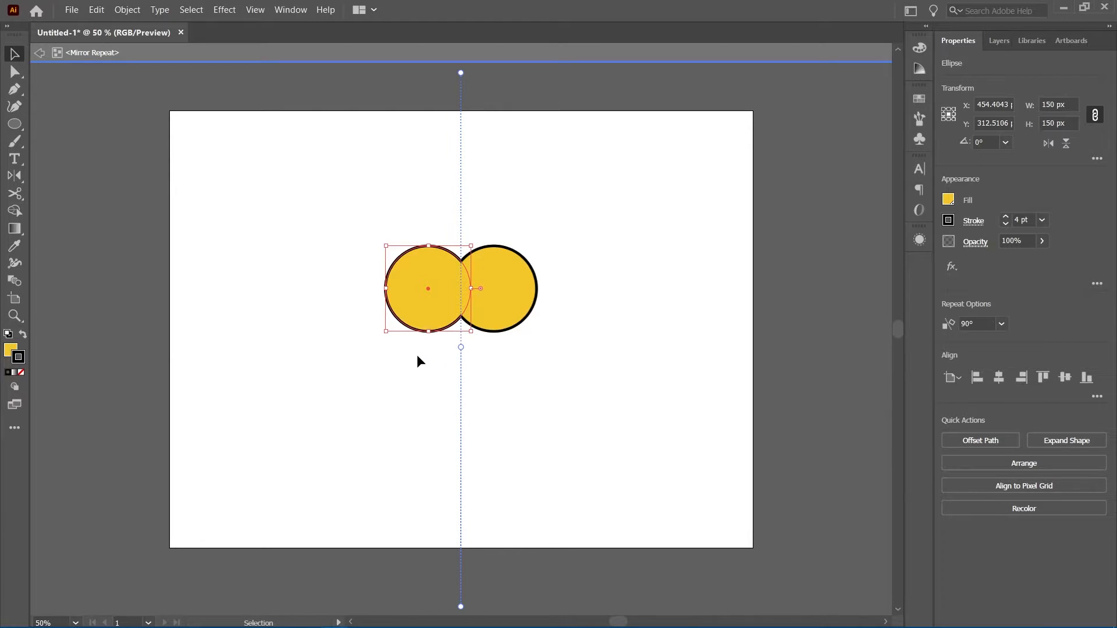
pyautogui.moveTo(460, 347)
pyautogui.mouseDown()
pyautogui.moveTo(496, 343)
pyautogui.moveTo(439, 343)
pyautogui.moveTo(459, 345)
pyautogui.mouseUp()
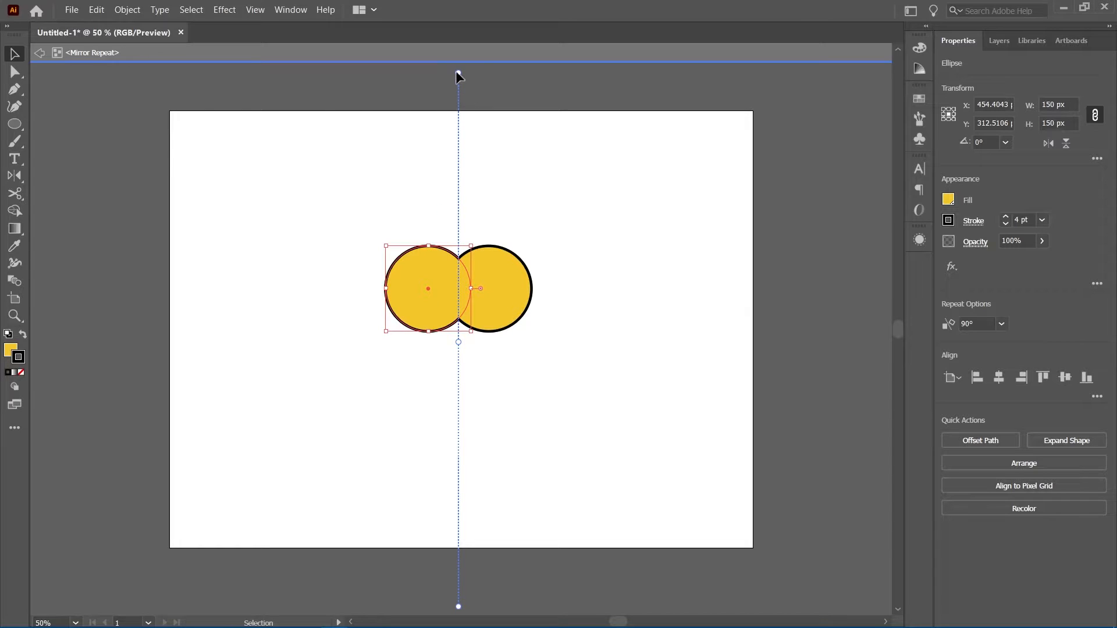
# Rotate the mirror axis by dragging its endpoints, then undo the rotation
pyautogui.moveTo(458, 72); pyautogui.dragTo(599, 122)
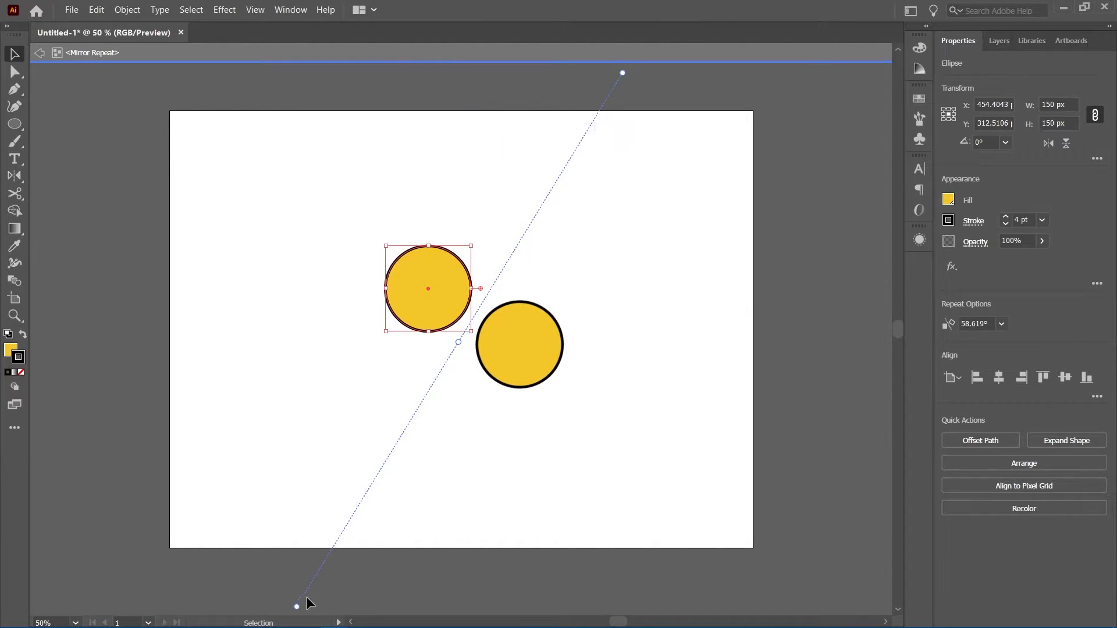
pyautogui.moveTo(296, 606); pyautogui.dragTo(350, 511)
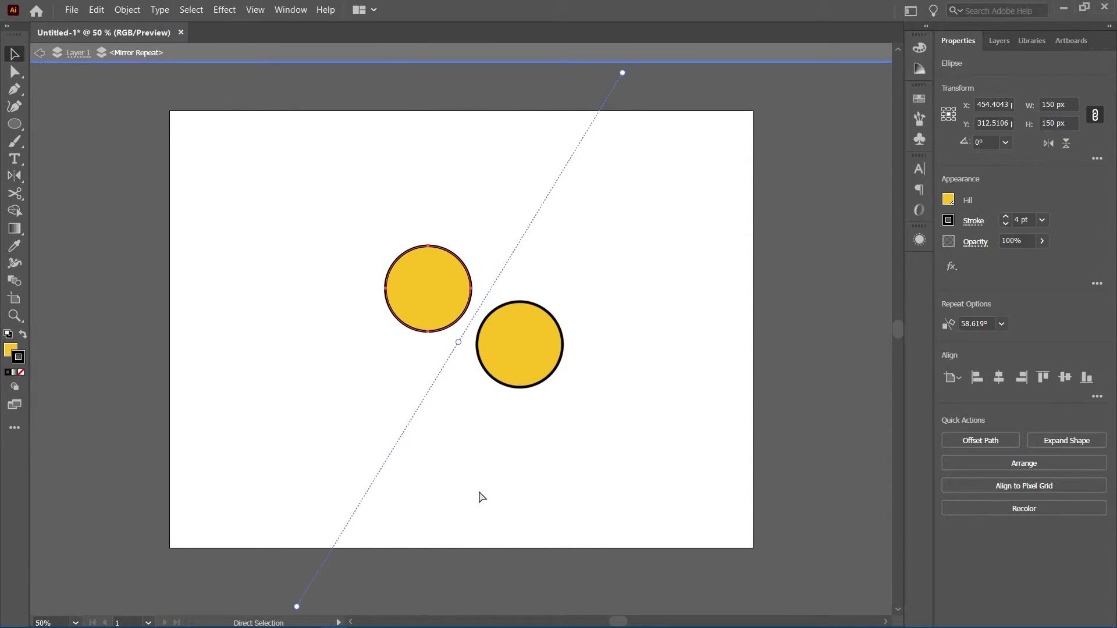
pyautogui.hotkey('ctrl', 'z')
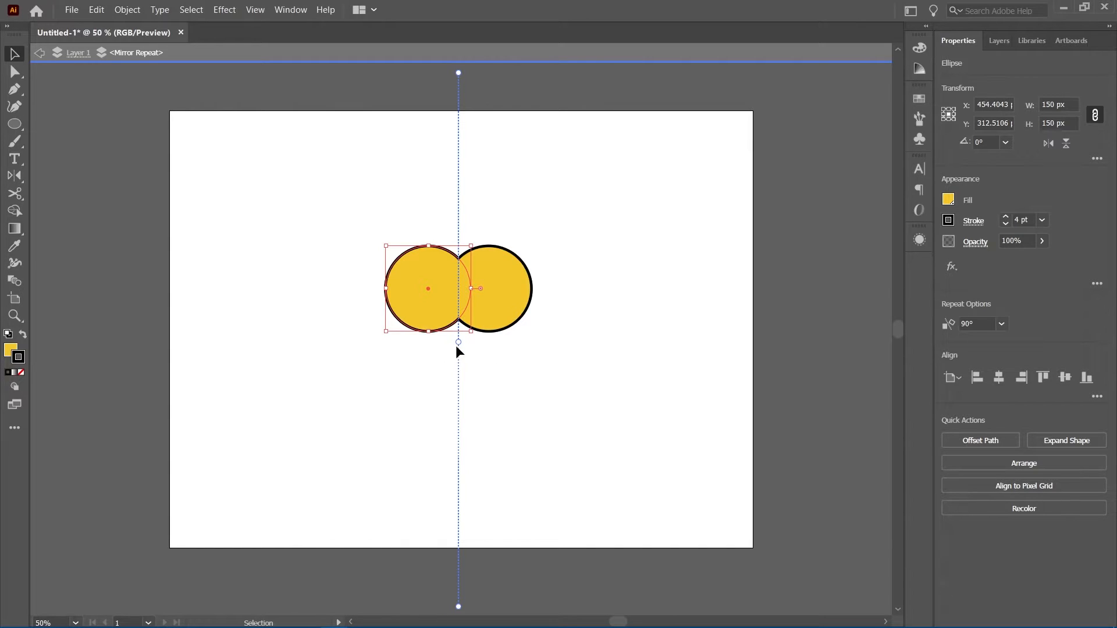
# Tilt the mirror axis by dragging its end, then set the axis angle to 90°
pyautogui.moveTo(458, 72); pyautogui.dragTo(448, 37)
pyautogui.press('a')
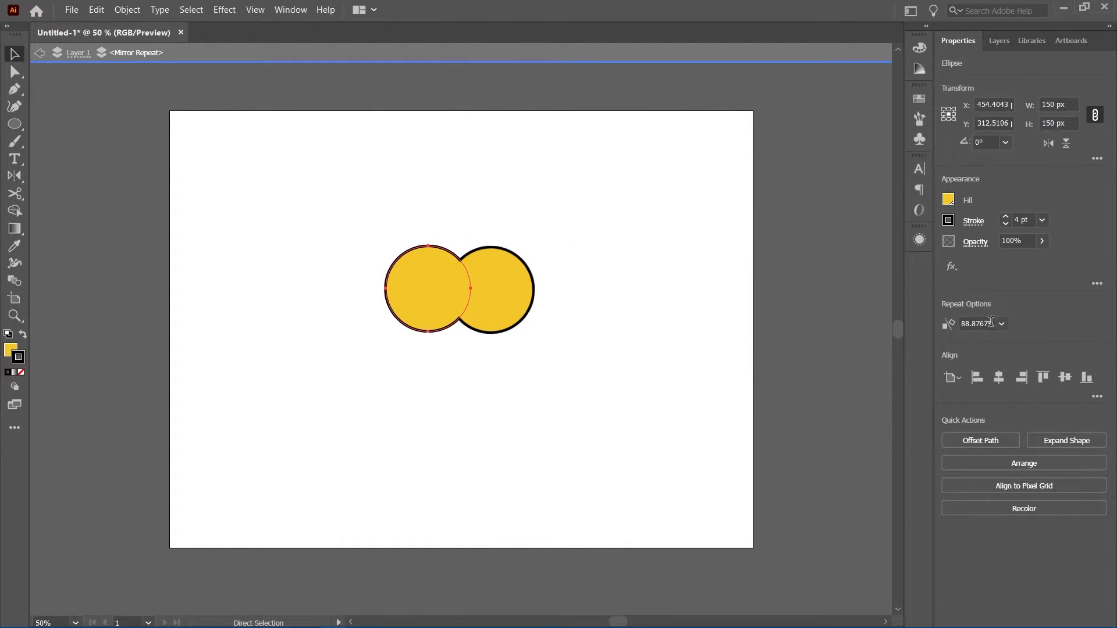
pyautogui.click(991, 322)
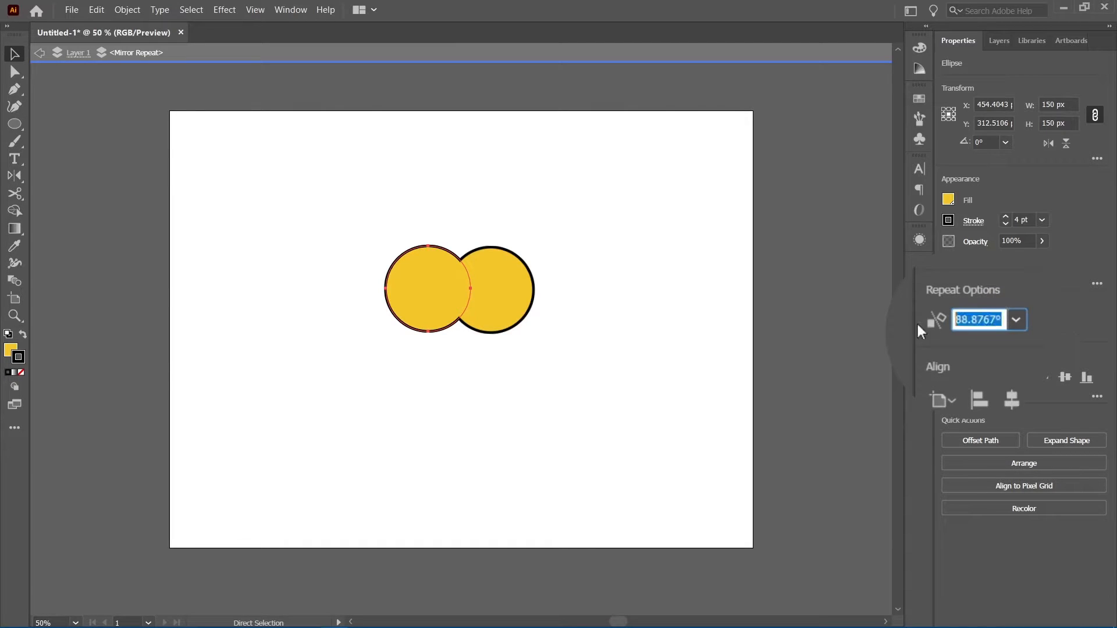
pyautogui.write('90')
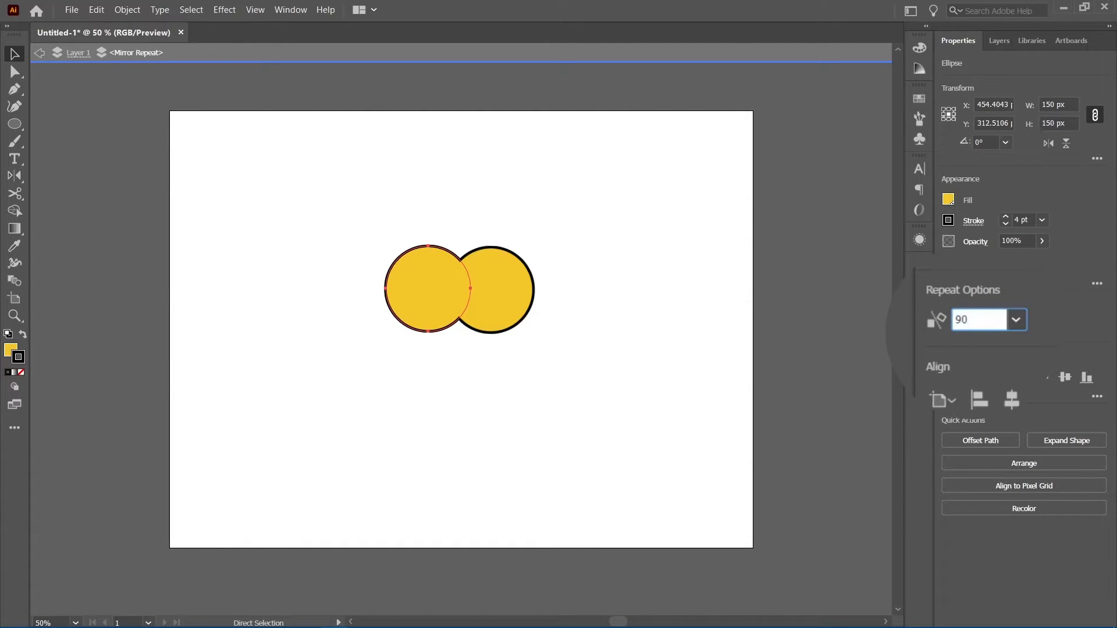
pyautogui.press('Return')
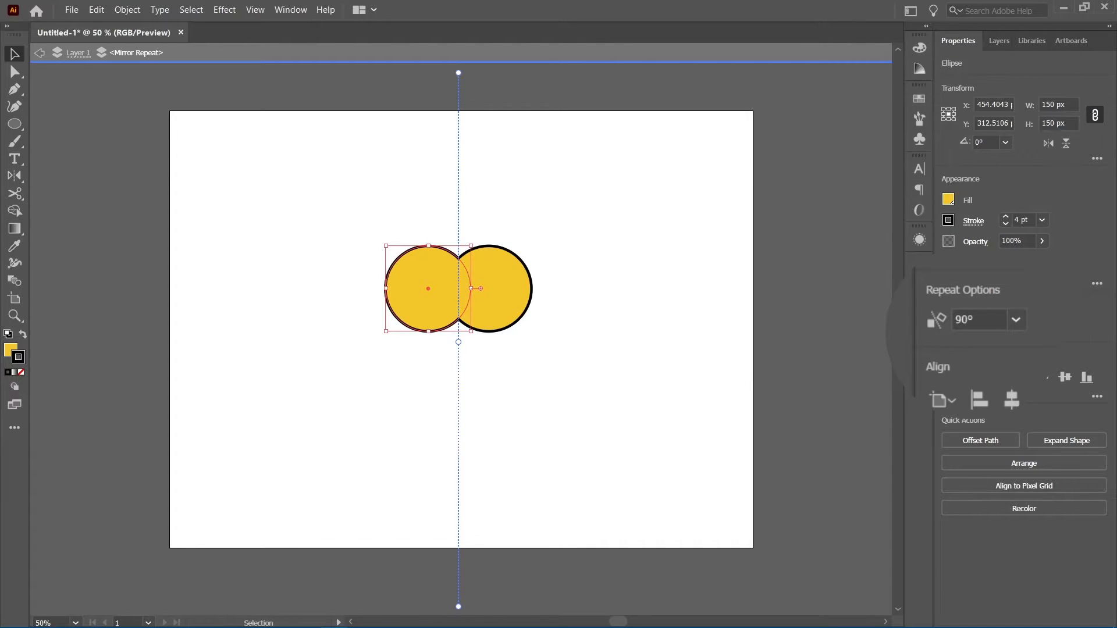
# Change the mirror axis angle to 120°, then set it back to 90°
pyautogui.click(989, 320)
pyautogui.write('120')
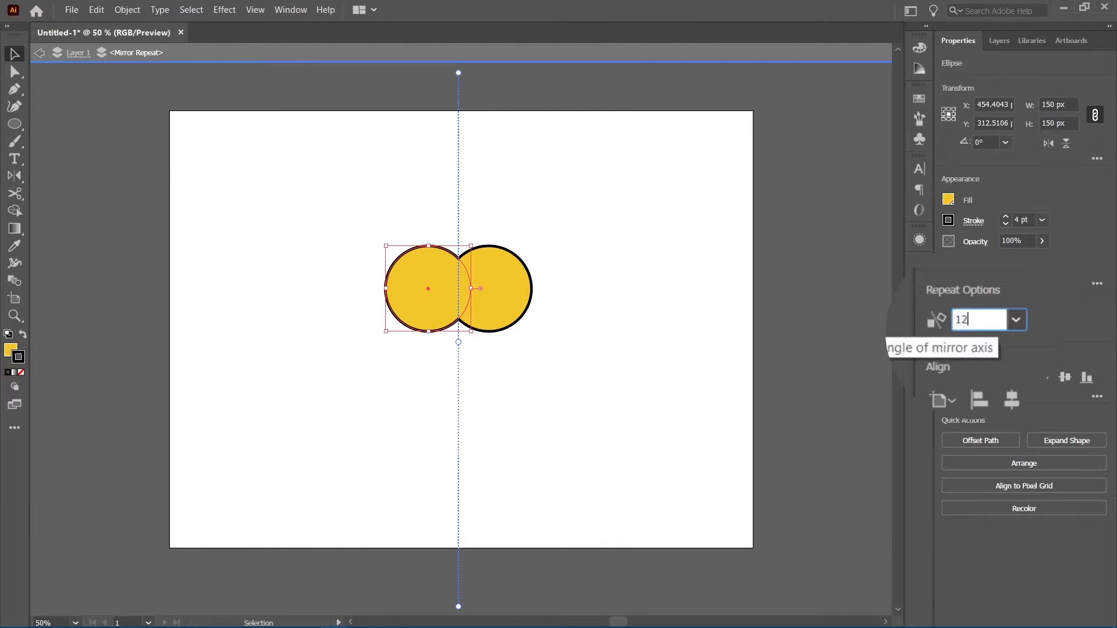
pyautogui.press('Return')
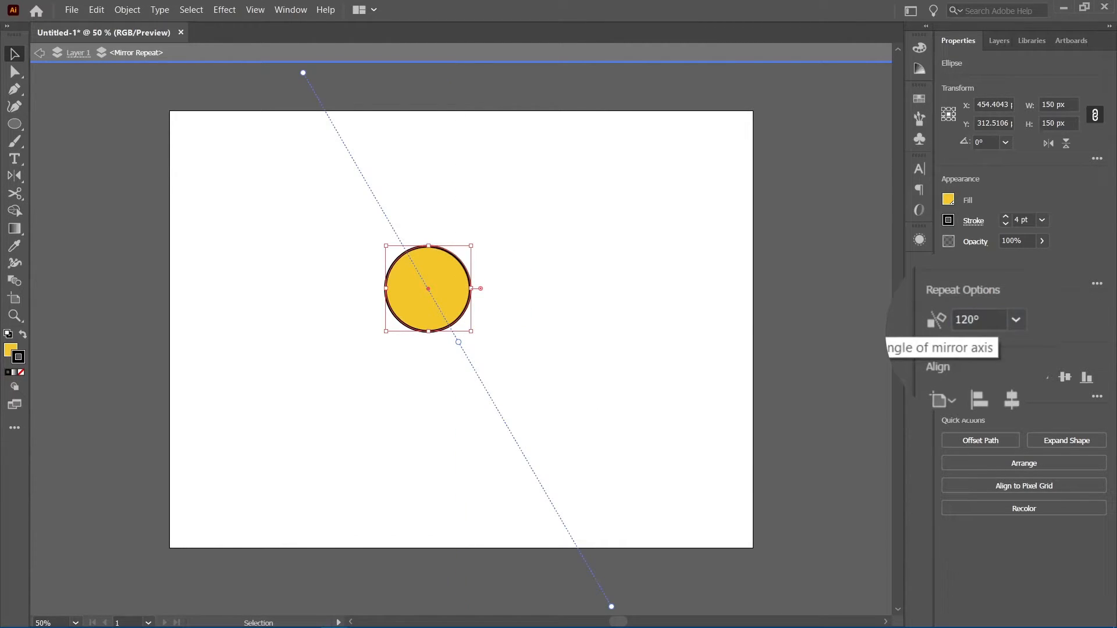
pyautogui.click(979, 319)
pyautogui.hotkey('ctrl', 'a')
pyautogui.write('90')
pyautogui.press('Return')
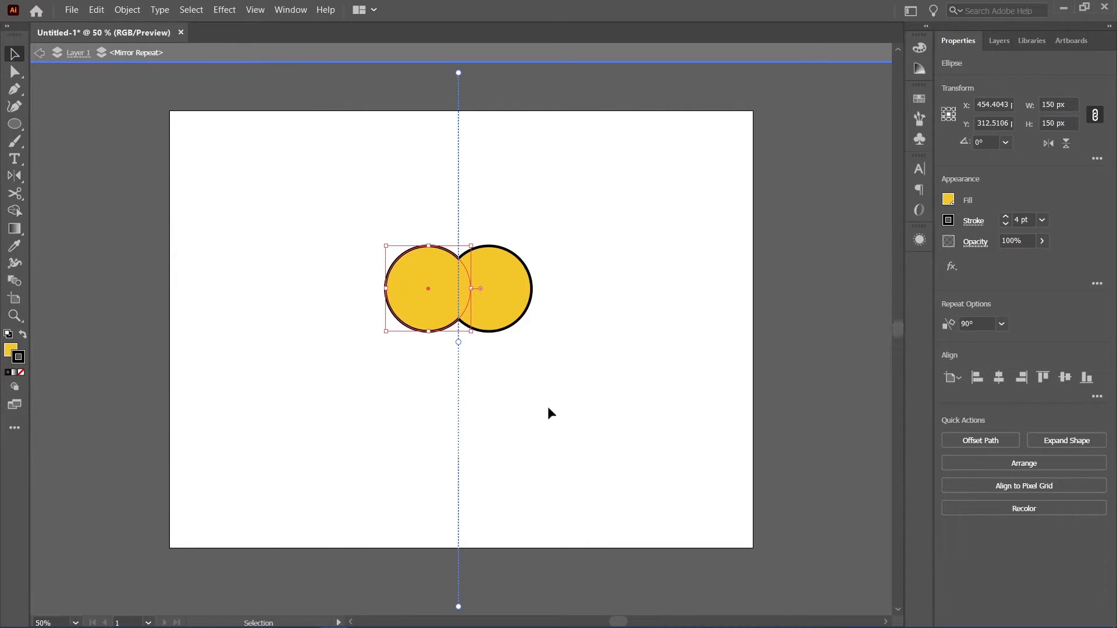
# Draw a closed triangular path with the Pen tool from the circle's left edge down to the mirror axis and back up
pyautogui.press('p')
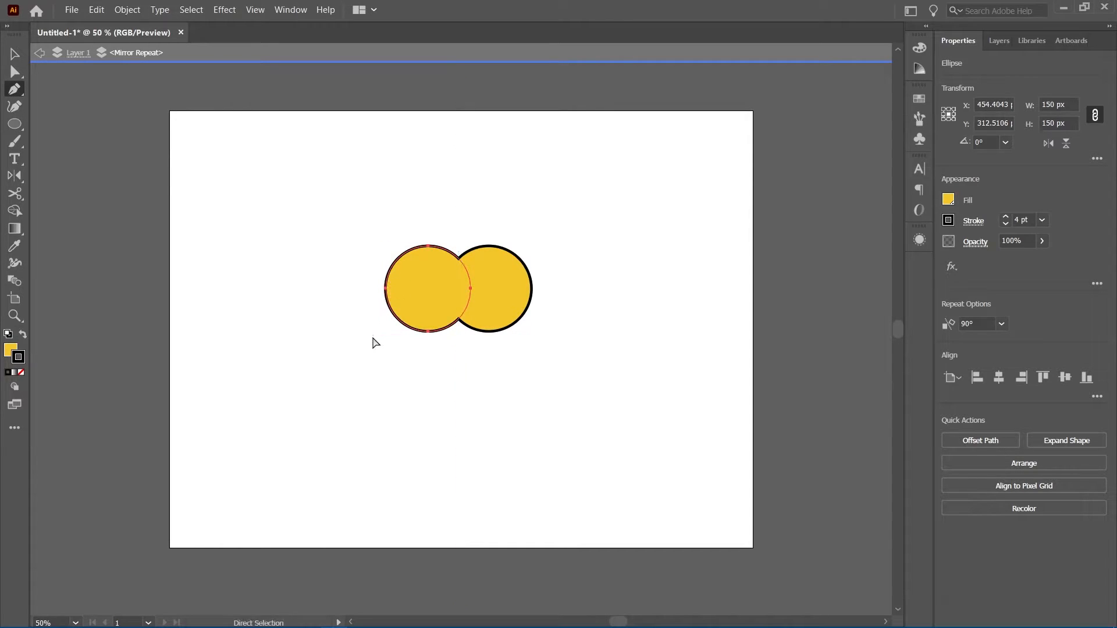
pyautogui.keyDown('ctrl'); pyautogui.click(373, 338); pyautogui.keyUp('ctrl')
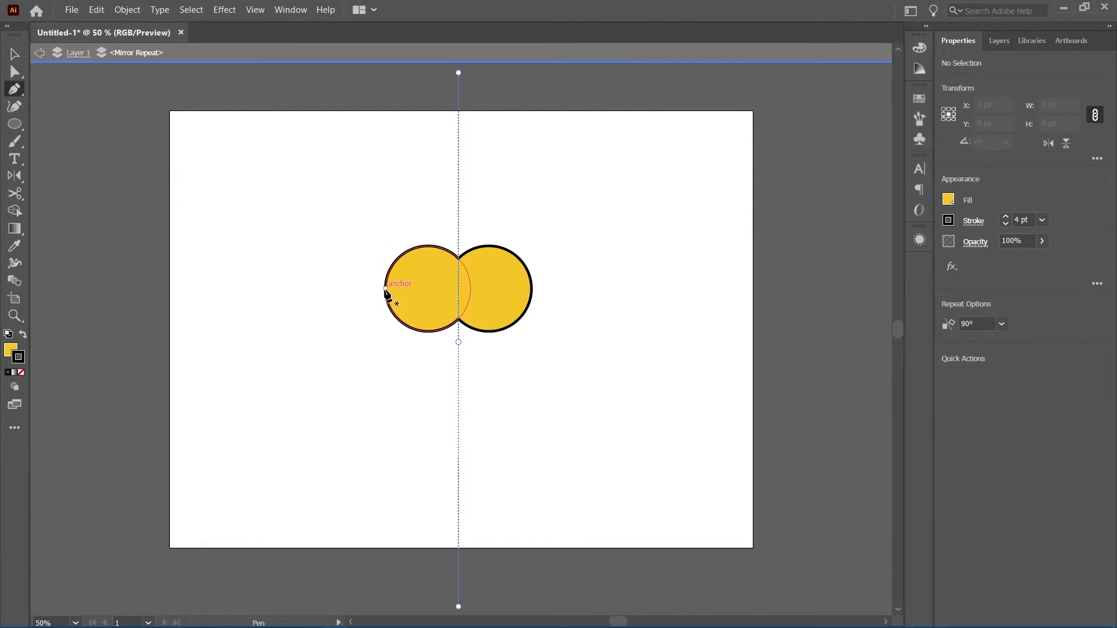
pyautogui.click(386, 289)
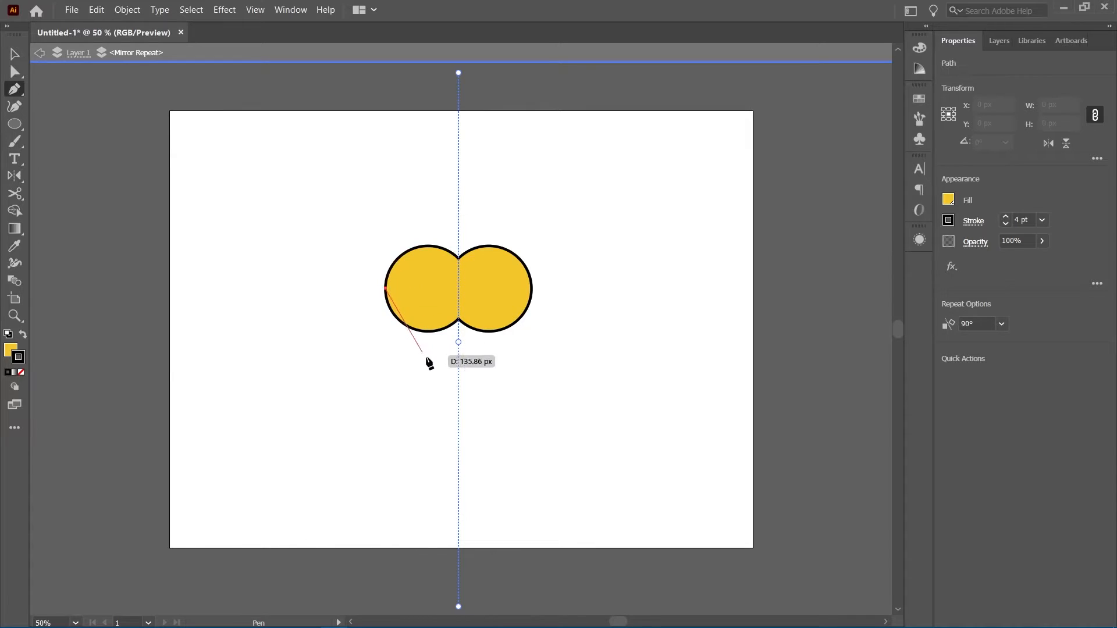
pyautogui.click(459, 411)
pyautogui.click(458, 412)
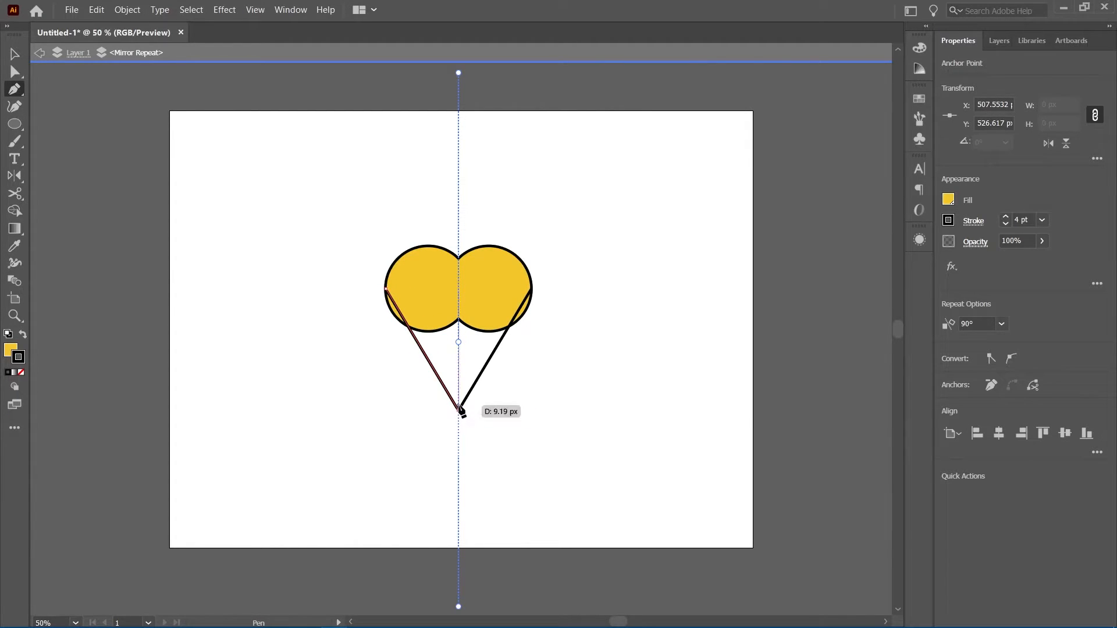
pyautogui.click(458, 280)
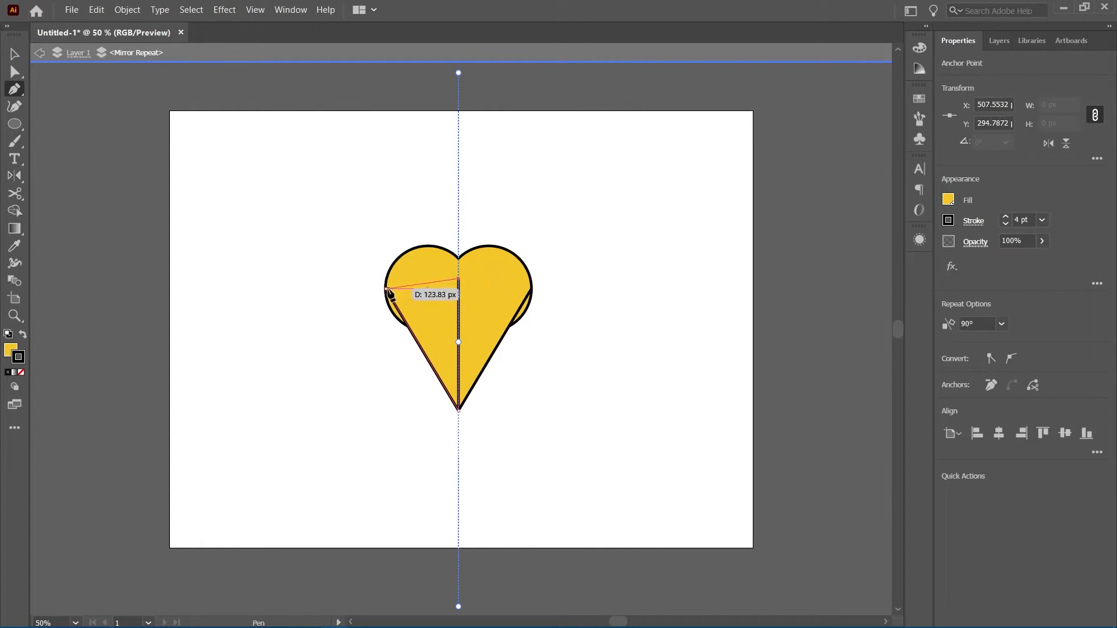
pyautogui.click(386, 288)
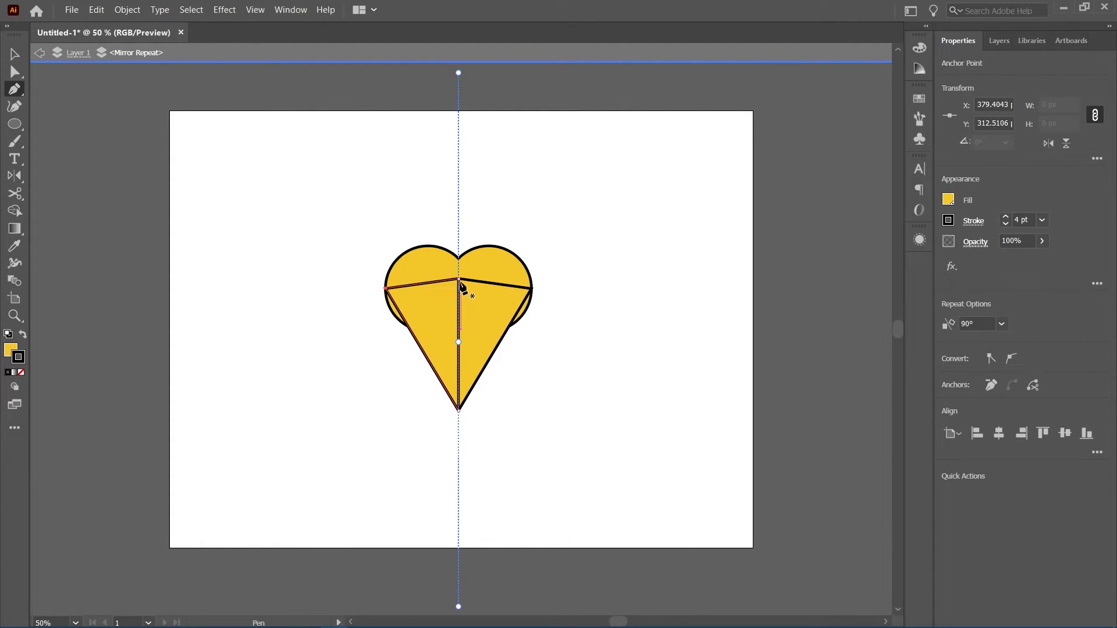
# Move the triangle's top and bottom anchor points past the mirror axis, then deselect
pyautogui.press('a')
pyautogui.moveTo(458, 281); pyautogui.dragTo(488, 295)
pyautogui.moveTo(459, 411); pyautogui.dragTo(481, 431)
pyautogui.press('v')
pyautogui.click(512, 391)
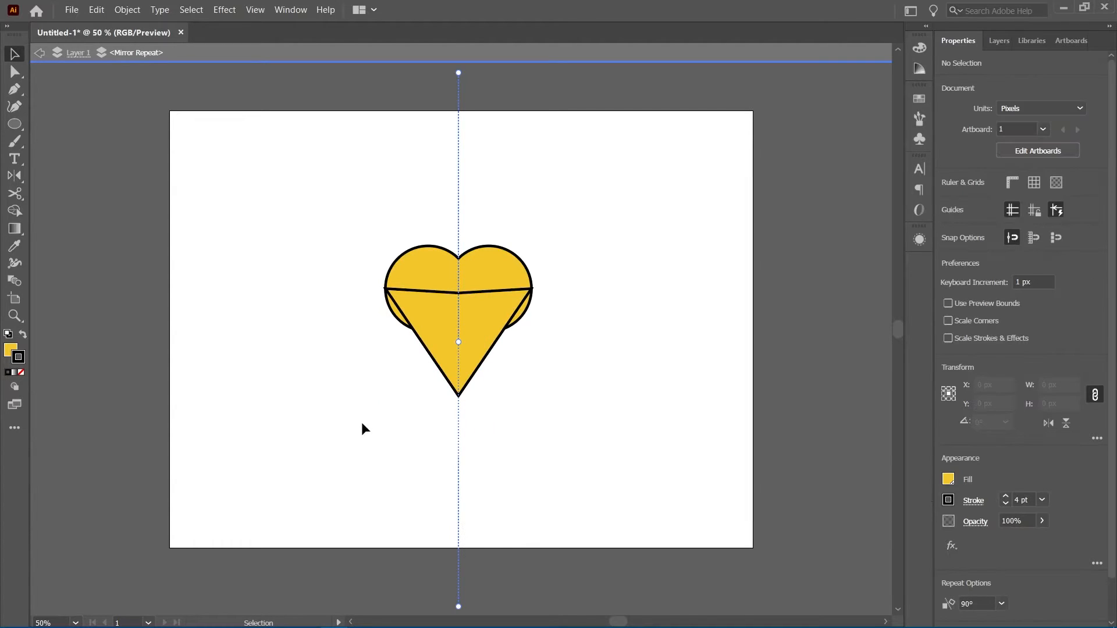
# Inside the mirror repeat, select the circle and triangle and merge them with the Shape Builder tool
pyautogui.doubleClick(406, 393)
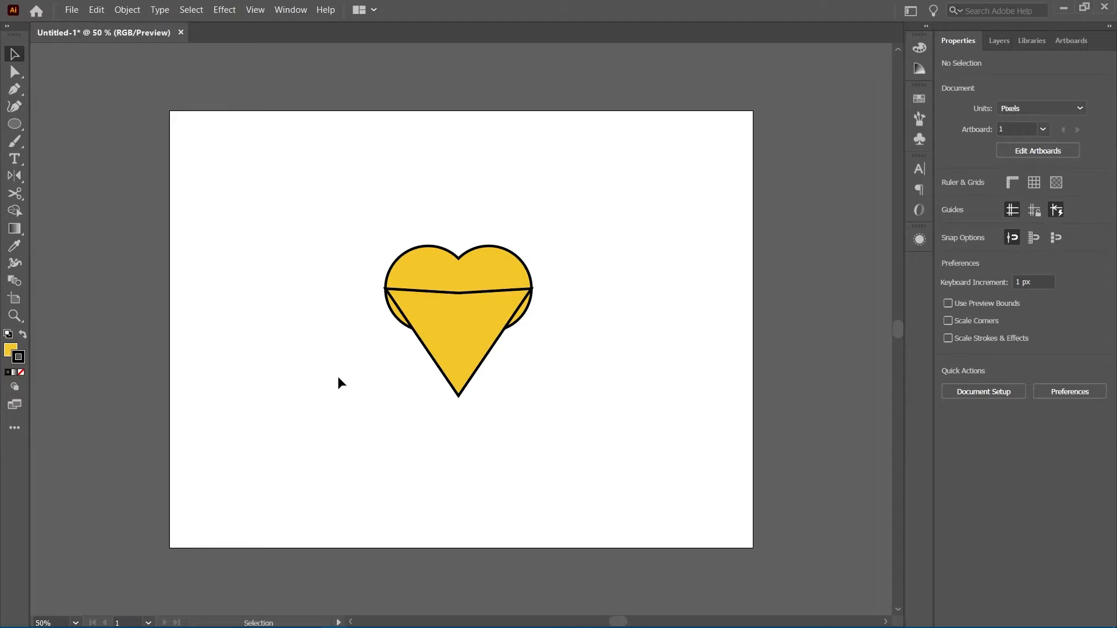
pyautogui.click(424, 324)
pyautogui.doubleClick(421, 349)
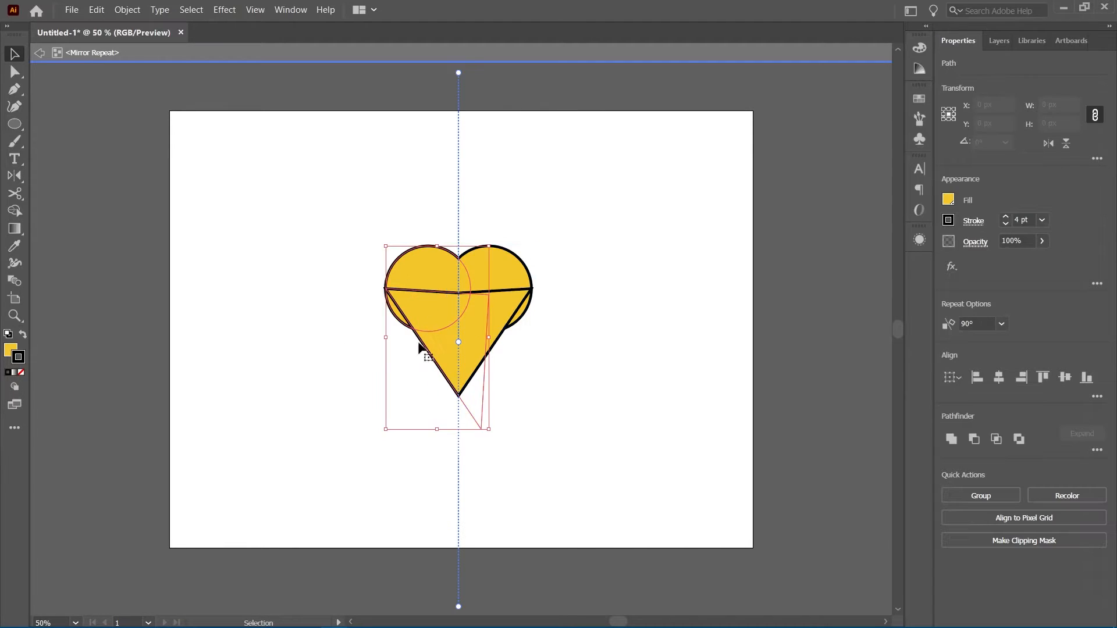
pyautogui.doubleClick(425, 270)
pyautogui.moveTo(429, 282)
pyautogui.mouseDown()
pyautogui.moveTo(454, 309)
pyautogui.moveTo(437, 277)
pyautogui.moveTo(419, 278)
pyautogui.mouseUp()
pyautogui.hotkey('ctrl', 'z')
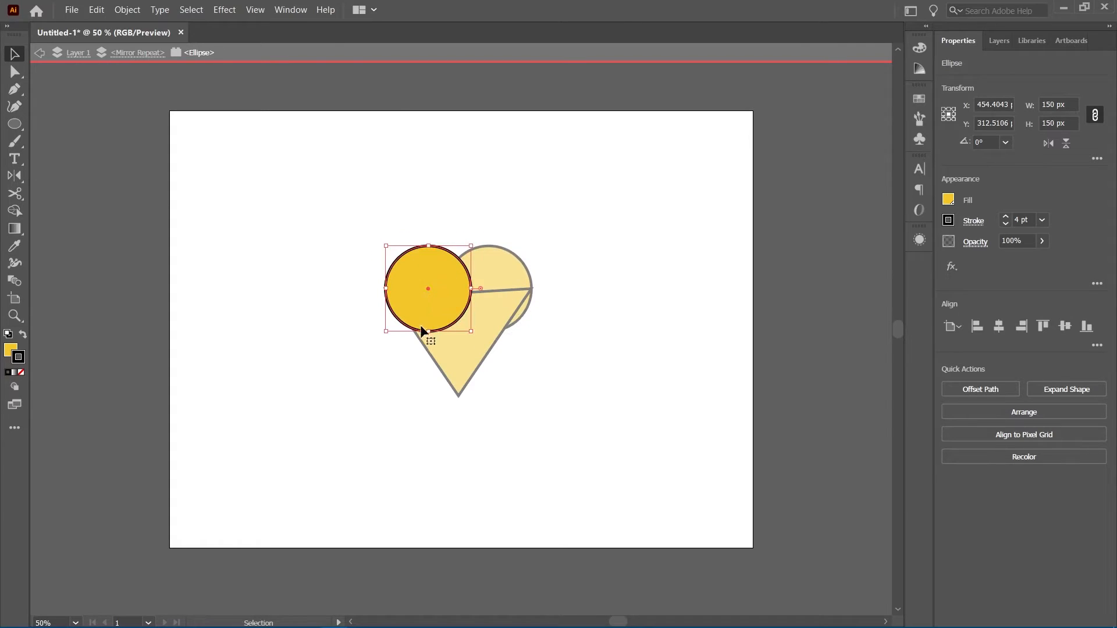
pyautogui.click(145, 56)
pyautogui.click(435, 267)
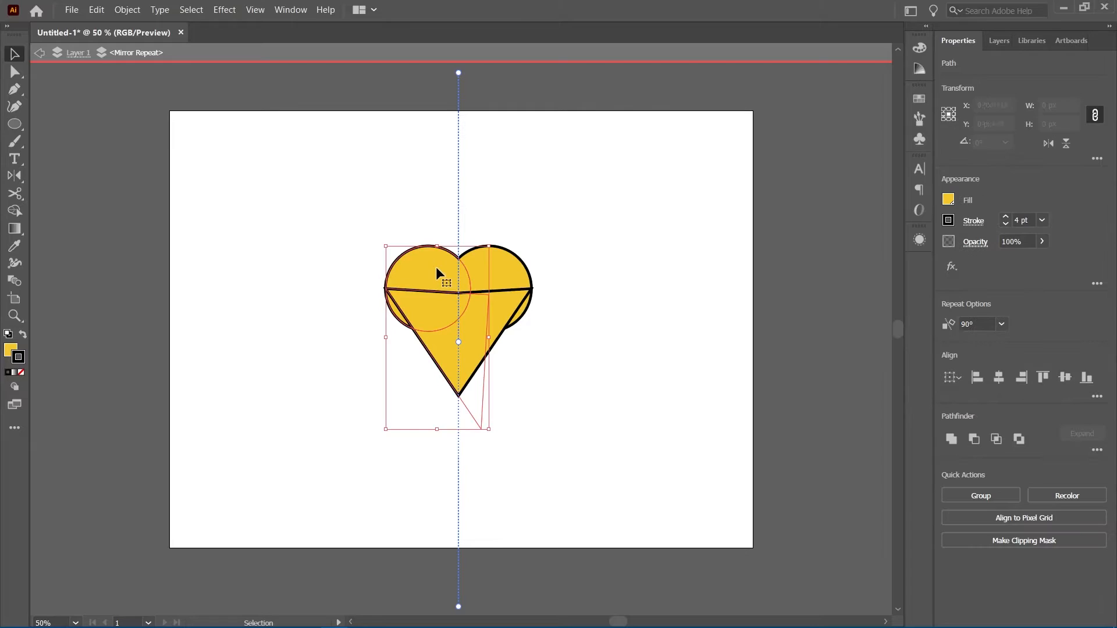
pyautogui.hotkey('shift', 'm')
pyautogui.moveTo(424, 272)
pyautogui.mouseDown()
pyautogui.moveTo(396, 319)
pyautogui.moveTo(425, 357)
pyautogui.mouseUp()
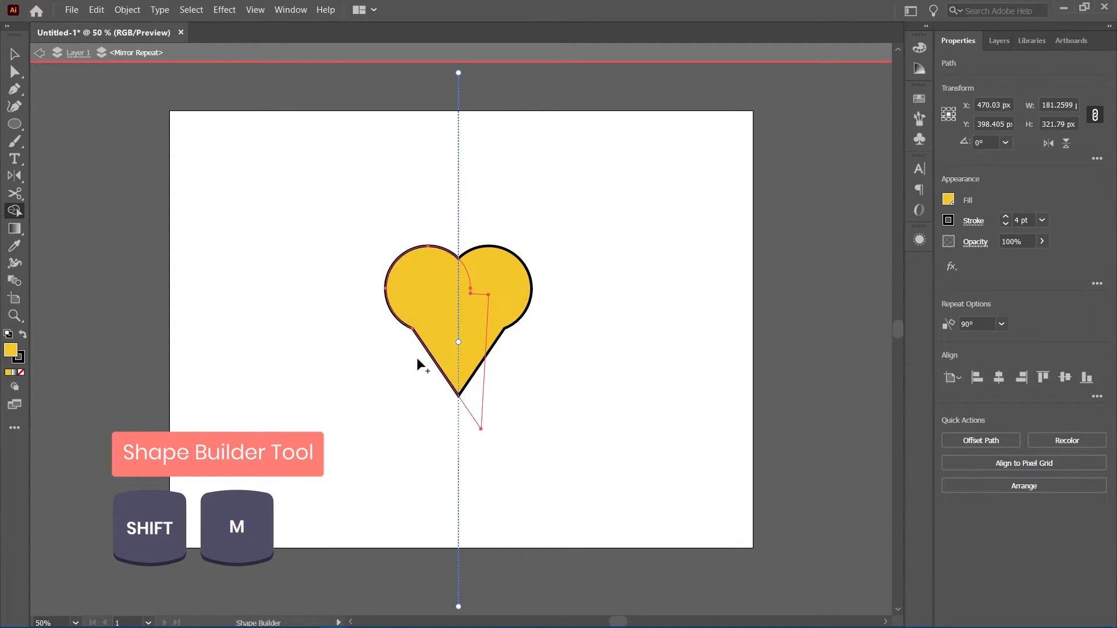
# Delete the extra anchor on the merged shape and adjust its left curve and bottom point into a heart, then exit editing
pyautogui.press('p')
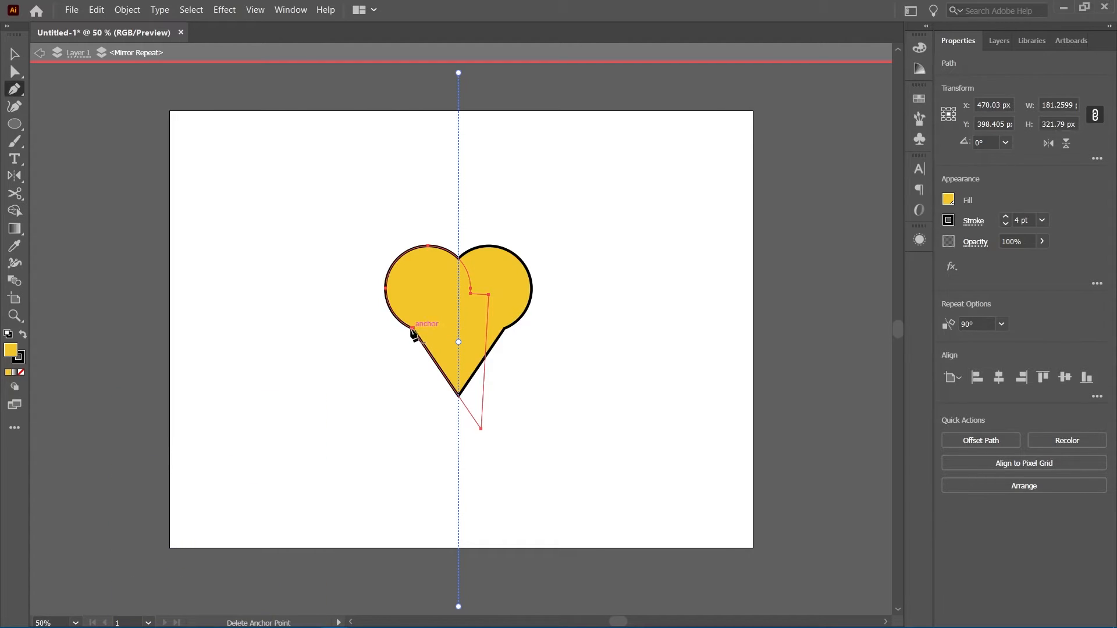
pyautogui.click(412, 329)
pyautogui.press('a')
pyautogui.click(386, 289)
pyautogui.moveTo(386, 306); pyautogui.dragTo(385, 332)
pyautogui.moveTo(481, 429); pyautogui.dragTo(474, 398)
pyautogui.press('v')
pyautogui.doubleClick(536, 366)
pyautogui.hotkey('ctrl', 'a')
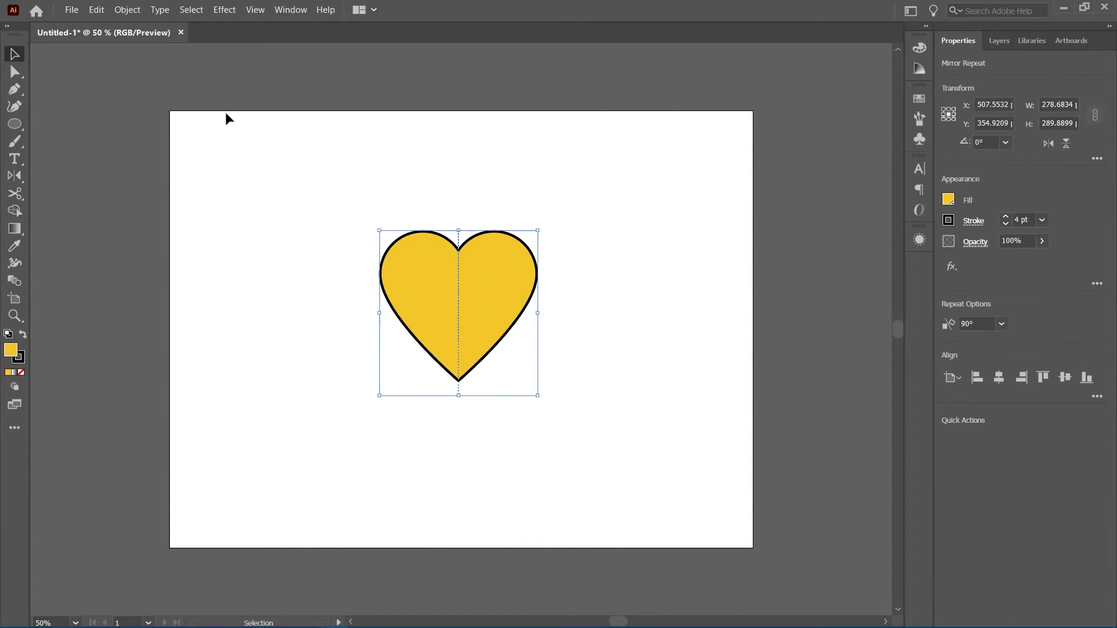
# Release the heart's mirror repeat
pyautogui.click(127, 10)
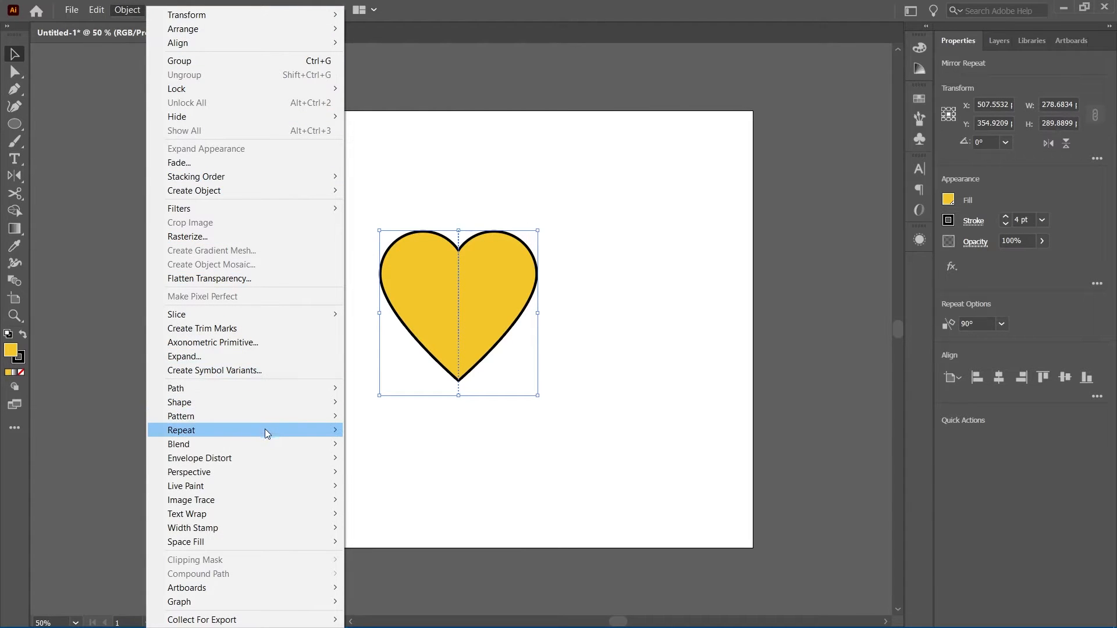
pyautogui.moveTo(264, 430)
pyautogui.click(382, 477)
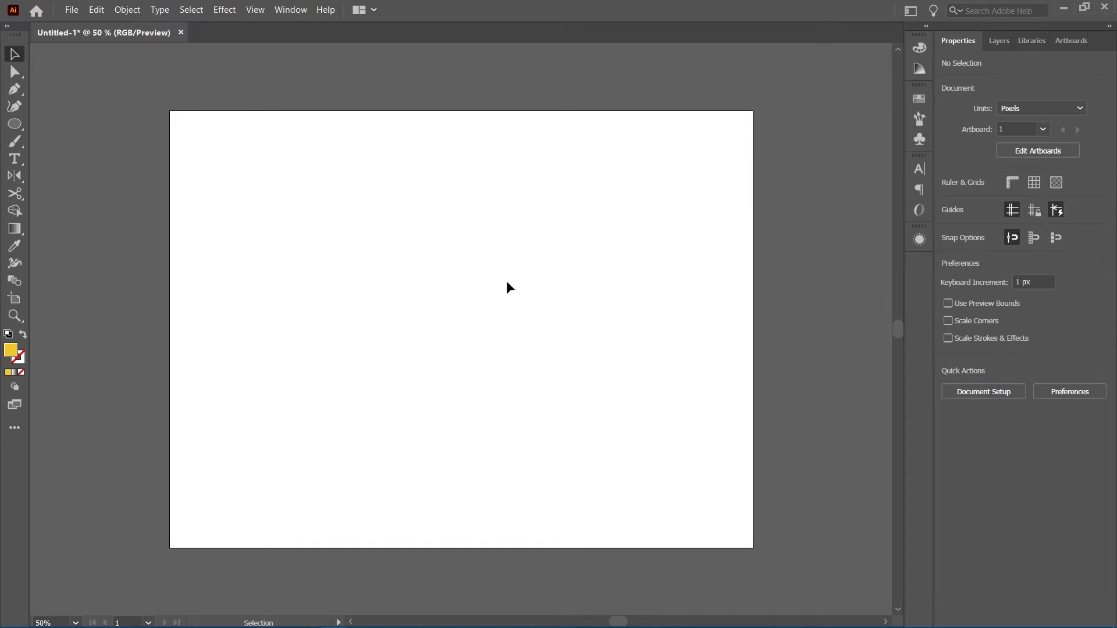
# Draw a circle with the Ellipse tool and set its width to 150 px
pyautogui.click(15, 131)
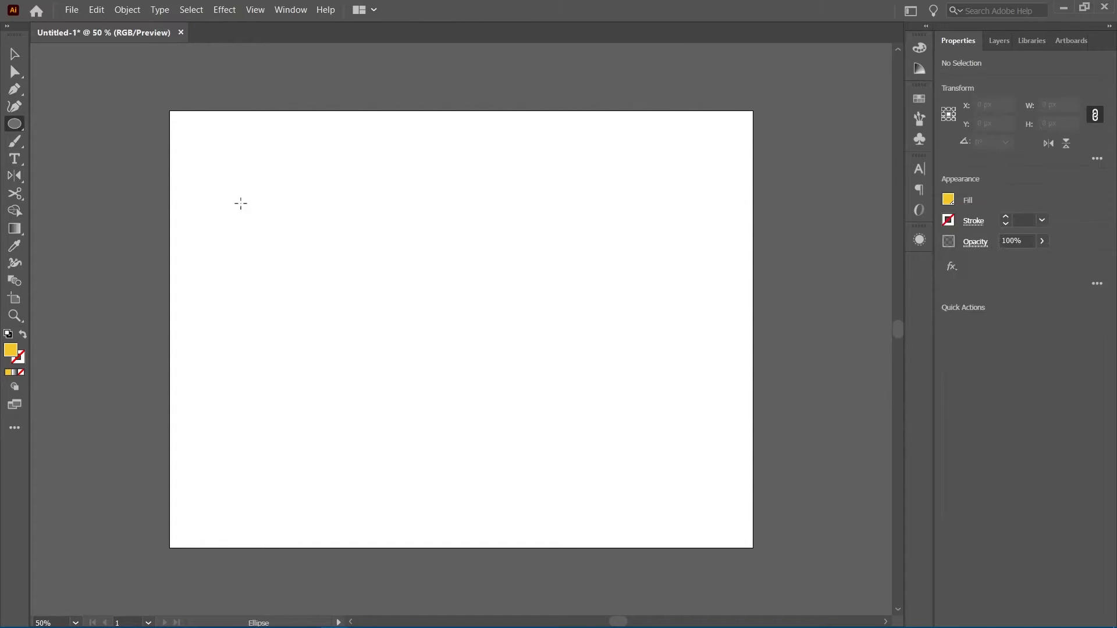
pyautogui.moveTo(375, 259); pyautogui.dragTo(477, 336)
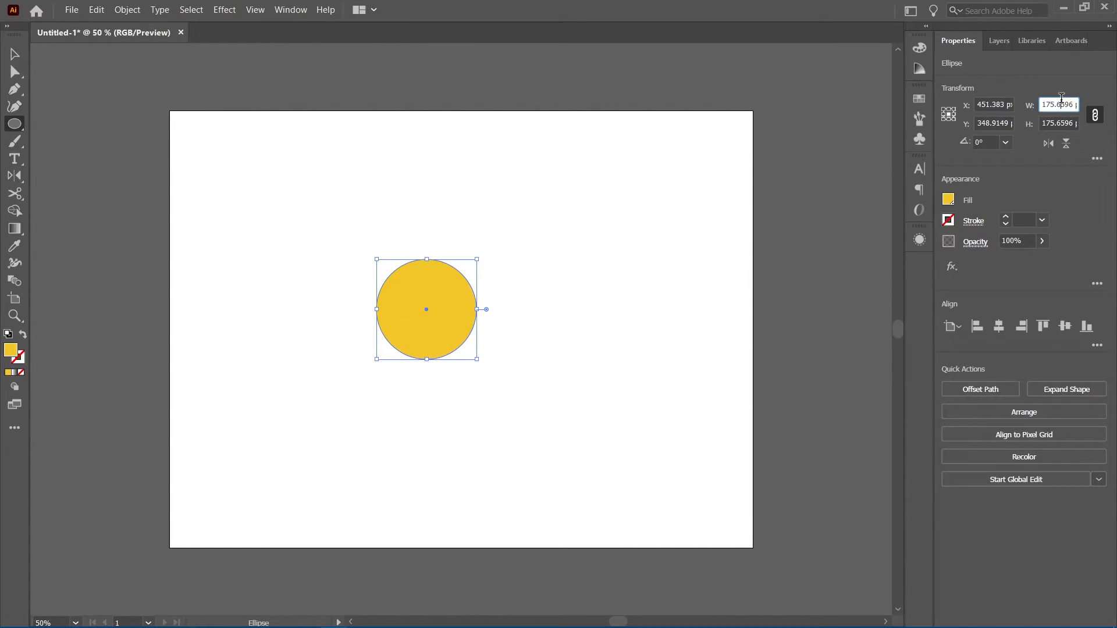
pyautogui.click(1061, 105)
pyautogui.write('150')
pyautogui.press('Return')
# Give the circle a black 4 pt stroke and remove its fill
pyautogui.press('v')
pyautogui.click(22, 361)
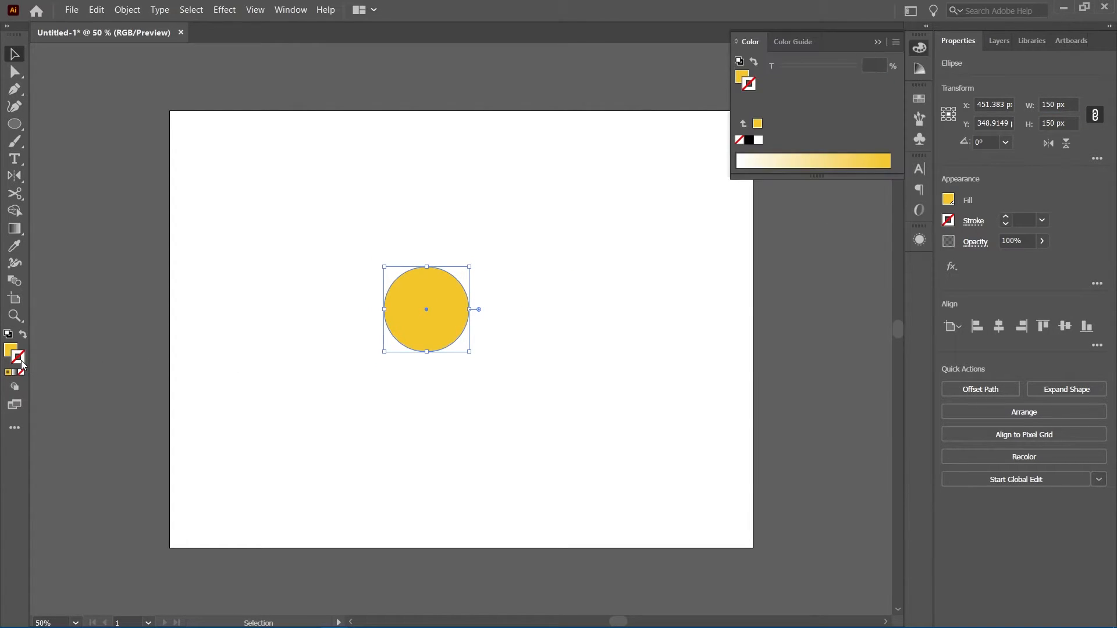
pyautogui.click(1026, 217)
pyautogui.write('4')
pyautogui.press('Return')
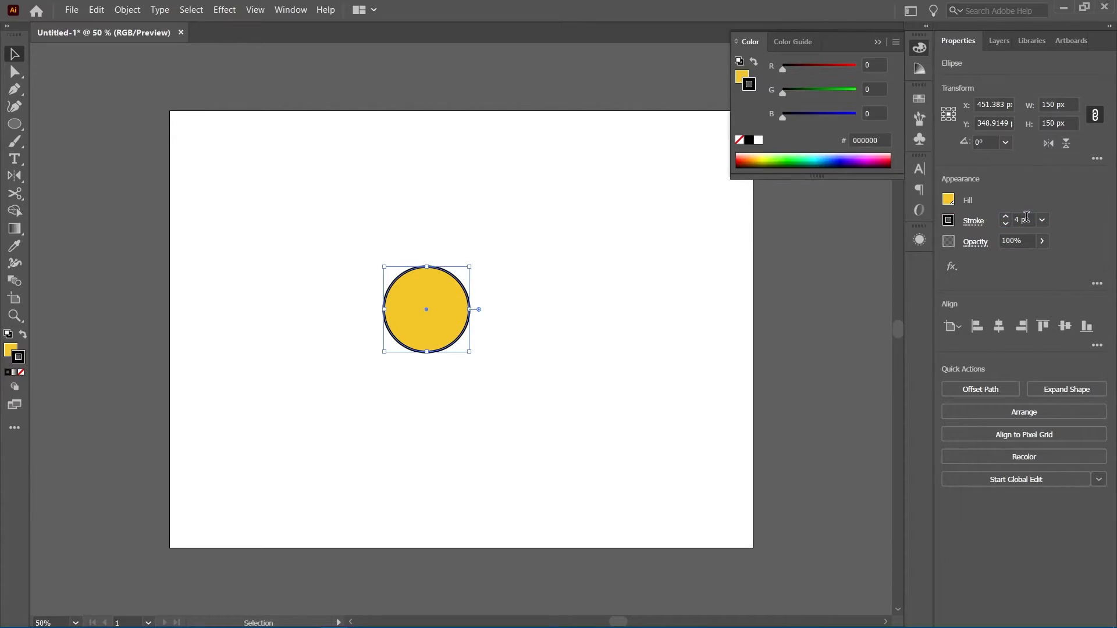
pyautogui.click(11, 352)
pyautogui.click(22, 373)
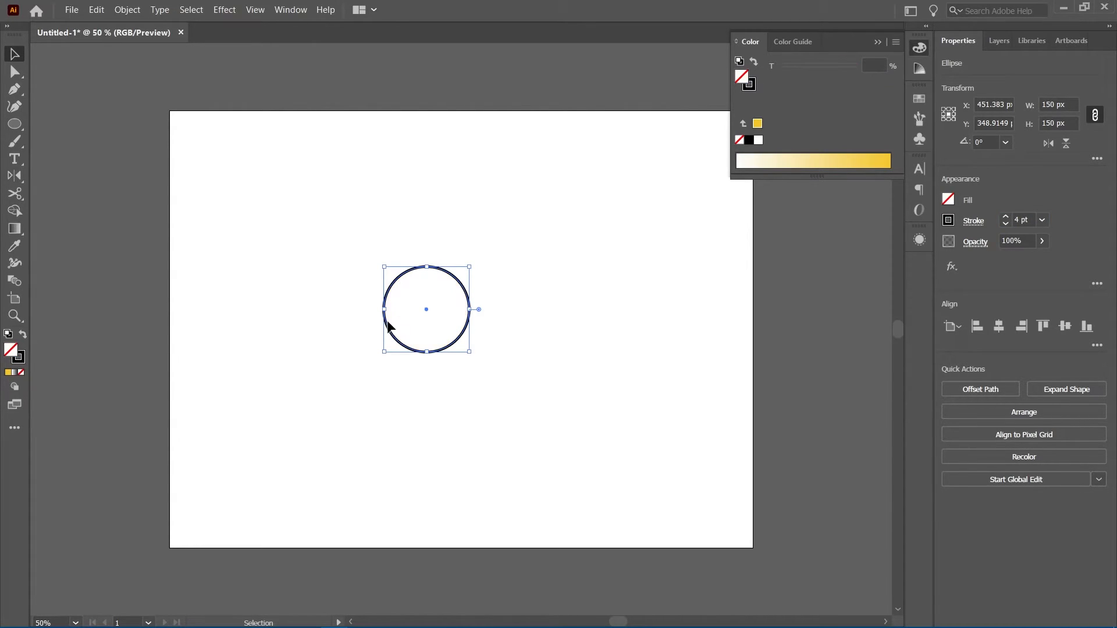
# Apply a mirror repeat to the circle, move it across the axis so the halves overlap into a leaf, then exit editing
pyautogui.click(127, 9)
pyautogui.moveTo(220, 430)
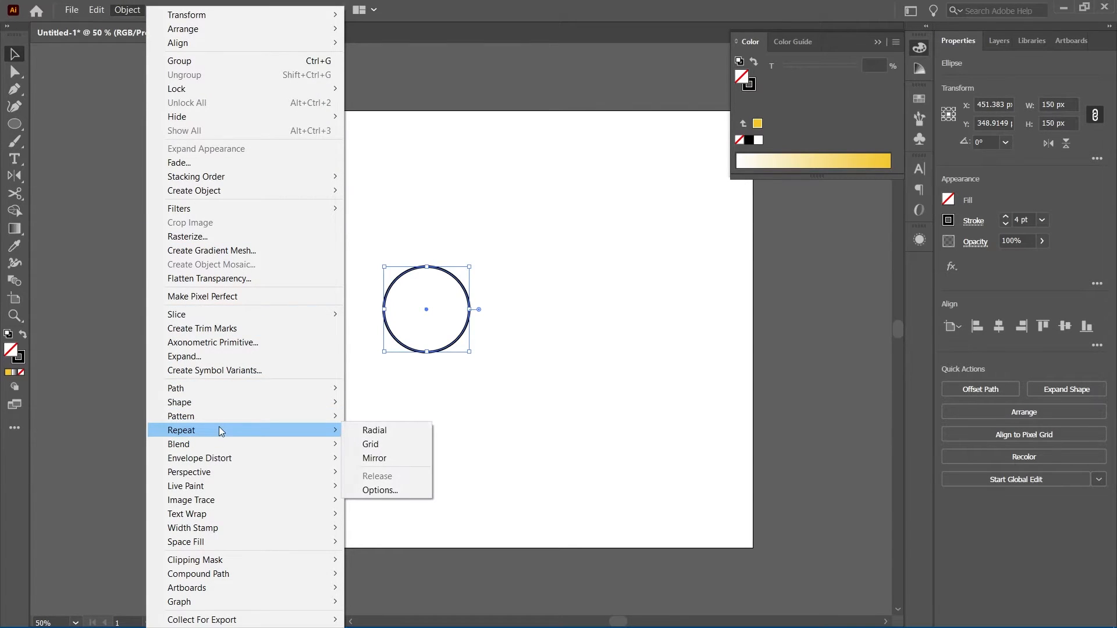
pyautogui.click(382, 458)
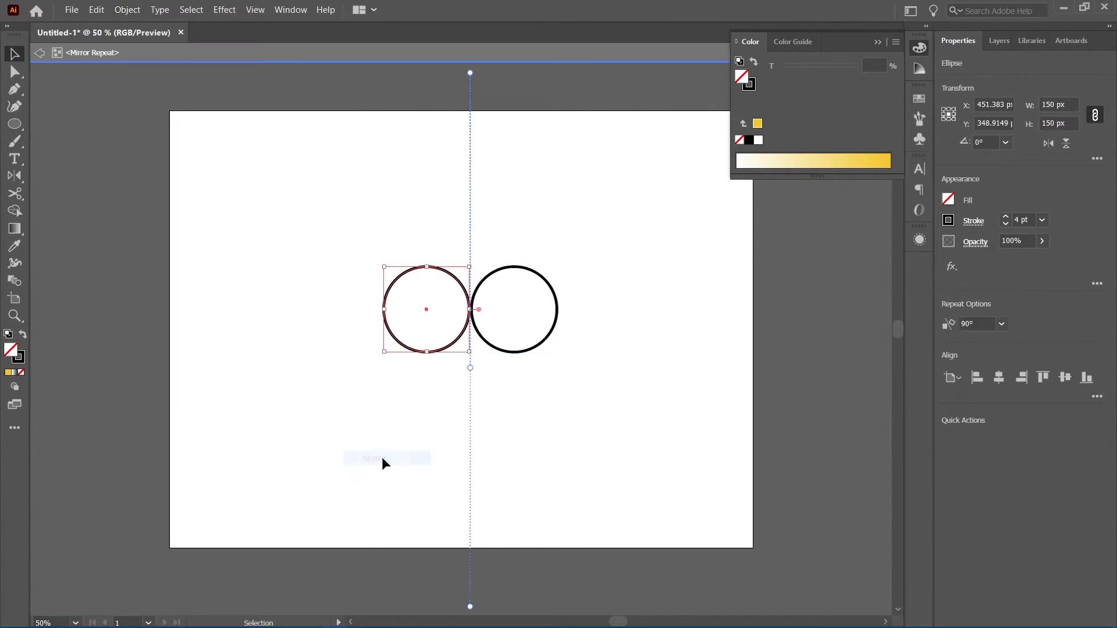
pyautogui.moveTo(424, 309); pyautogui.dragTo(500, 313)
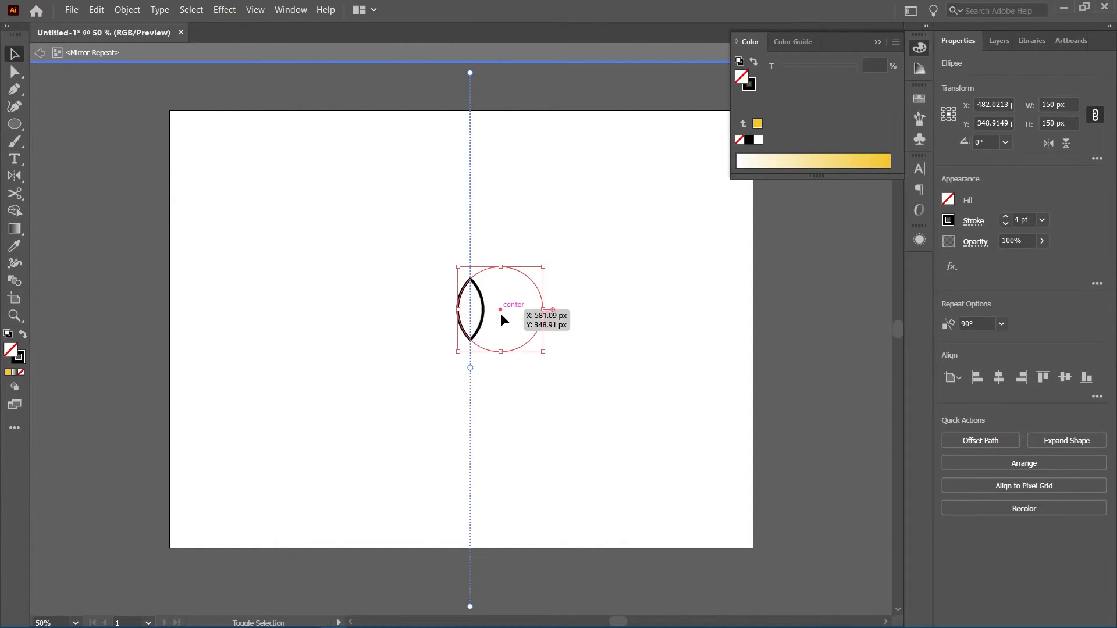
pyautogui.doubleClick(598, 285)
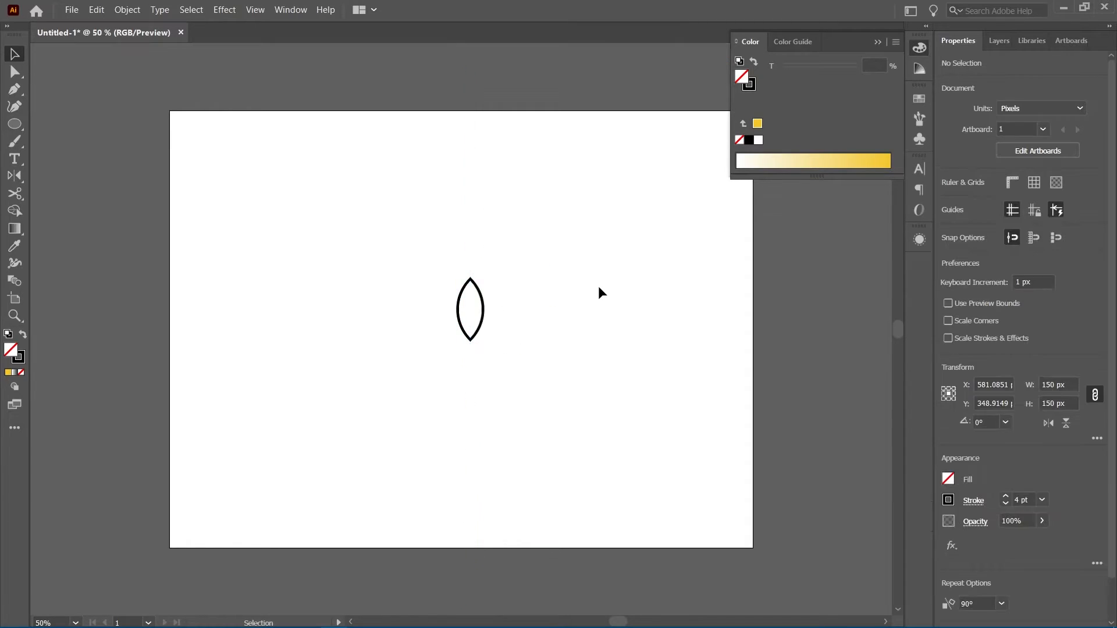
# Apply a radial repeat to the leaf shape
pyautogui.click(462, 305)
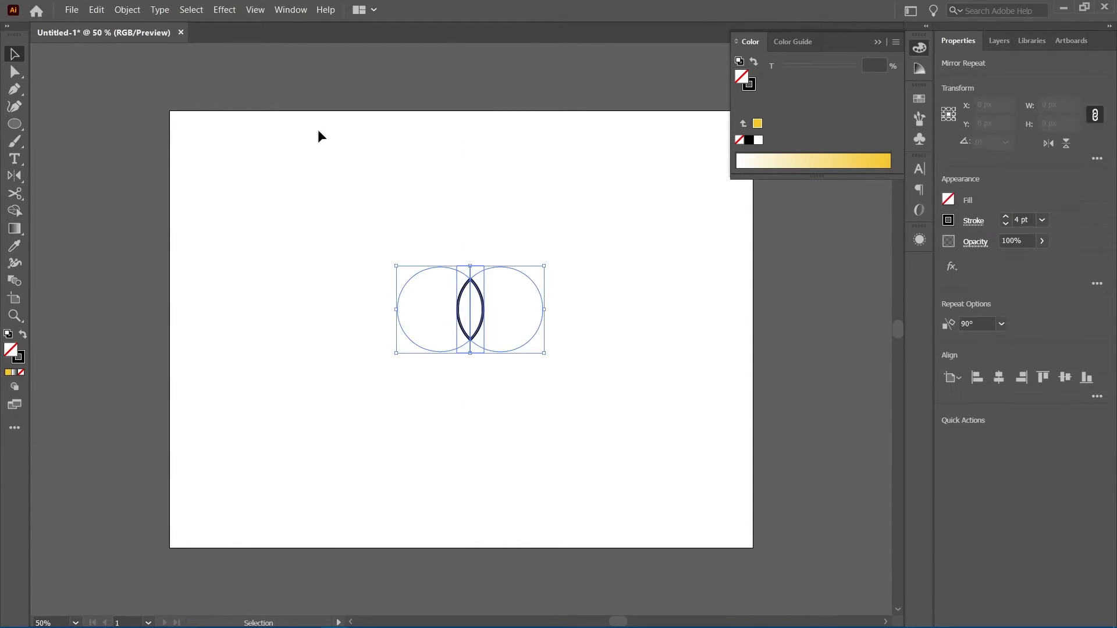
pyautogui.click(127, 9)
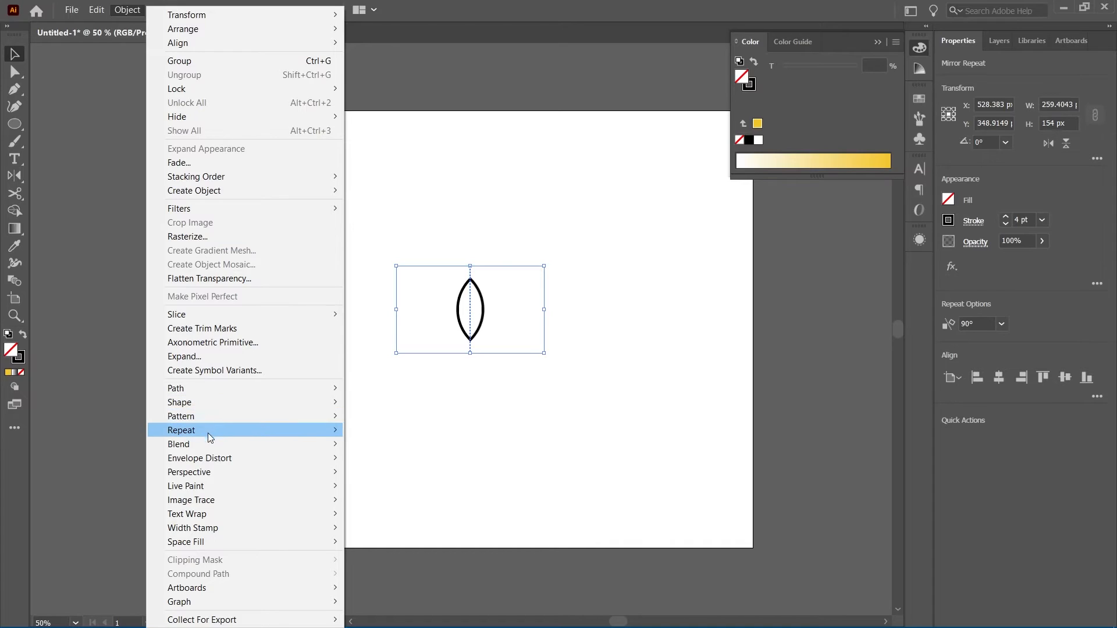
pyautogui.moveTo(208, 432)
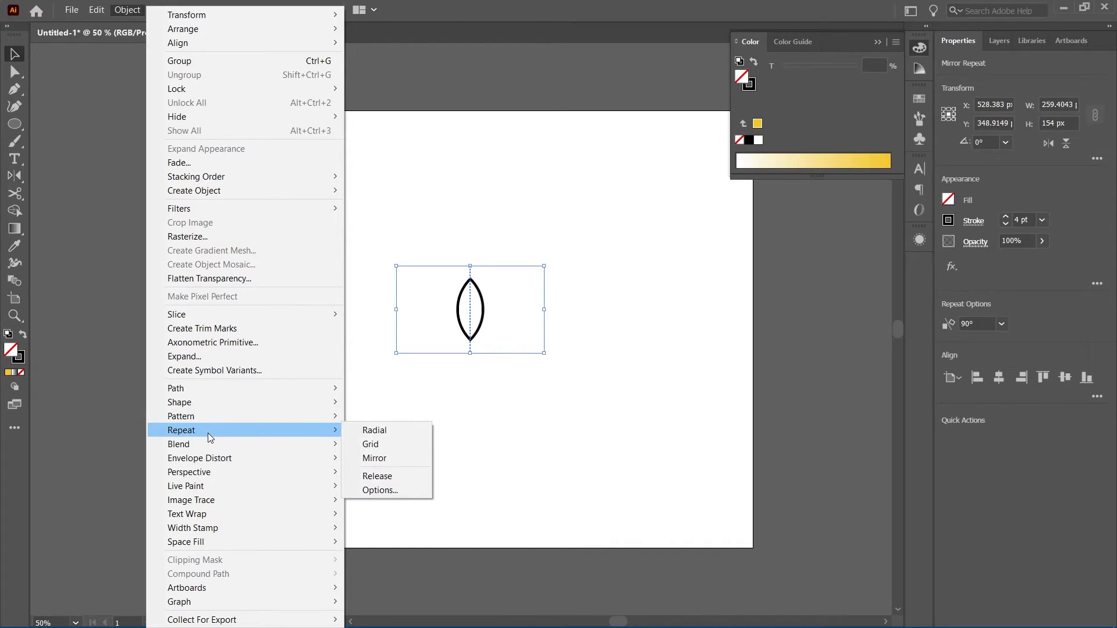
pyautogui.click(374, 433)
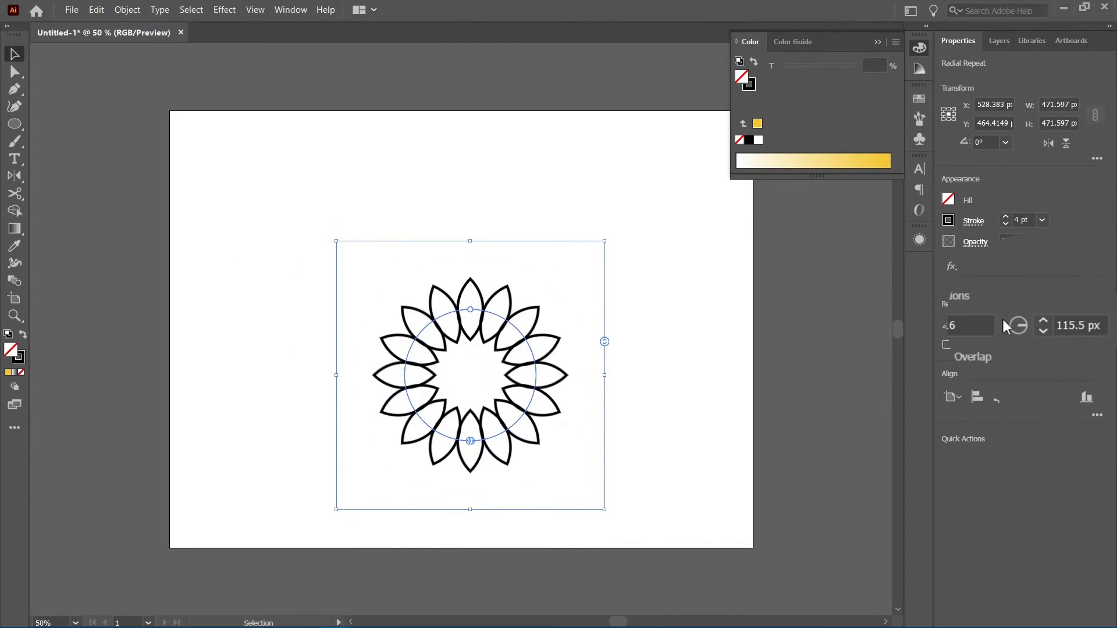
# Set the radial repeat radius to 52 px and move the flower up on the artboard
pyautogui.click(1083, 326)
pyautogui.write('52')
pyautogui.press('Return')
pyautogui.moveTo(470, 367); pyautogui.dragTo(446, 332)
pyautogui.moveTo(460, 328); pyautogui.dragTo(460, 328)
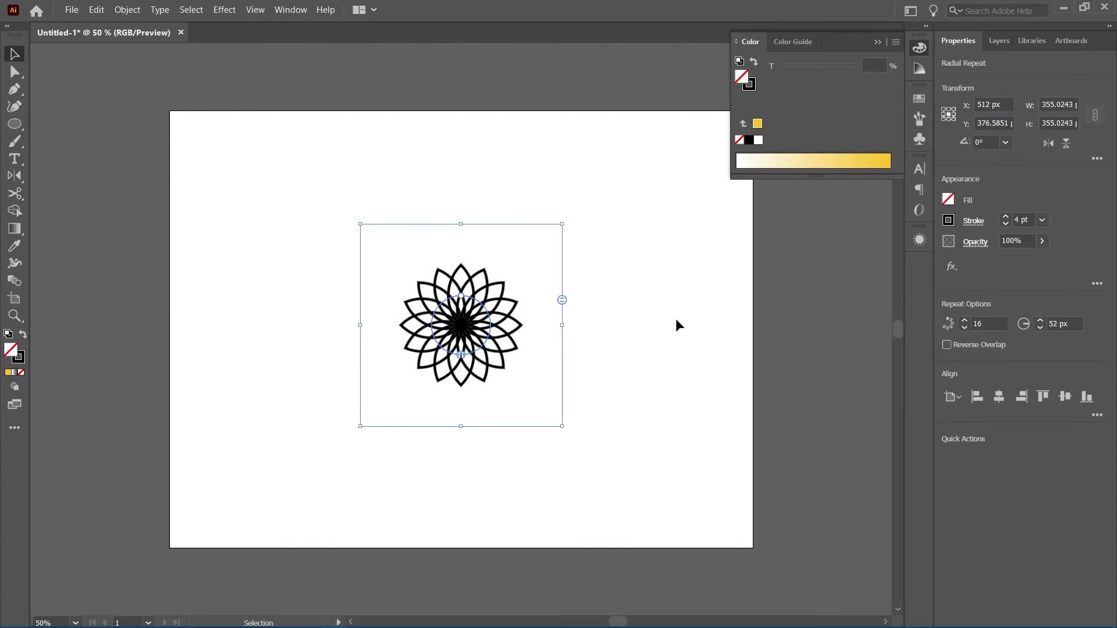
# Reduce the flower's stroke weight to 2 pt and deselect
pyautogui.scroll(2, 518, 329)
pyautogui.scroll(1, 519, 333)
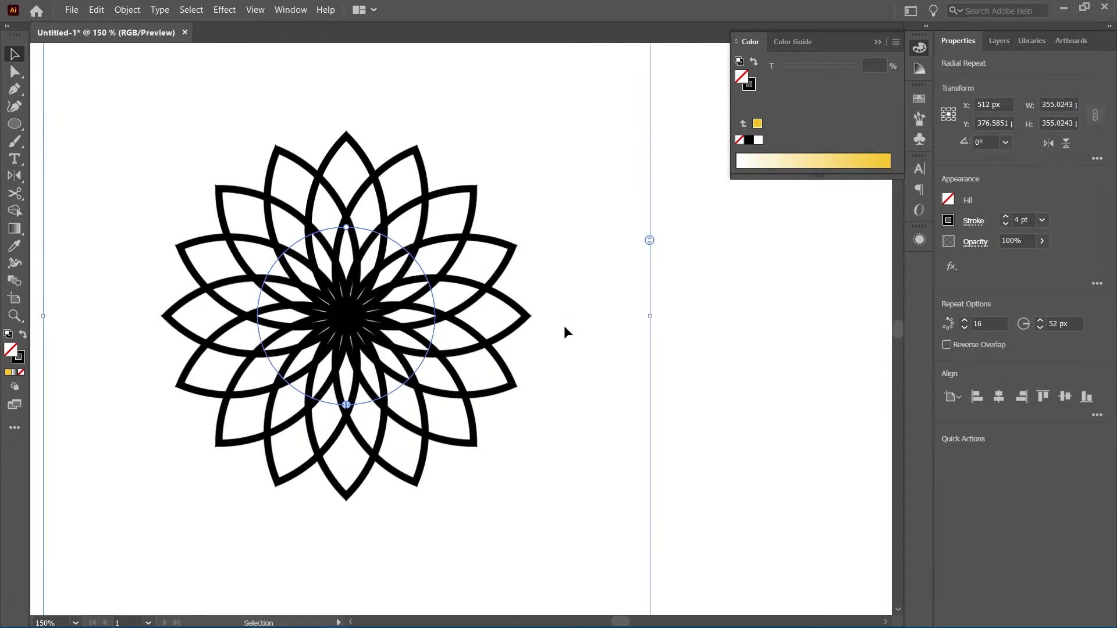
pyautogui.scroll(-1, 689, 335)
pyautogui.click(1023, 220)
pyautogui.write('2')
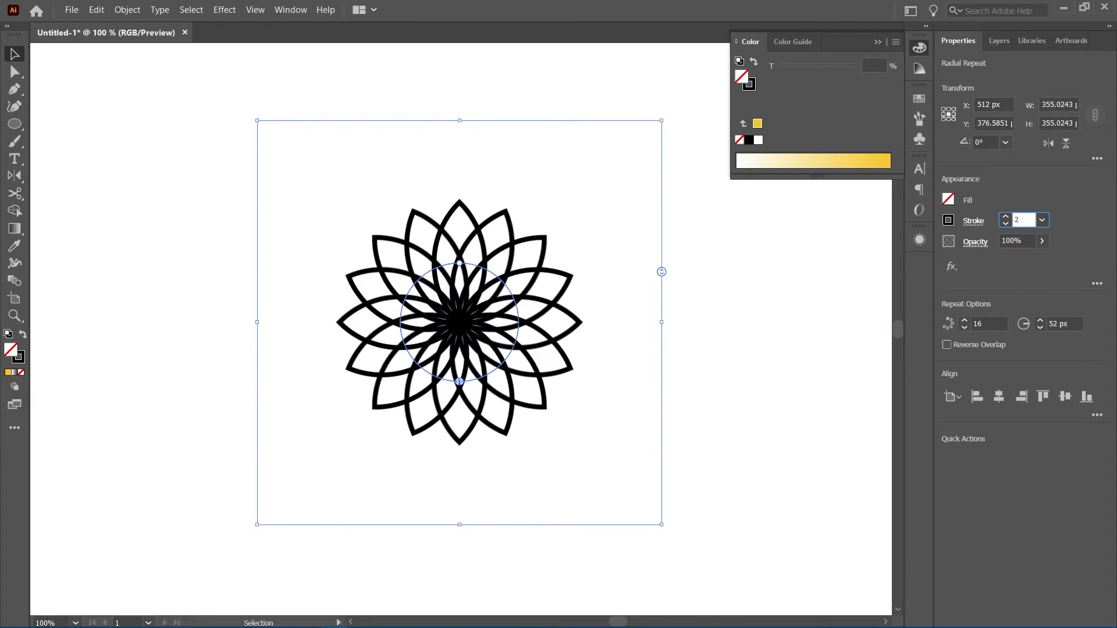
pyautogui.press('Return')
pyautogui.click(756, 352)
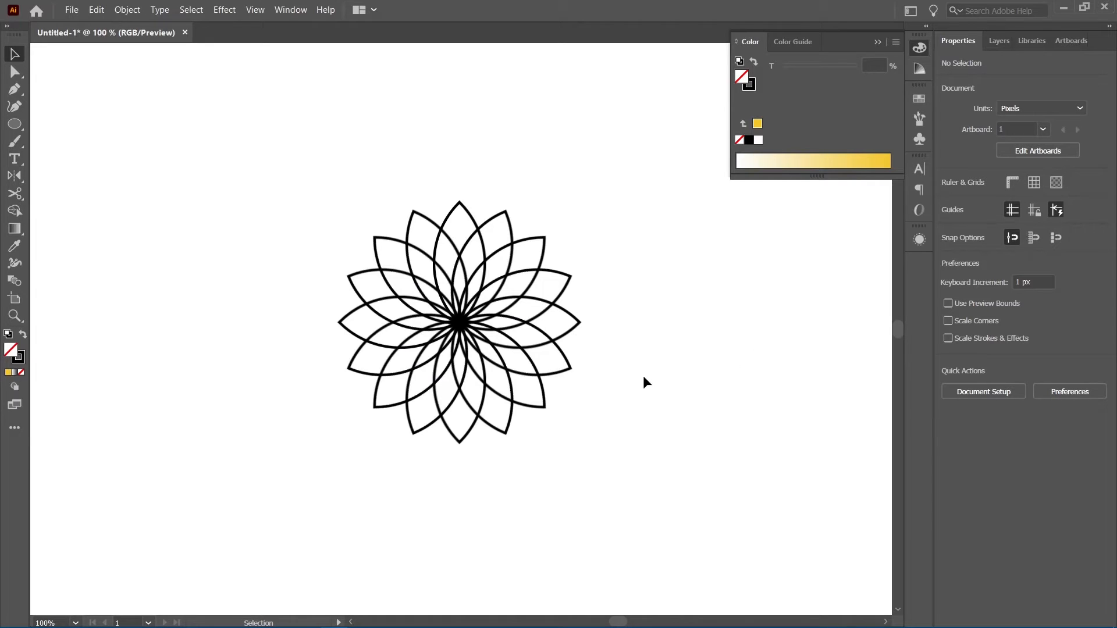
# Drag the radial repeat's handles to reduce it to 9 instances fanned into a lotus, then deselect
pyautogui.click(511, 341)
pyautogui.moveTo(460, 382); pyautogui.dragTo(517, 330)
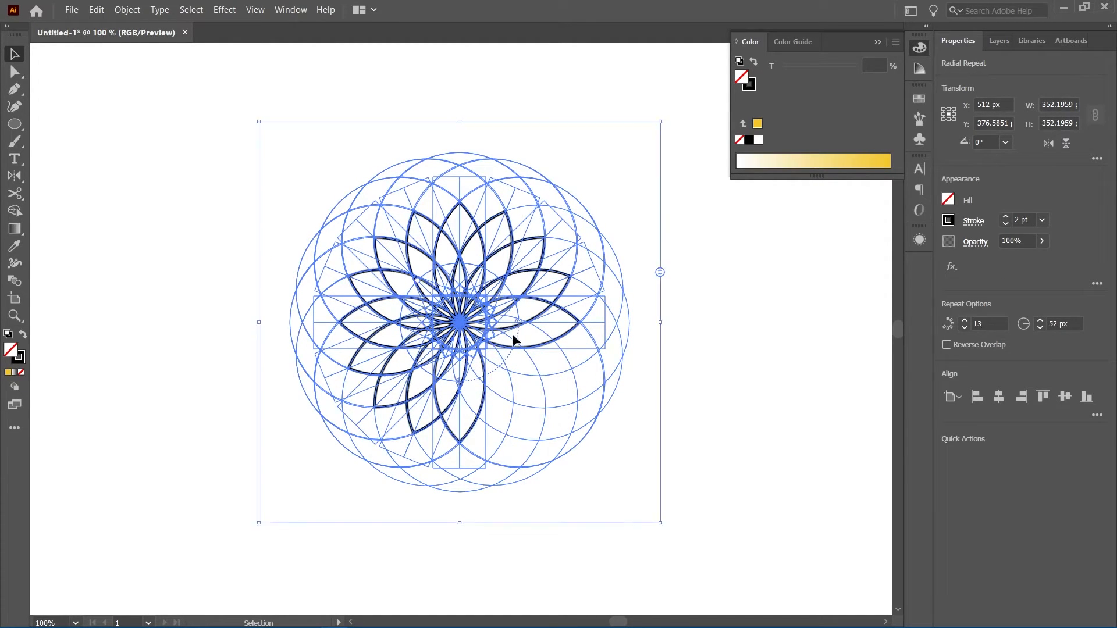
pyautogui.moveTo(460, 382); pyautogui.dragTo(393, 330)
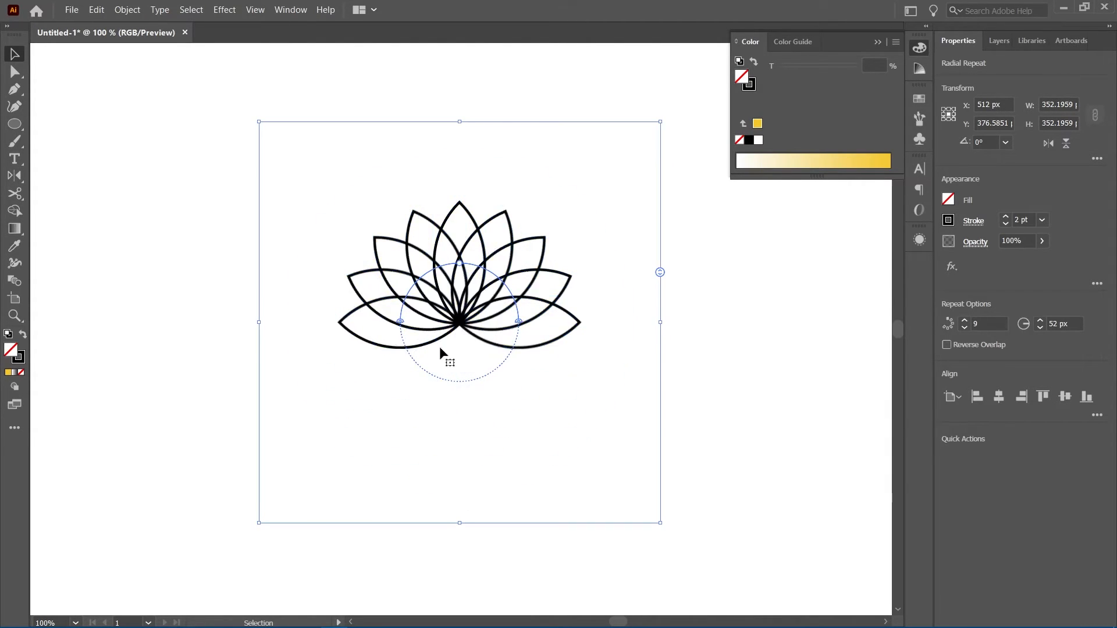
pyautogui.click(747, 352)
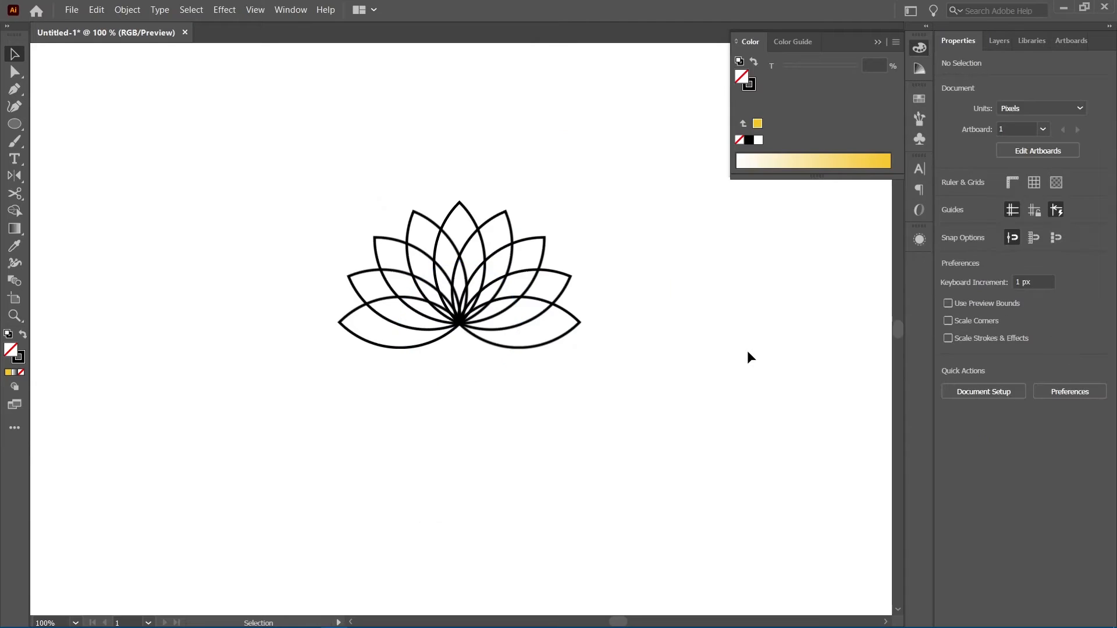
# Duplicate the lotus by dragging a copy off to the left of the original
pyautogui.click(498, 301)
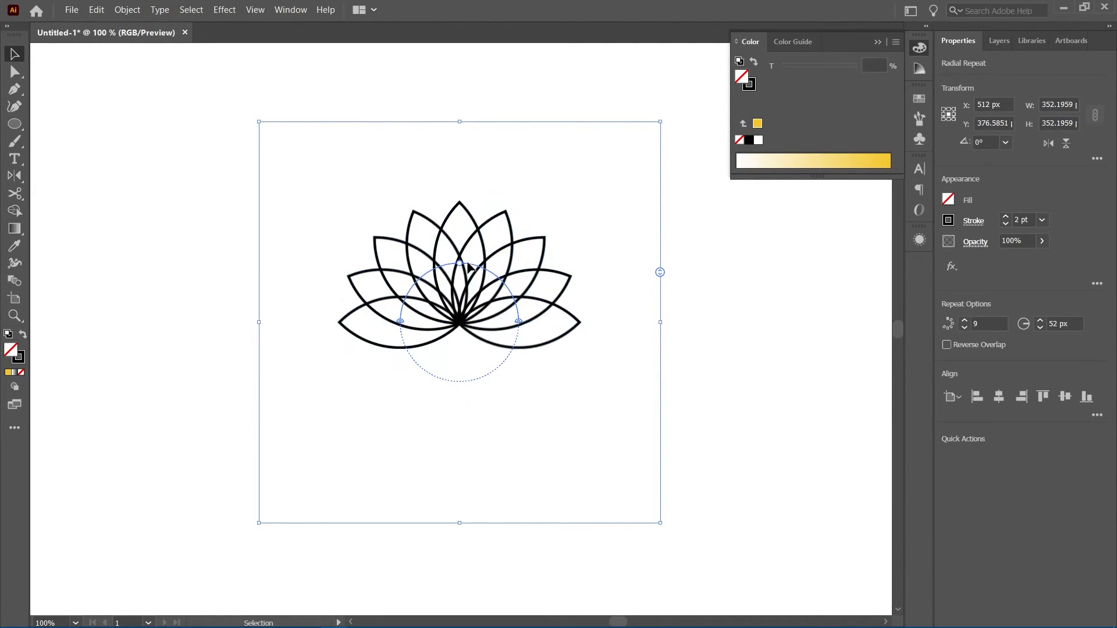
pyautogui.click(195, 314)
pyautogui.click(436, 316)
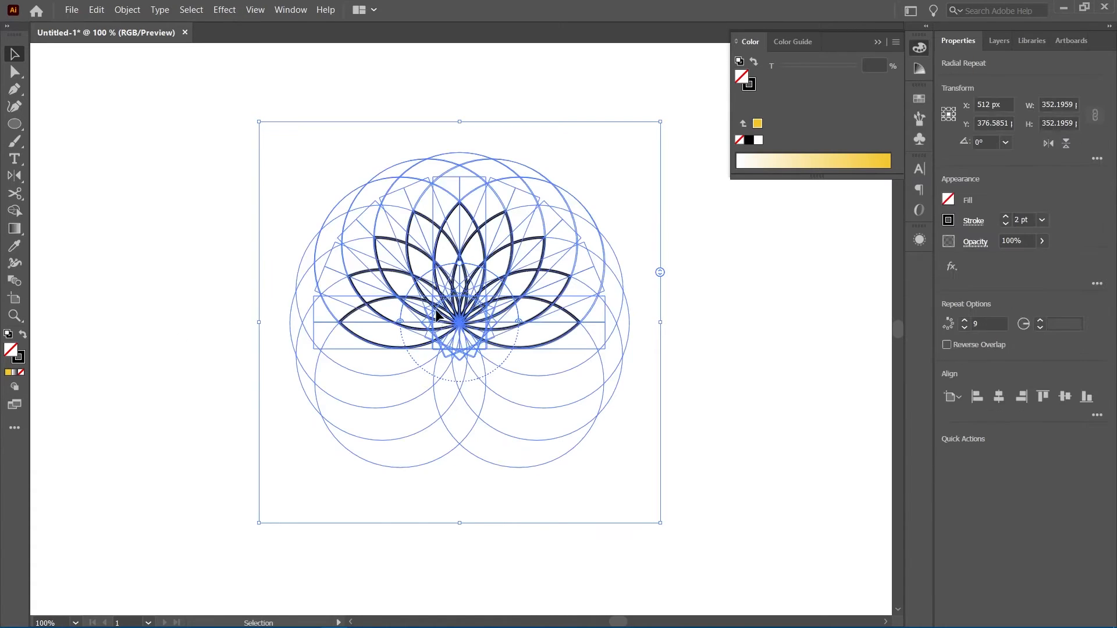
pyautogui.moveTo(438, 317); pyautogui.dragTo(61, 343)
pyautogui.click(343, 321)
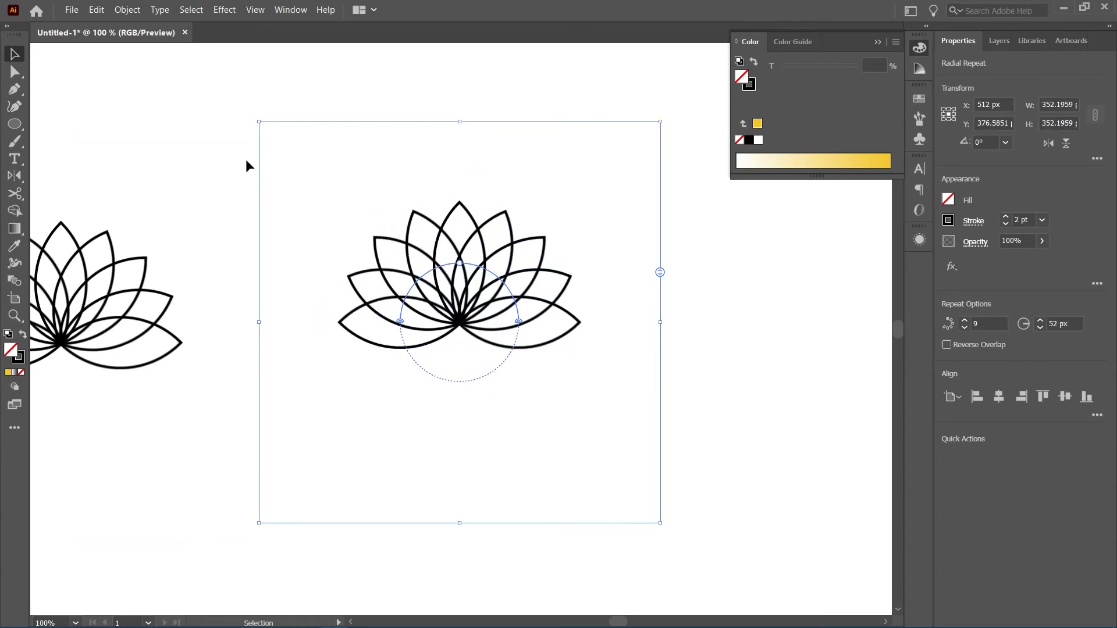
# Try expanding the lotus radial repeat, then undo the expansion and deselect
pyautogui.click(128, 11)
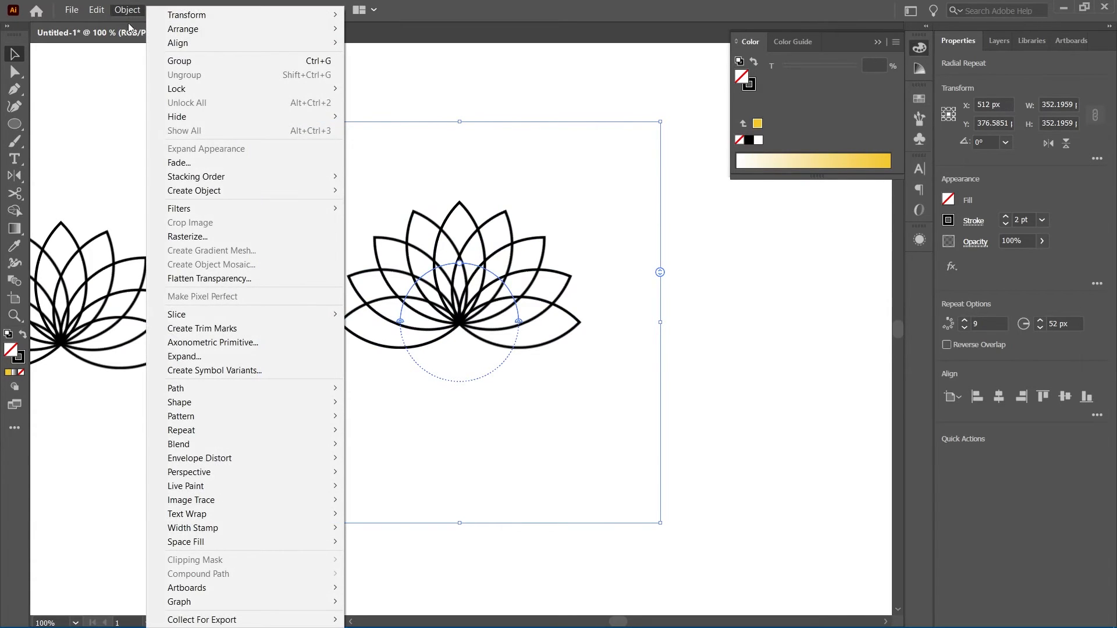
pyautogui.click(198, 357)
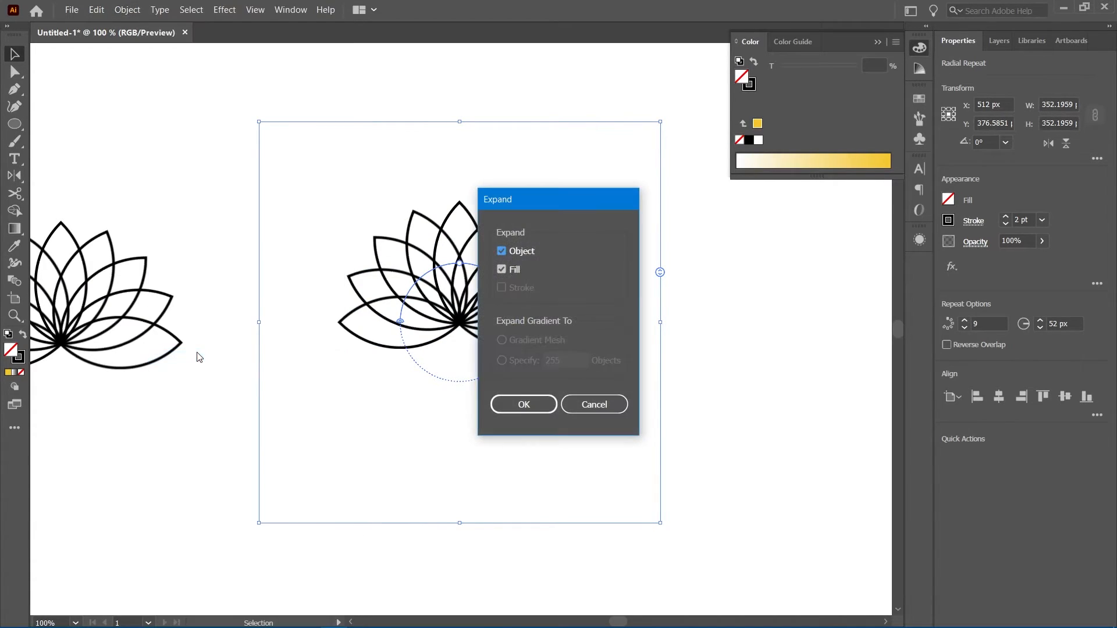
pyautogui.click(539, 405)
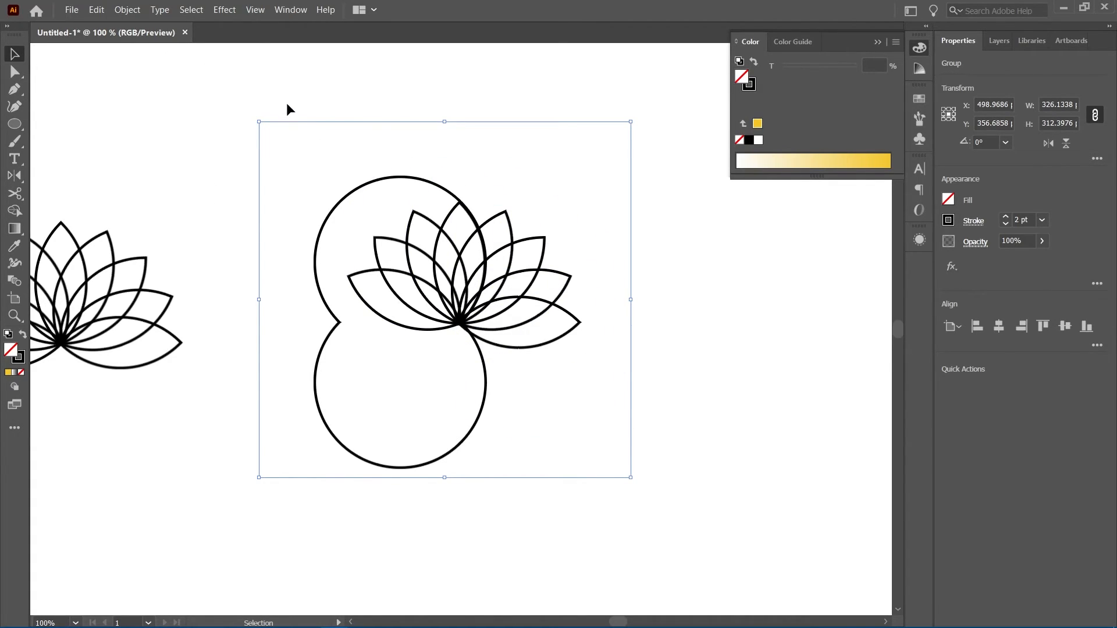
pyautogui.hotkey('ctrl', 'z')
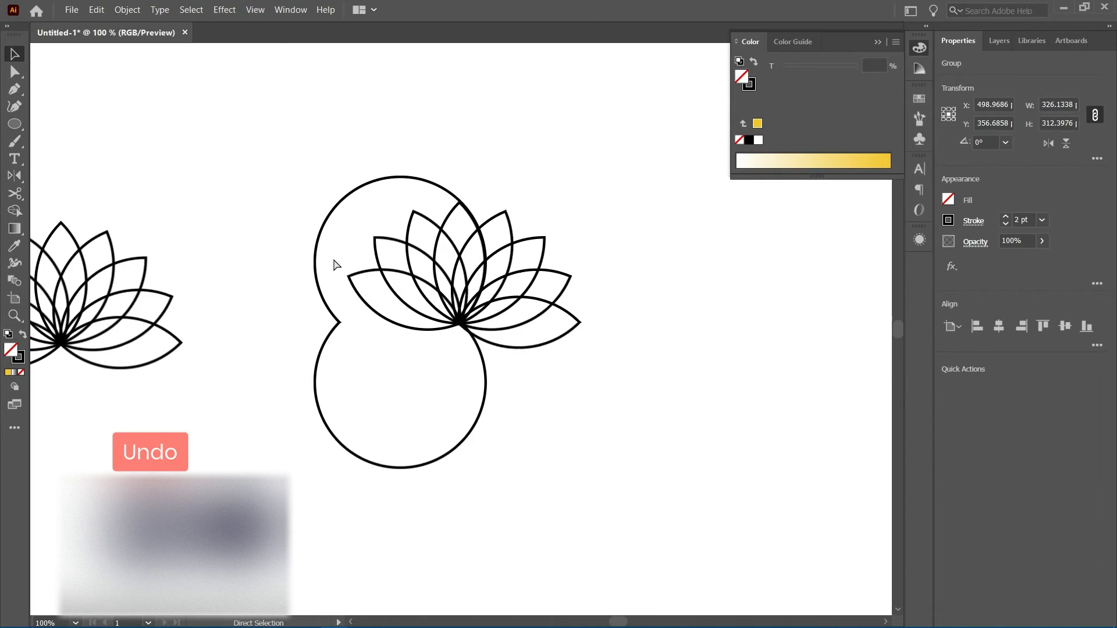
pyautogui.click(722, 344)
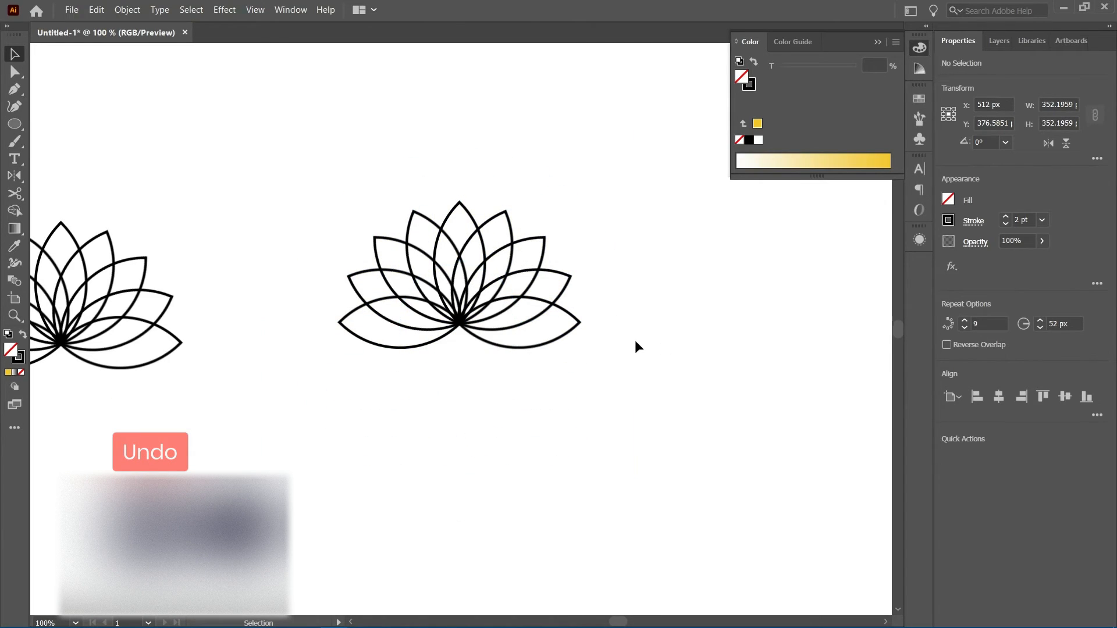
# Enter the lotus in isolation down to its nested mirror repeat, then step back to the radial repeat level
pyautogui.click(460, 324)
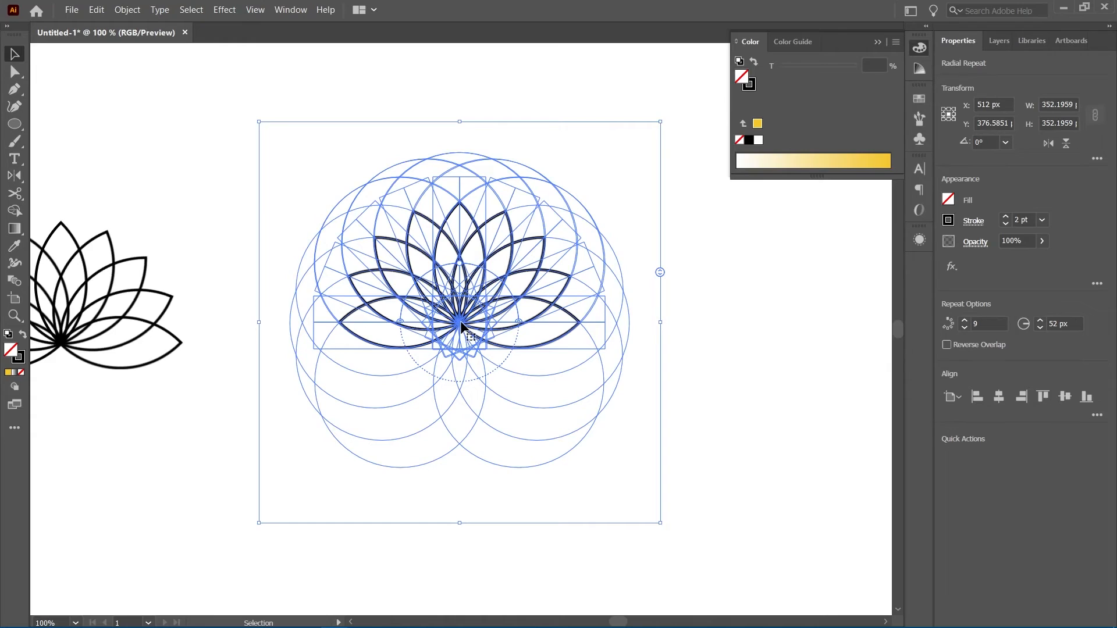
pyautogui.doubleClick(460, 326)
pyautogui.doubleClick(494, 320)
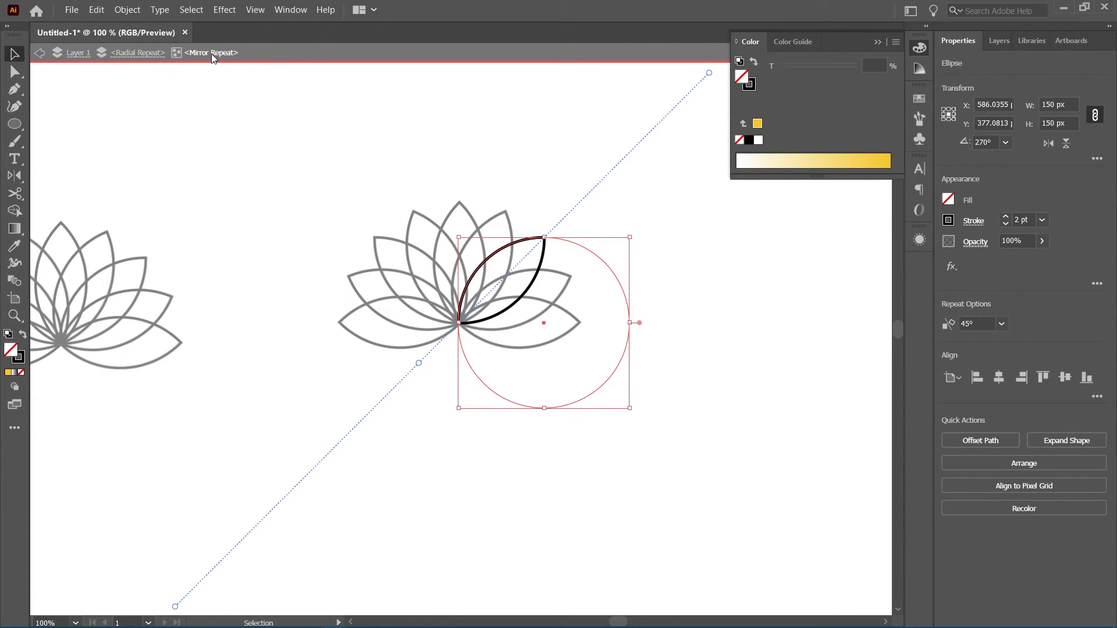
pyautogui.click(140, 53)
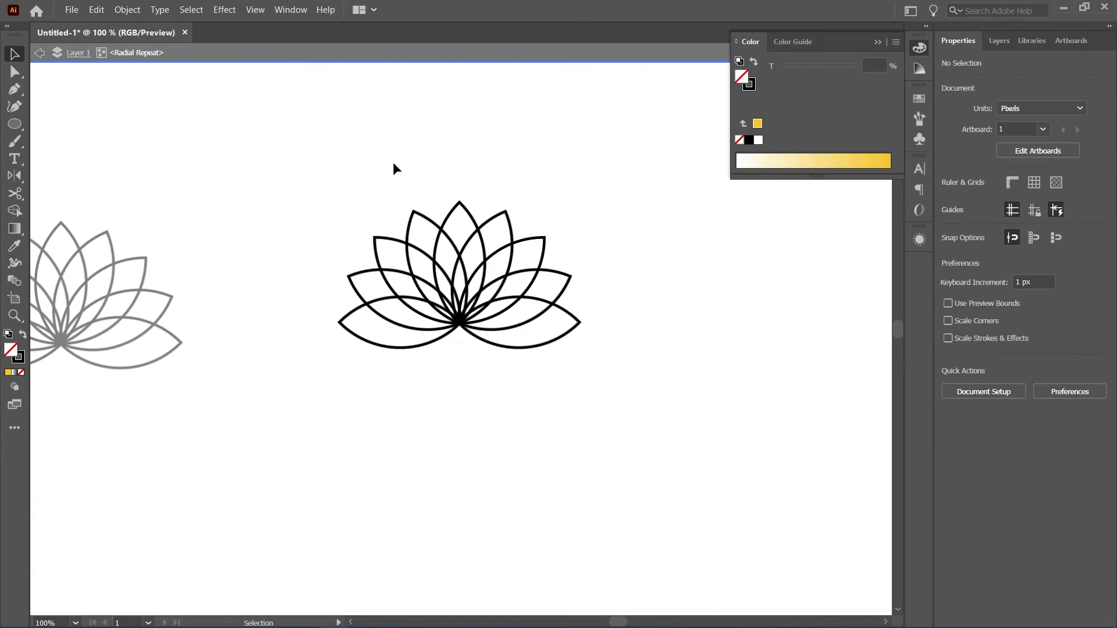
# Expand the lotus's nested mirror repeat into ordinary artwork, then deselect
pyautogui.click(523, 297)
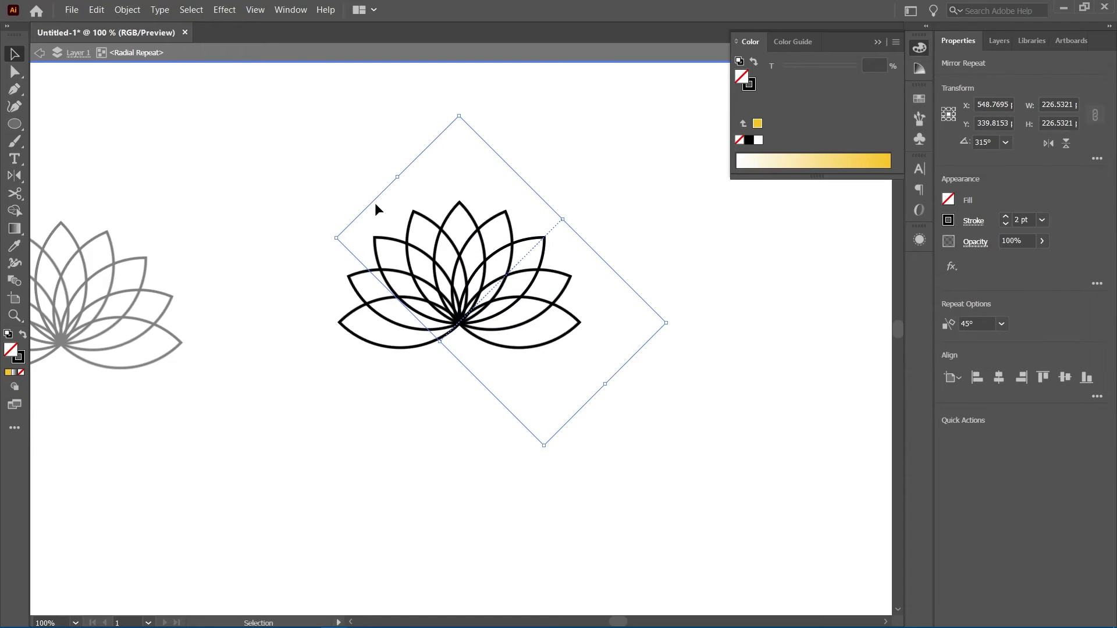
pyautogui.click(125, 10)
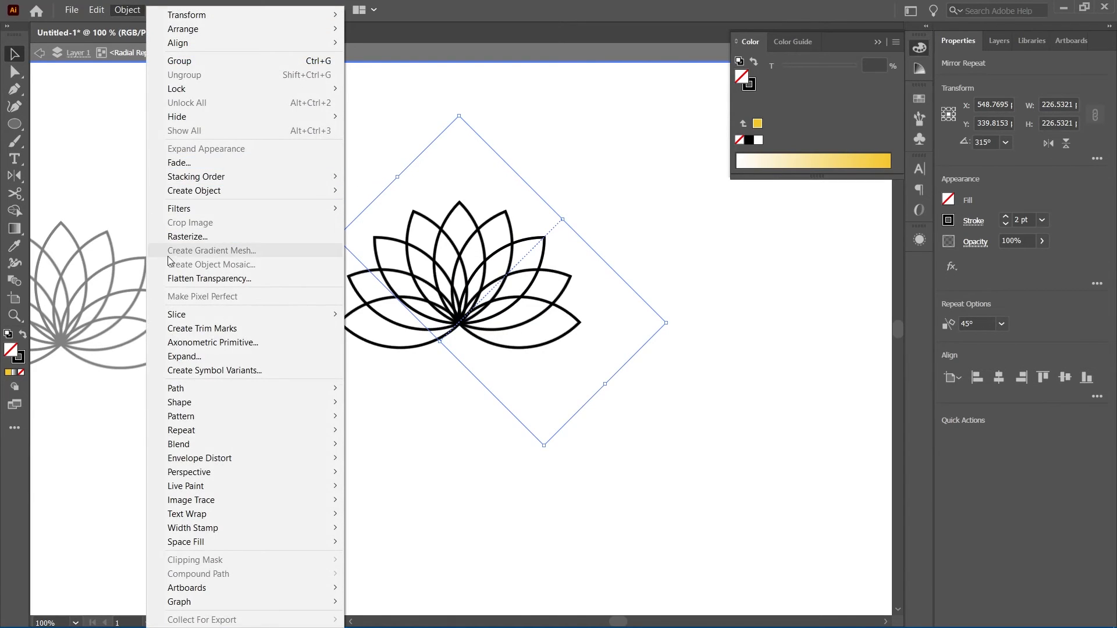
pyautogui.click(215, 357)
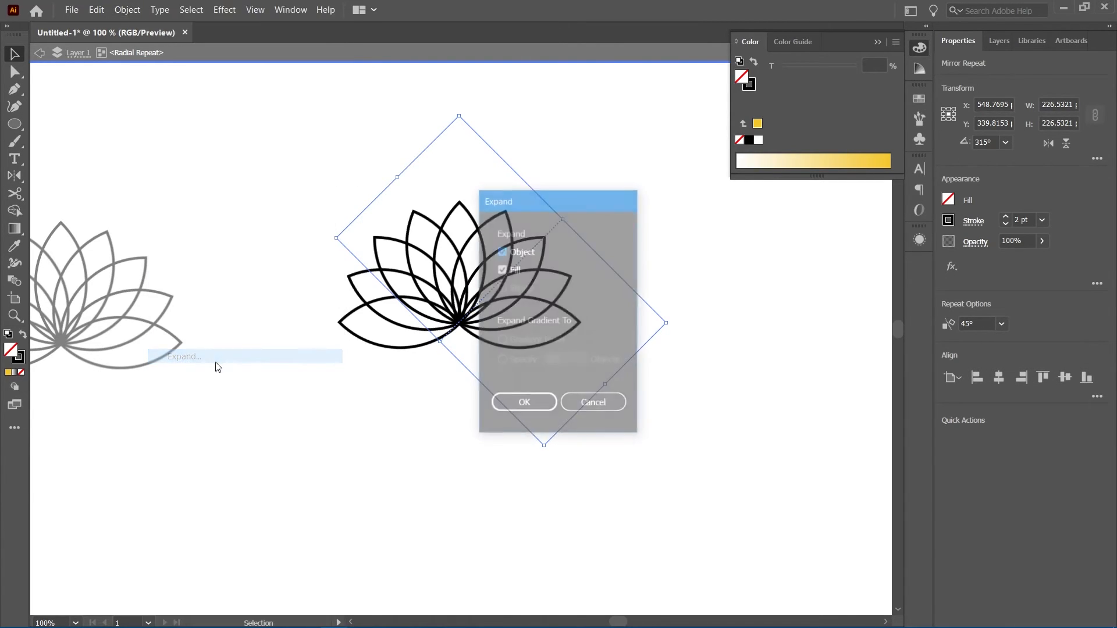
pyautogui.click(518, 402)
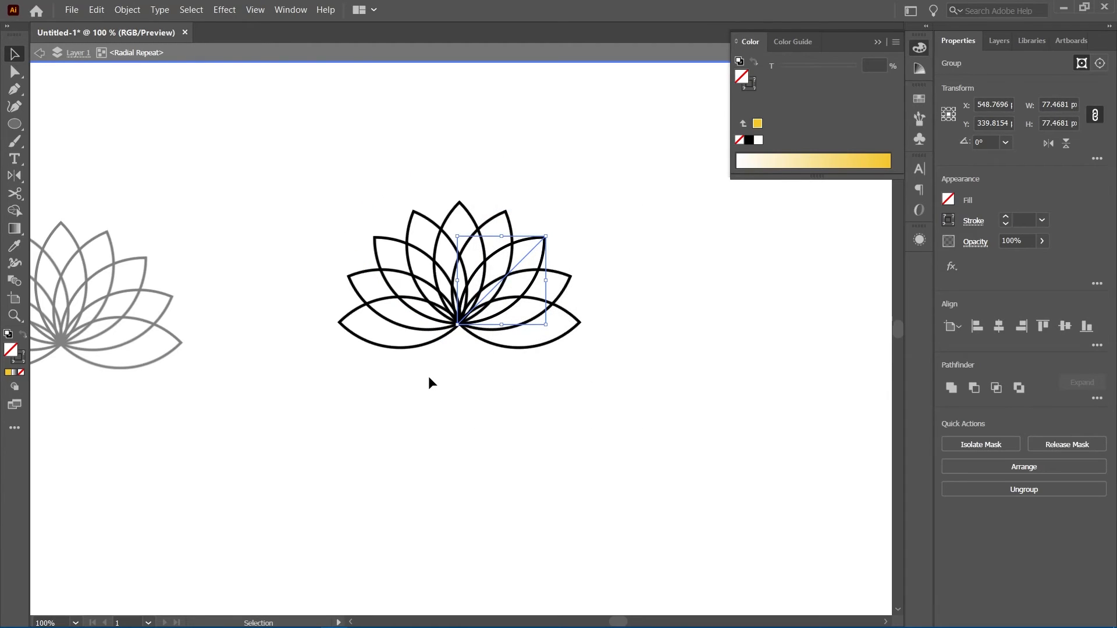
pyautogui.click(439, 390)
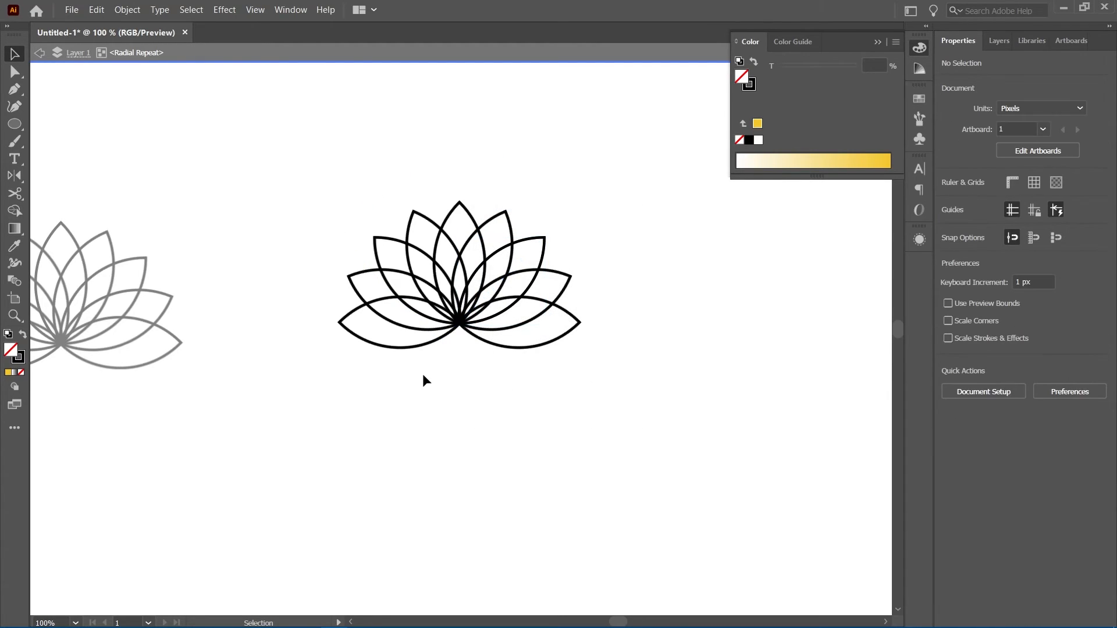
# Leave isolation mode, select the lotus radial repeat and expand it repeatedly into plain grouped paths
pyautogui.doubleClick(417, 381)
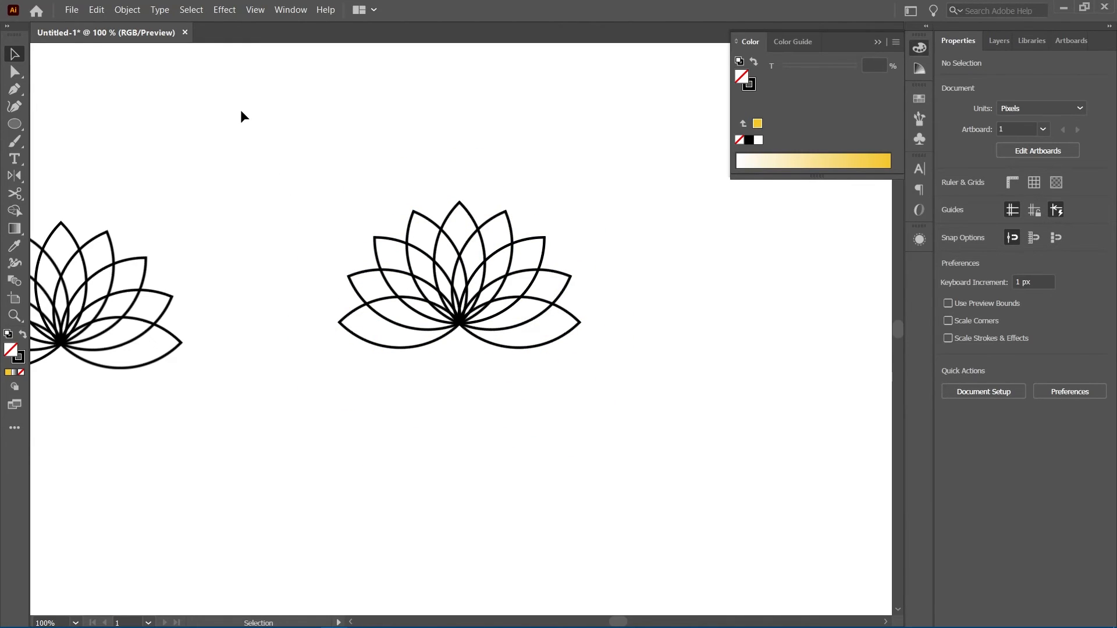
pyautogui.click(410, 251)
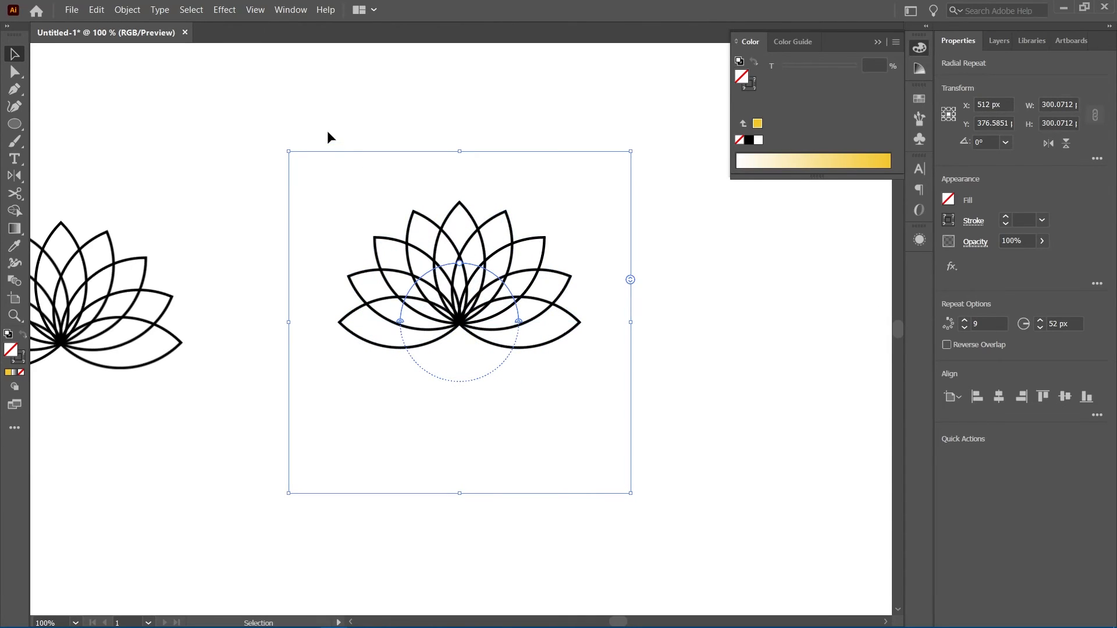
pyautogui.click(127, 11)
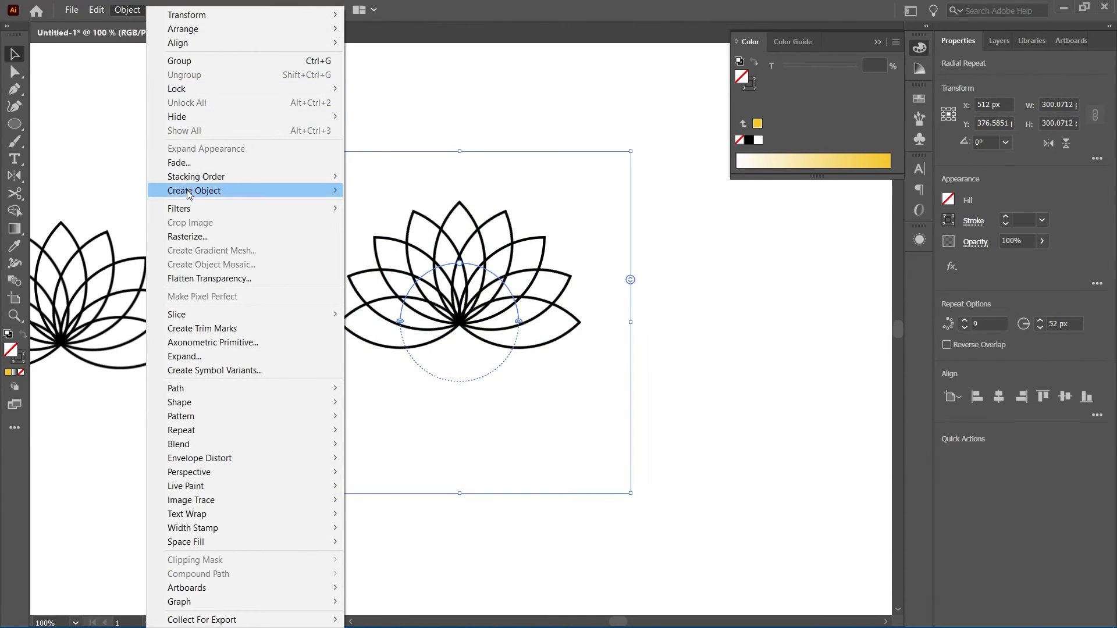
pyautogui.click(217, 357)
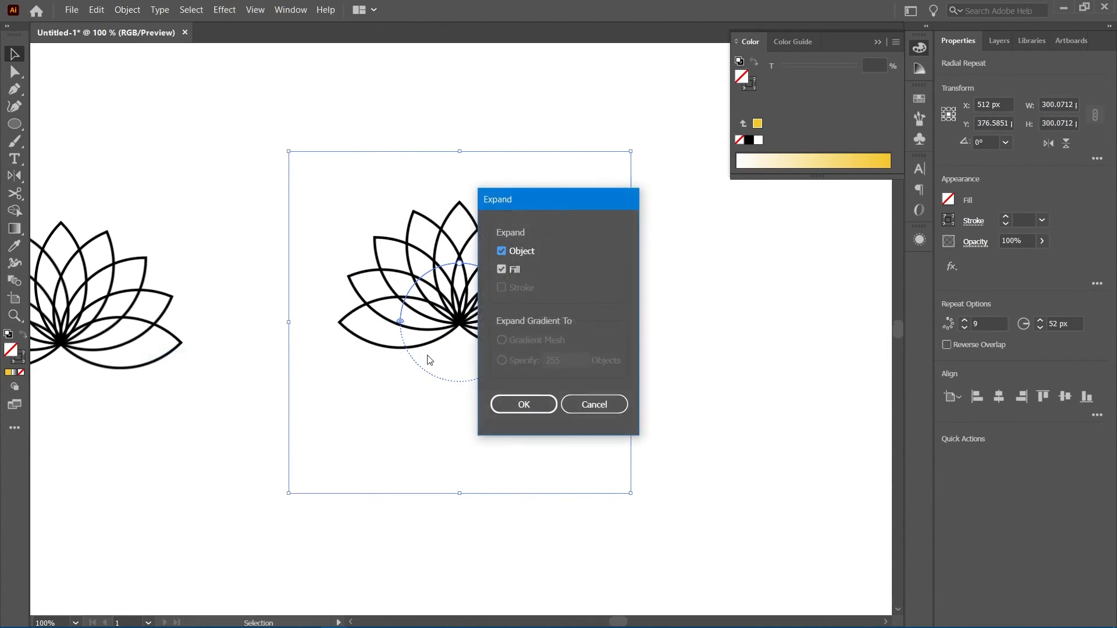
pyautogui.click(520, 404)
pyautogui.click(128, 11)
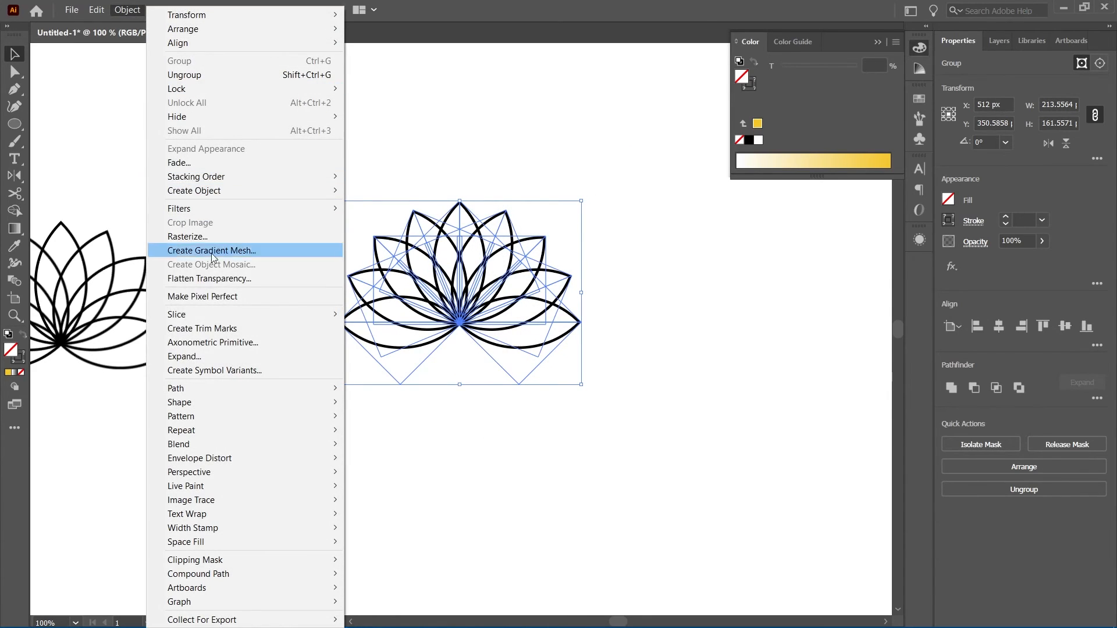
pyautogui.click(217, 355)
pyautogui.click(508, 406)
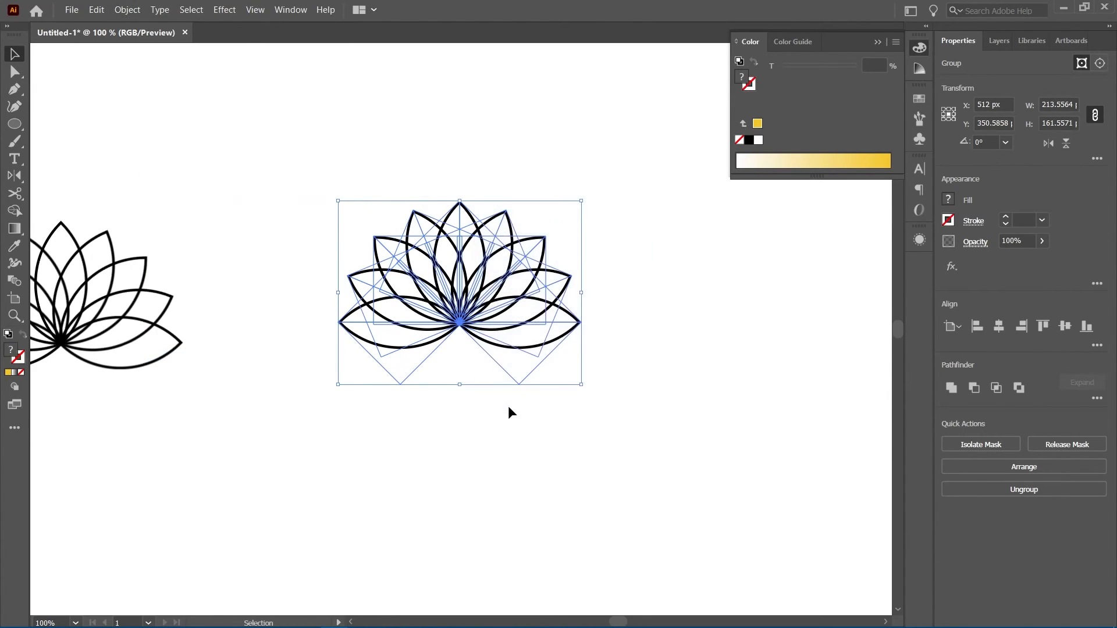
pyautogui.click(128, 10)
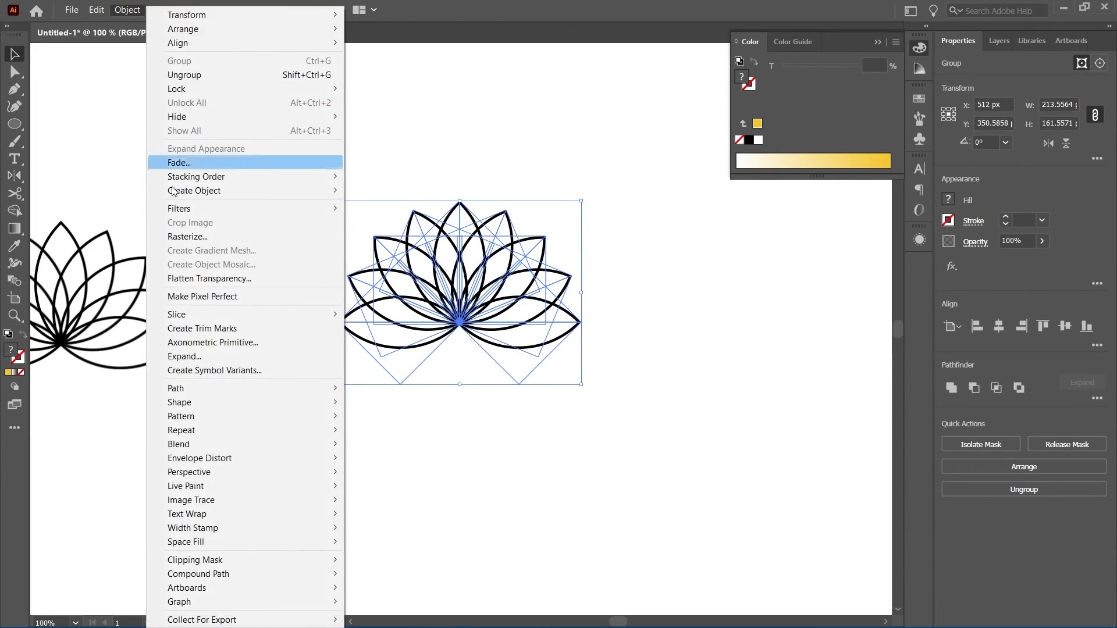
pyautogui.click(187, 356)
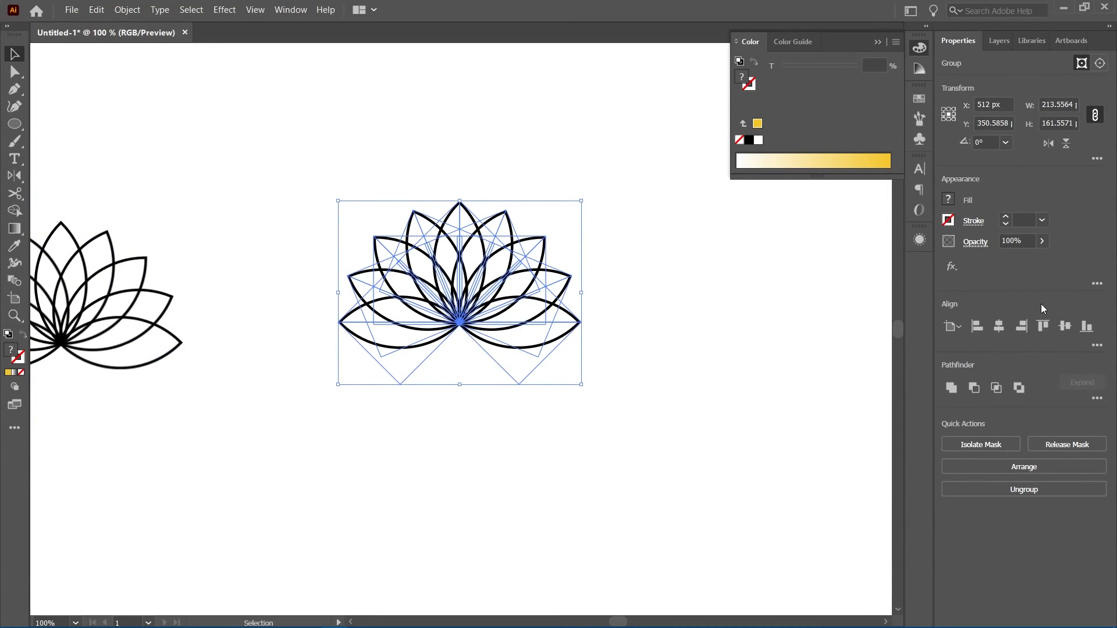
# Merge the expanded lotus shapes with the Pathfinder Merge operation
pyautogui.click(1097, 399)
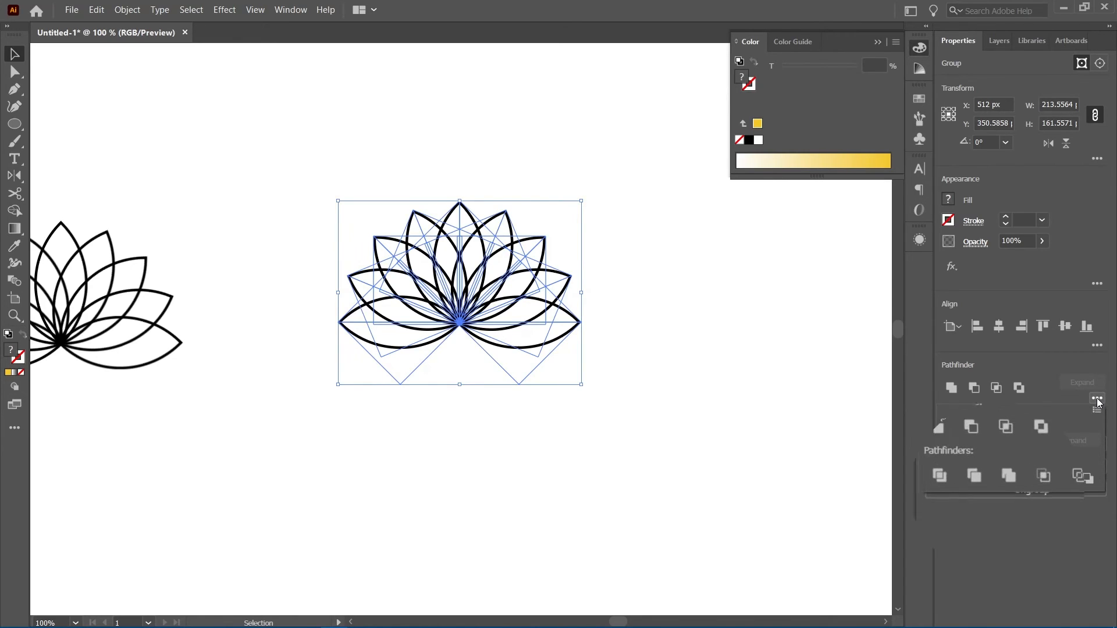
pyautogui.click(1009, 474)
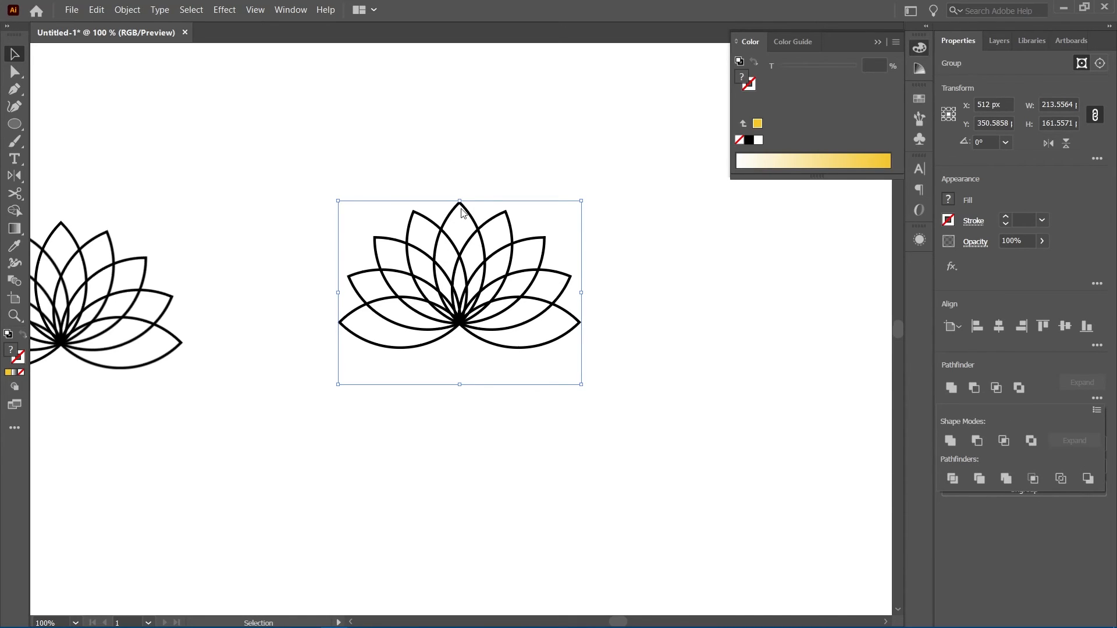
# Zoom in to examine the merged lotus petal outlines, then return to the normal view
pyautogui.click(467, 230)
pyautogui.scroll(5, 460, 233)
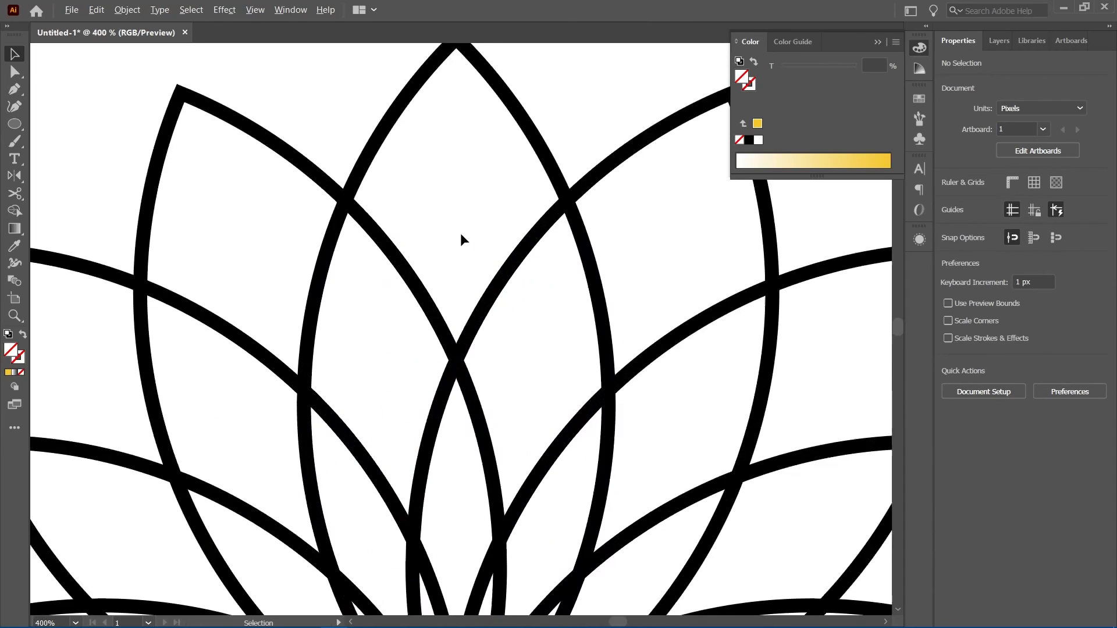
pyautogui.click(564, 220)
pyautogui.scroll(-2, 414, 235)
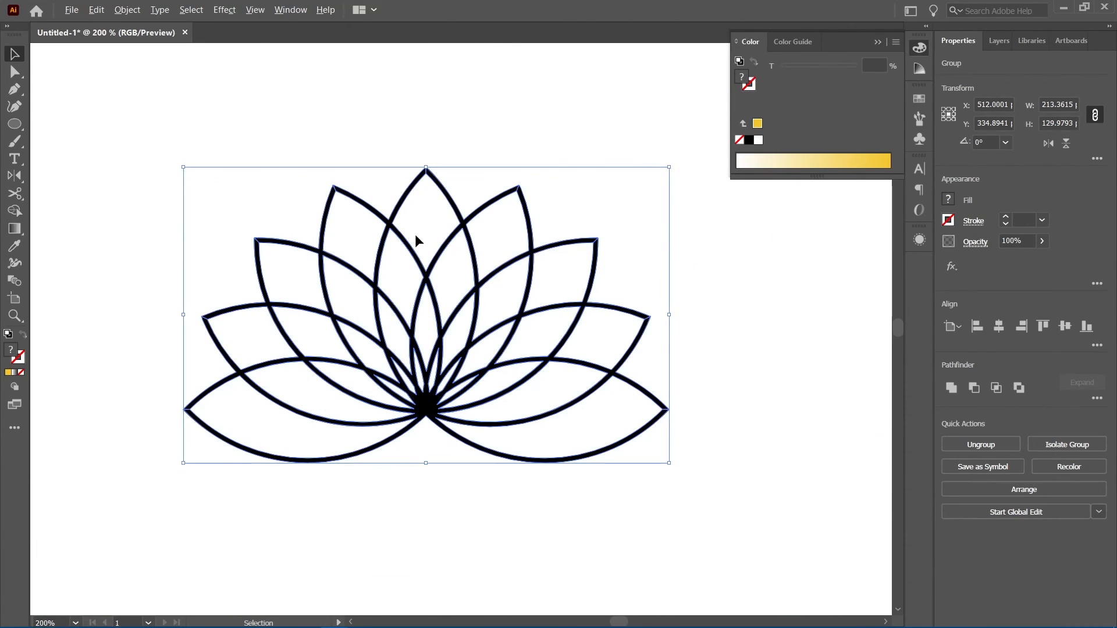
pyautogui.scroll(-2, 414, 234)
pyautogui.scroll(-1, 414, 234)
pyautogui.click(424, 403)
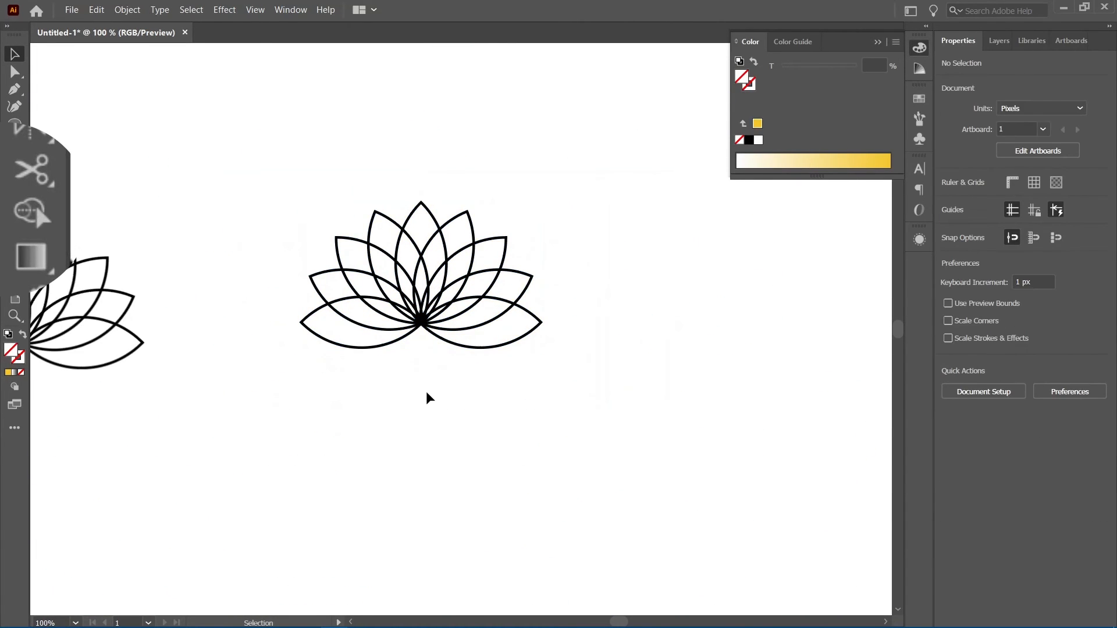
# Switch to the Botanica logo document and convert the BOTANICA text to outlines
pyautogui.click(920, 48)
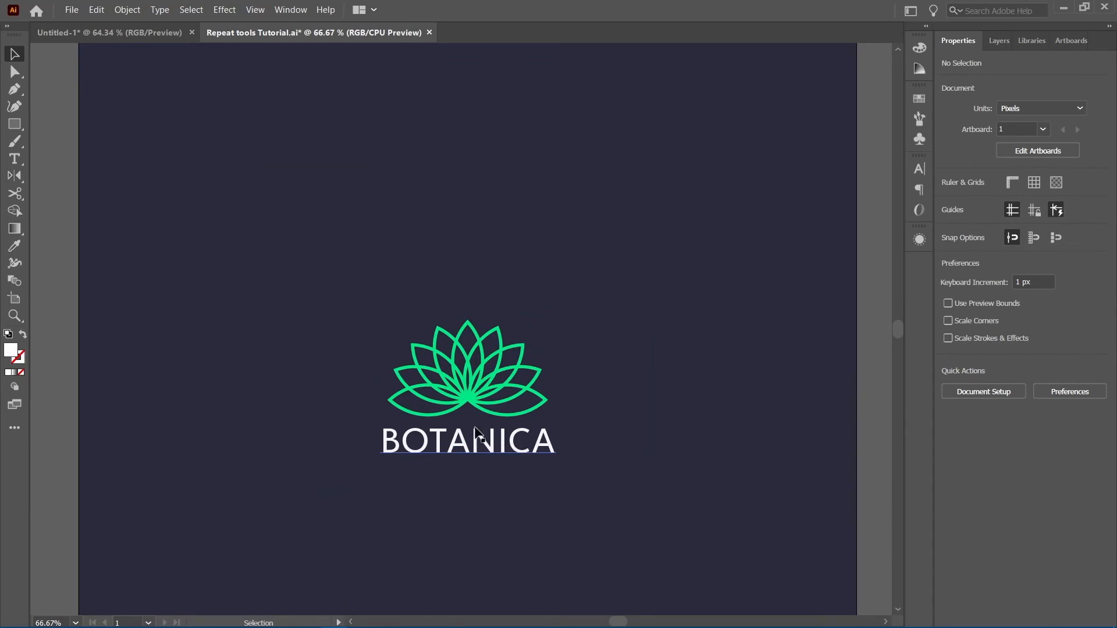
pyautogui.moveTo(470, 407); pyautogui.dragTo(465, 392)
pyautogui.moveTo(476, 446); pyautogui.dragTo(476, 441)
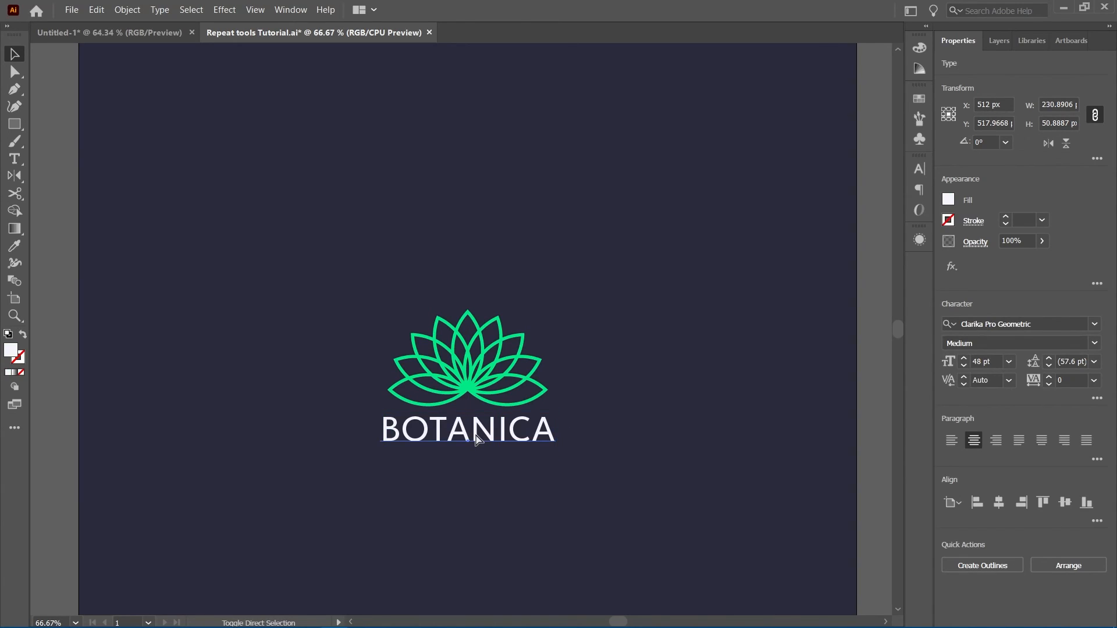
pyautogui.hotkey('ctrl', 'shift', 'o')
# Zoom in on the logo's lotus and inspect its compound path in isolation mode
pyautogui.moveTo(527, 475); pyautogui.dragTo(402, 333)
pyautogui.hotkey('ctrl', '-')
pyautogui.hotkey('ctrl', '+')
pyautogui.hotkey('ctrl', '+')
pyautogui.hotkey('ctrl', '+')
pyautogui.click(697, 375)
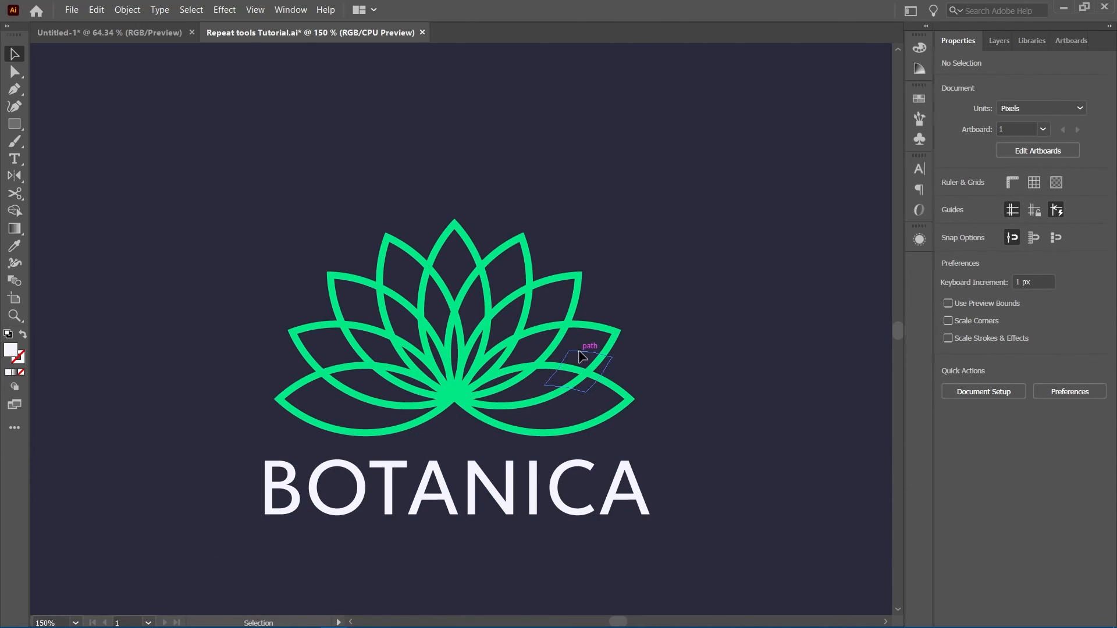
pyautogui.doubleClick(605, 325)
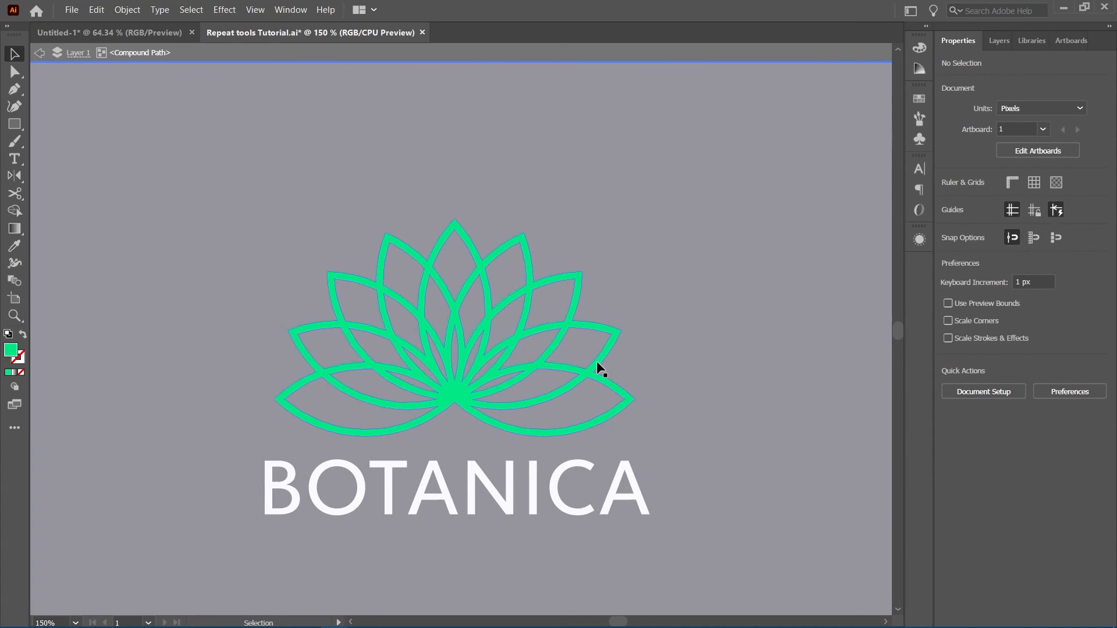
pyautogui.doubleClick(656, 369)
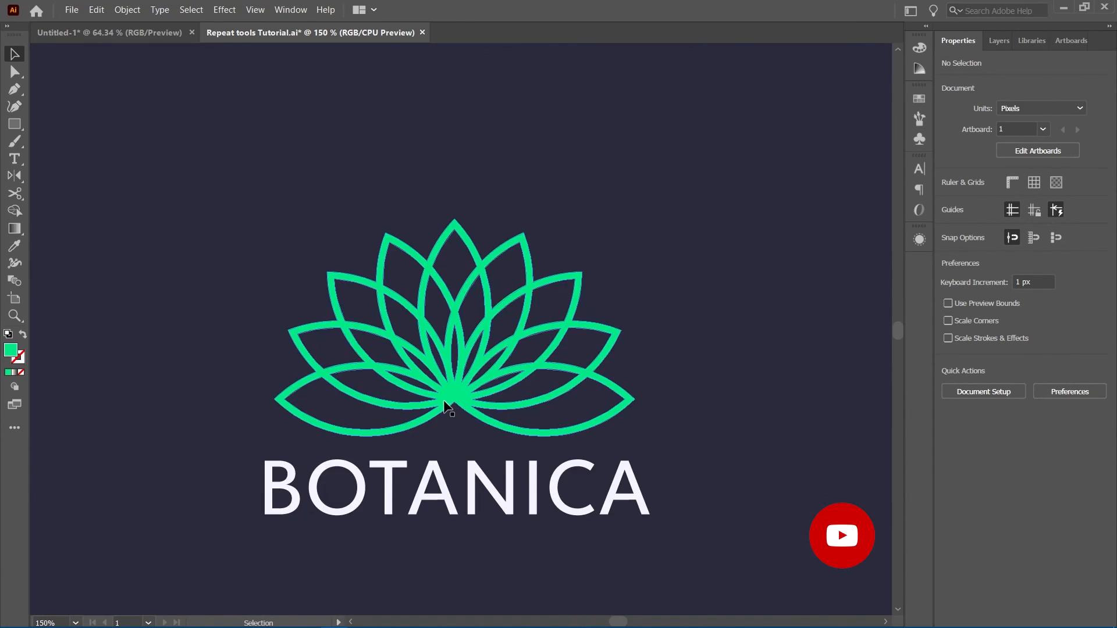
pyautogui.click(448, 407)
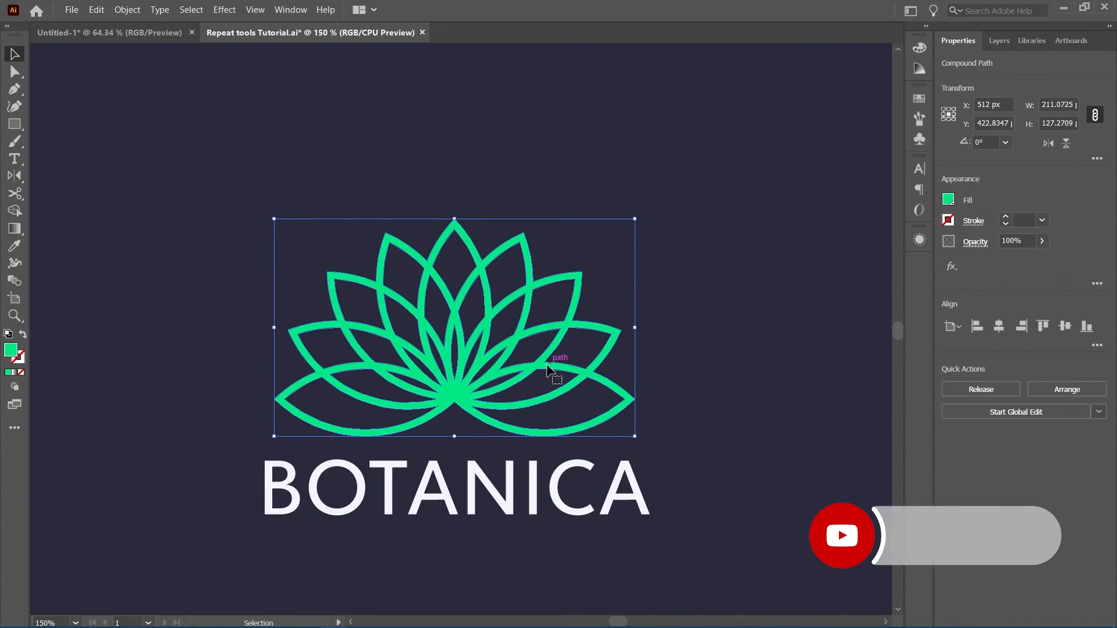
# Select the lotus and the outlined BOTANICA lettering together and group them
pyautogui.scroll(-3, 541, 368)
pyautogui.click(523, 438)
pyautogui.moveTo(553, 447); pyautogui.dragTo(419, 339)
pyautogui.moveTo(492, 381); pyautogui.dragTo(480, 334)
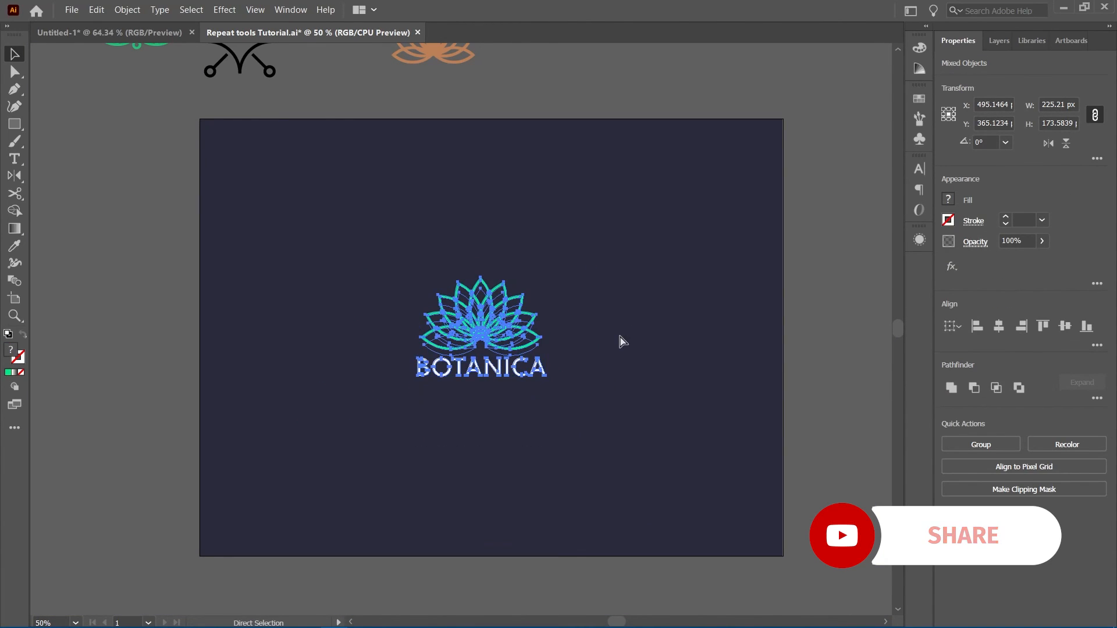
pyautogui.hotkey('ctrl', 'g')
# Centre the logo group horizontally and vertically on the artboard, then fit the artboard in the window
pyautogui.click(1002, 326)
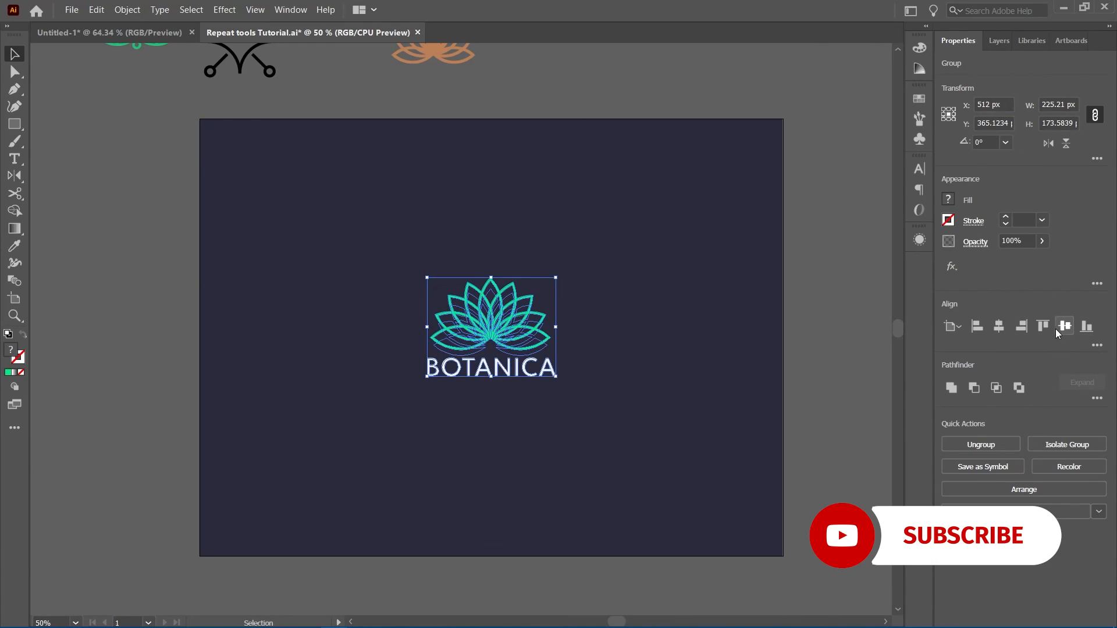
pyautogui.click(1056, 330)
pyautogui.click(726, 347)
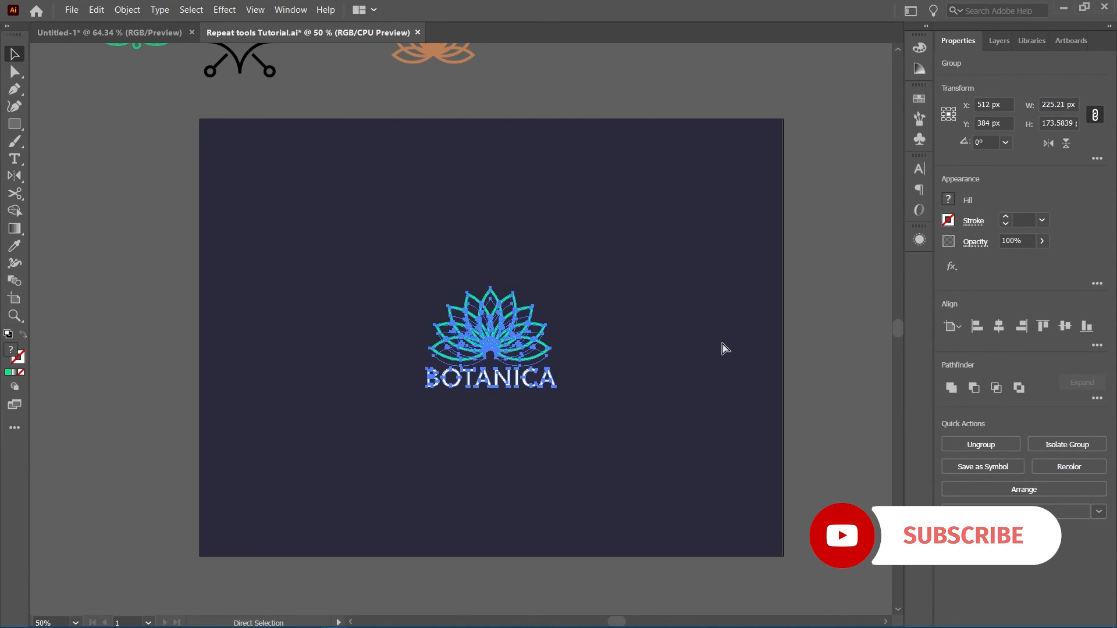
pyautogui.hotkey('ctrl', '0')
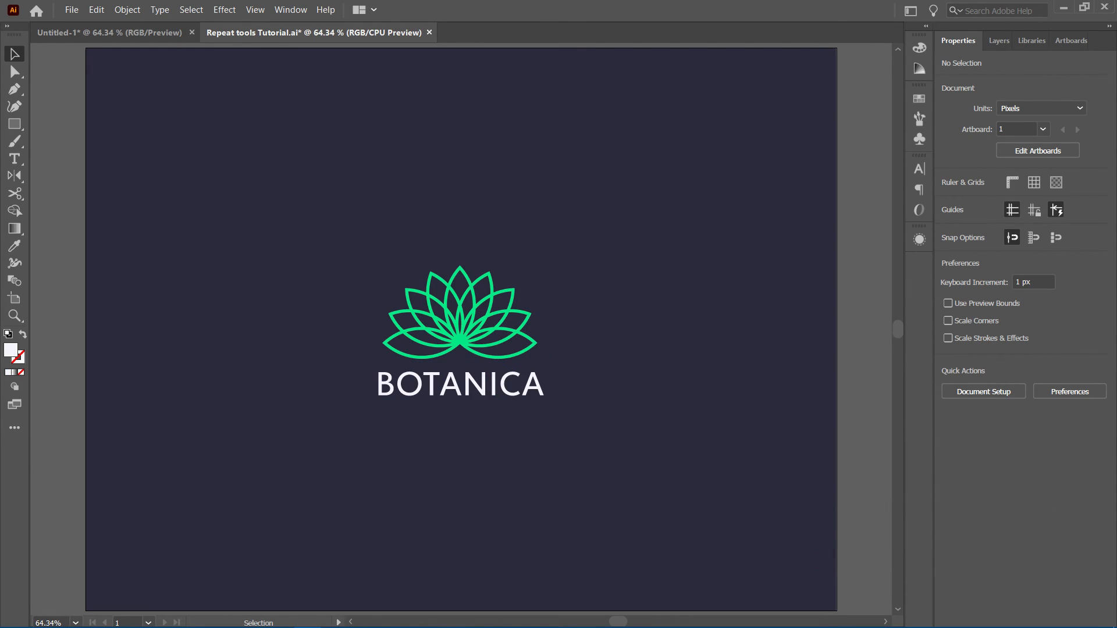